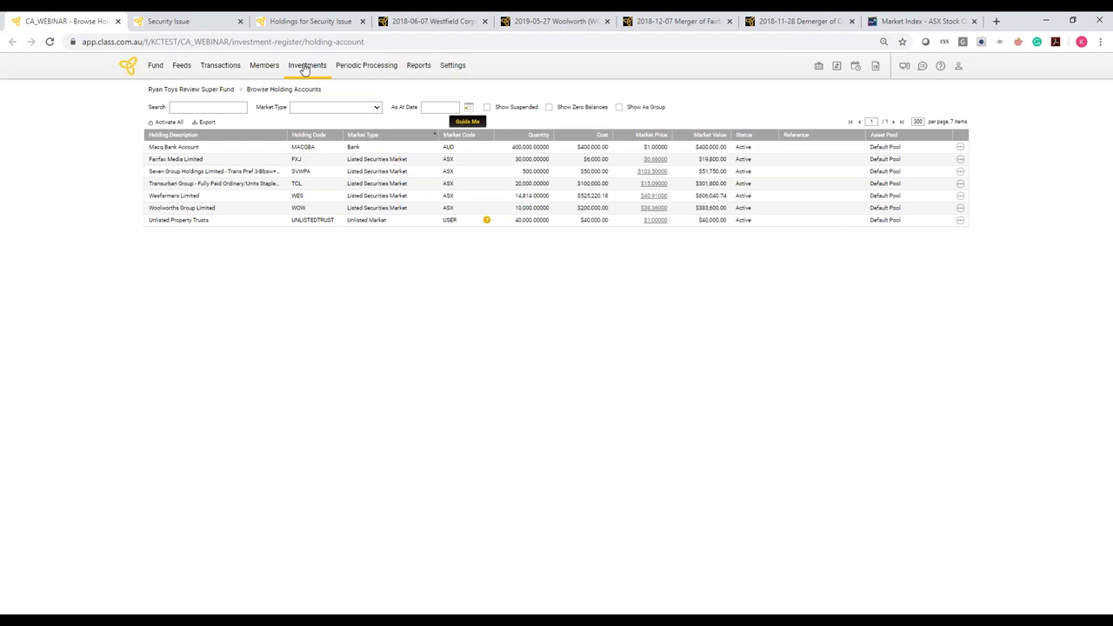
Open Browse Corporate Actions from the Investments menu for the fund
{"action": "left_click", "coordinate": [304, 68]}
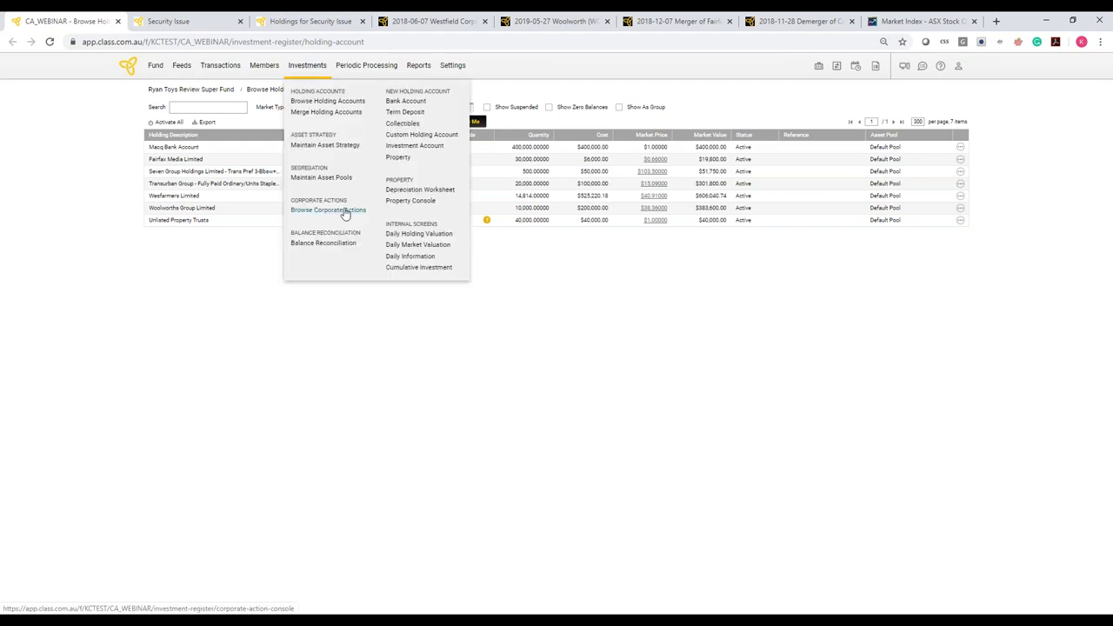
{"action": "left_click", "coordinate": [345, 211]}
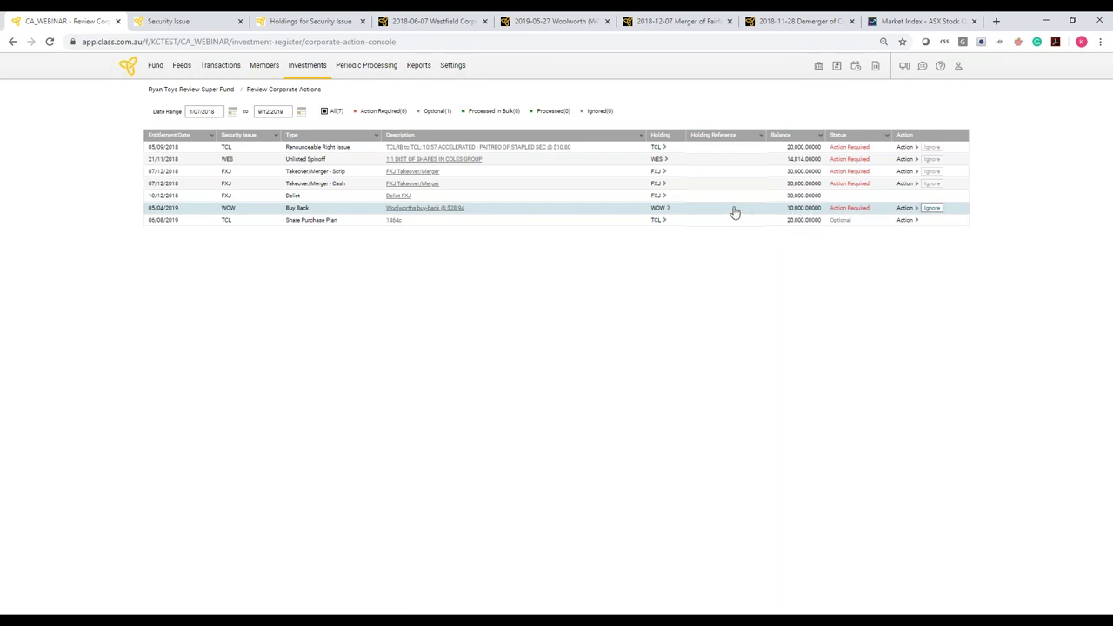
Open the processing form for the Woolworths (WOW) buy-back @ $28.94
{"action": "left_click", "coordinate": [903, 208]}
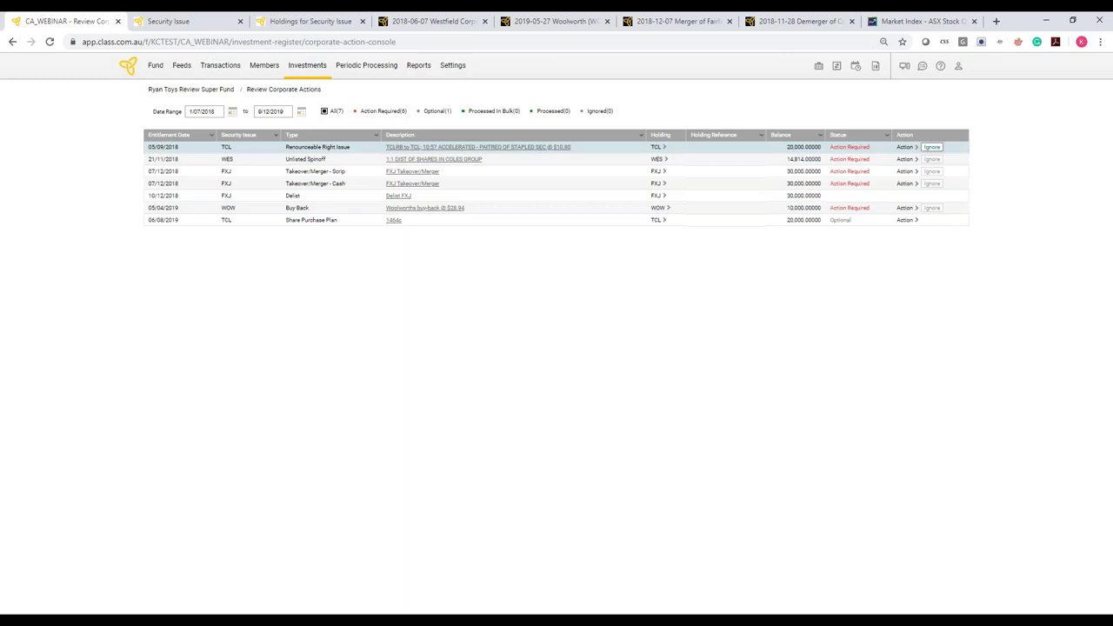
{"action": "mouse_move", "coordinate": [794, 214]}
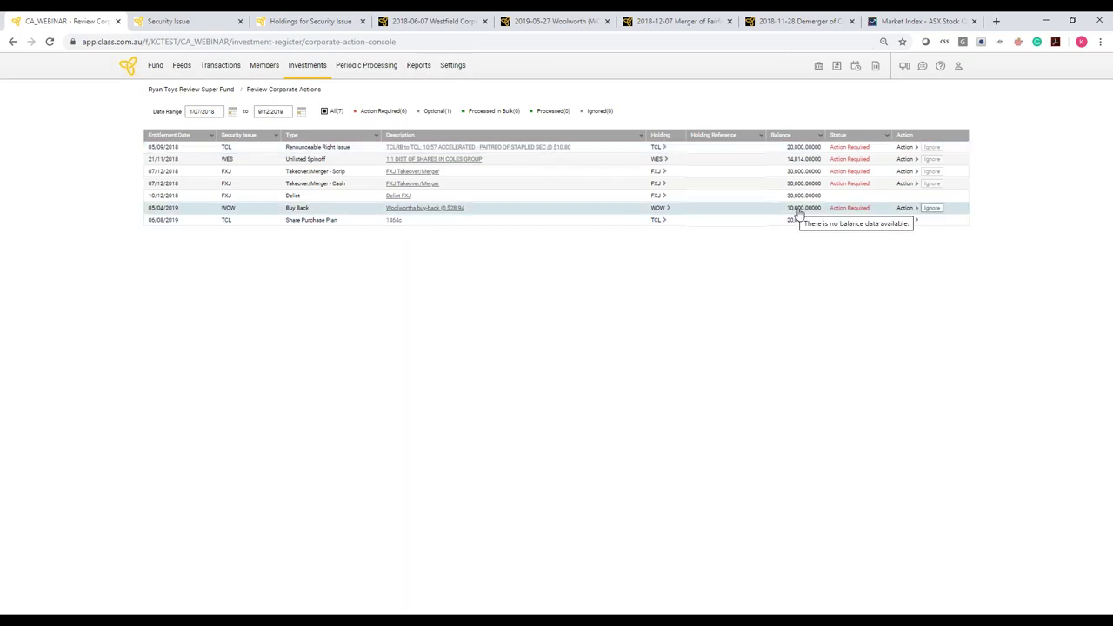
{"action": "left_click", "coordinate": [905, 208]}
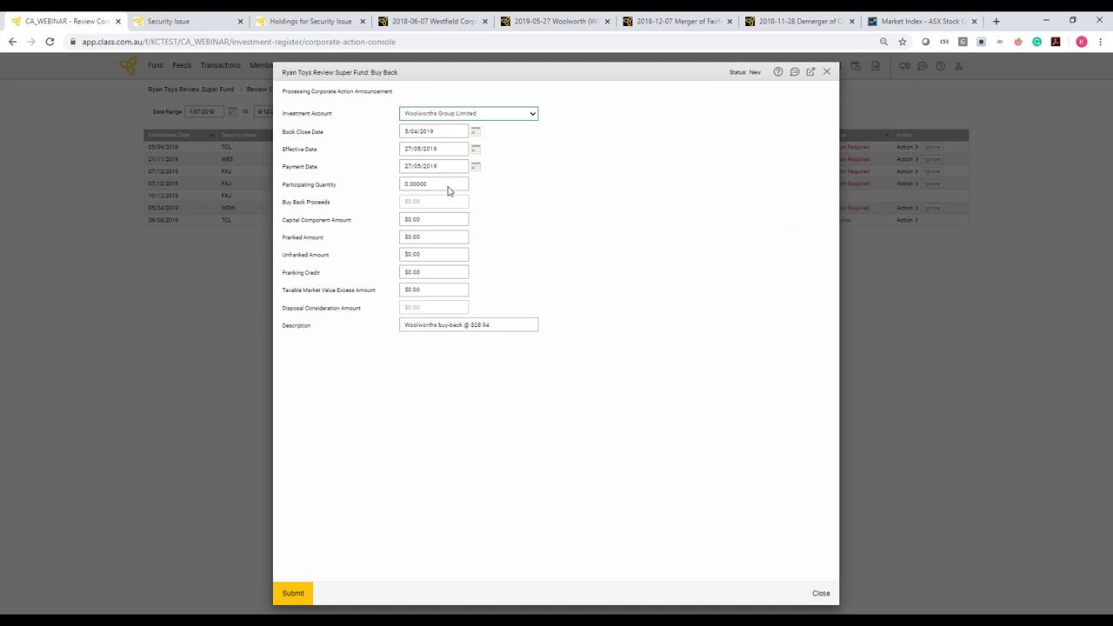
Enter 8,468 participating shares so proceeds calculate to $245,063.92, then view the Woolworths fact sheet
{"action": "left_click_drag", "start_coordinate": [429, 183], "coordinate": [397, 184]}
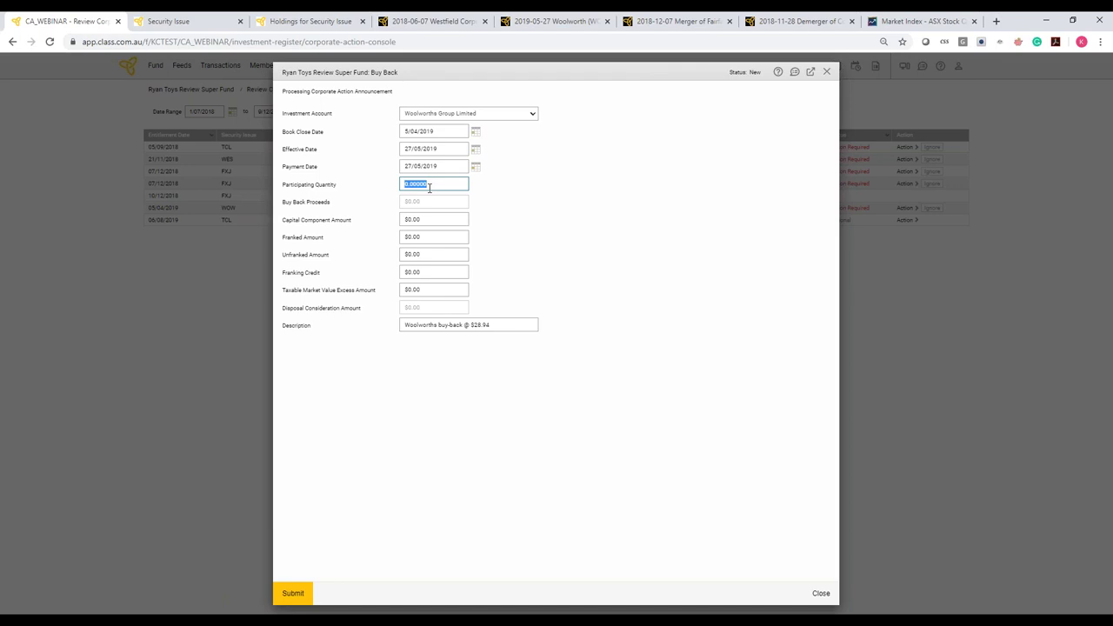
{"action": "type", "text": "8468"}
{"action": "left_click", "coordinate": [444, 215]}
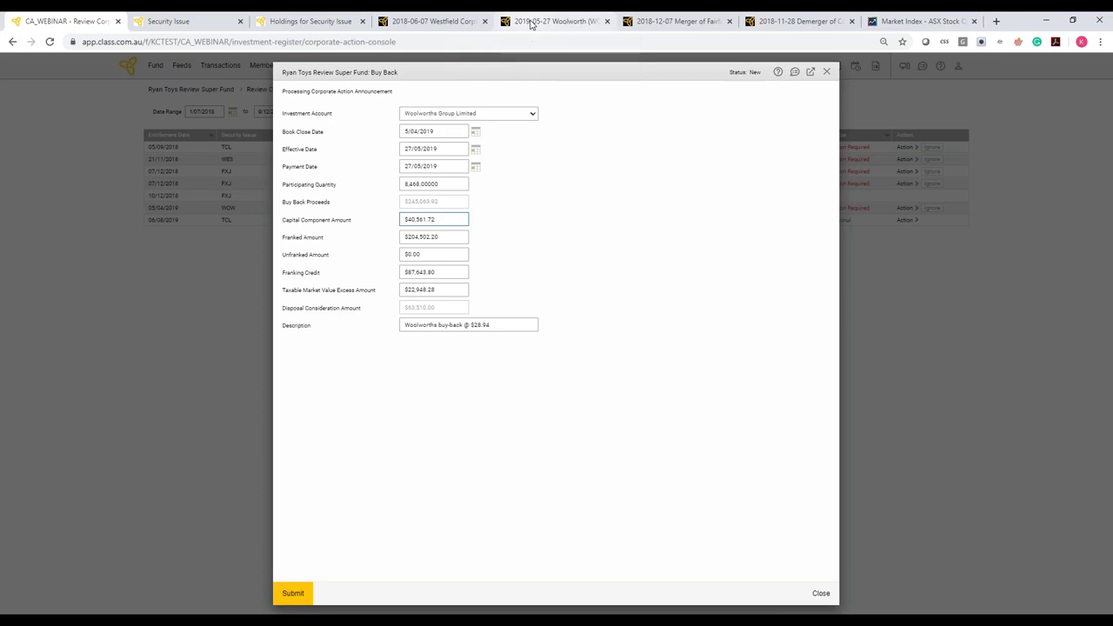
{"action": "left_click", "coordinate": [530, 23]}
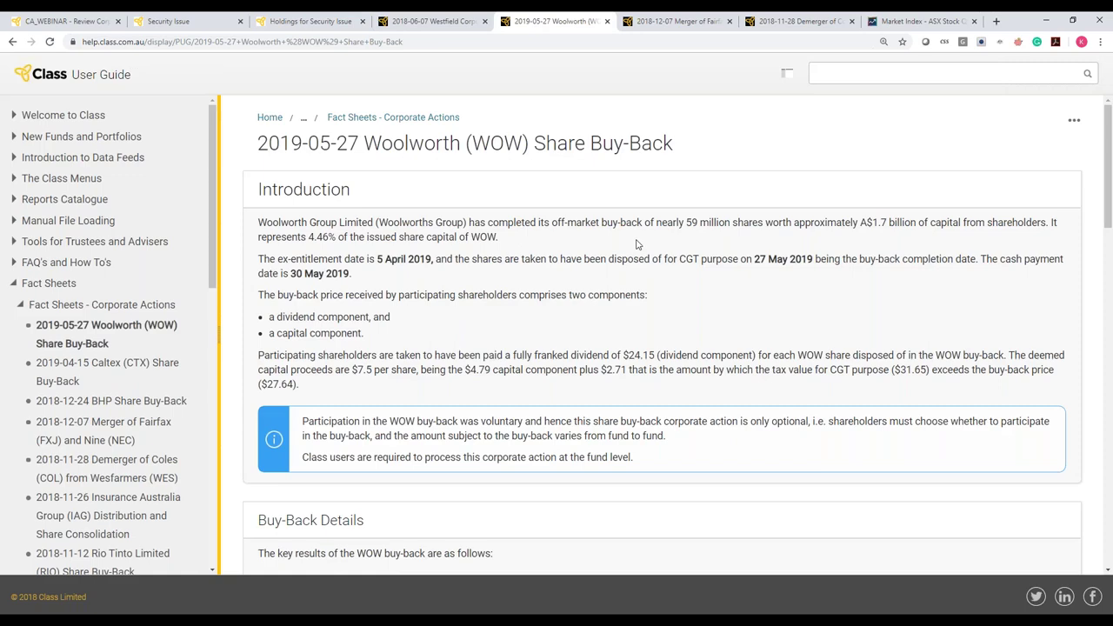
Read through the Woolworths buy-back details and worked example, then view the Westfield demerger fact sheet
{"action": "scroll", "coordinate": [635, 244], "scroll_direction": "down", "scroll_amount": 1}
{"action": "scroll", "coordinate": [635, 244], "scroll_direction": "down", "scroll_amount": 3}
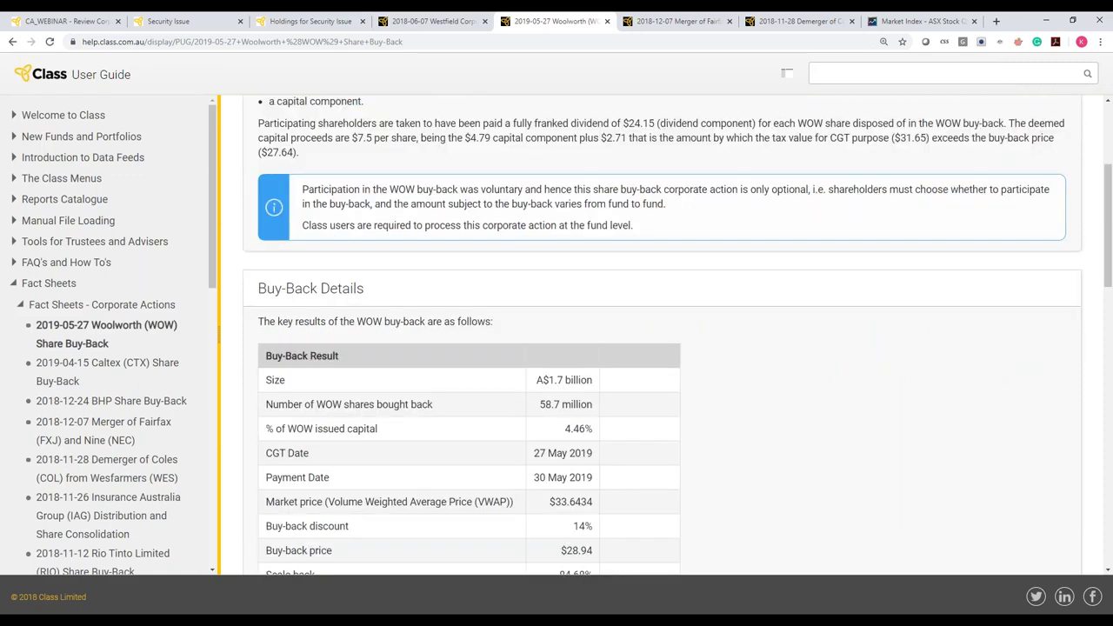
{"action": "scroll", "coordinate": [636, 244], "scroll_direction": "down", "scroll_amount": 3}
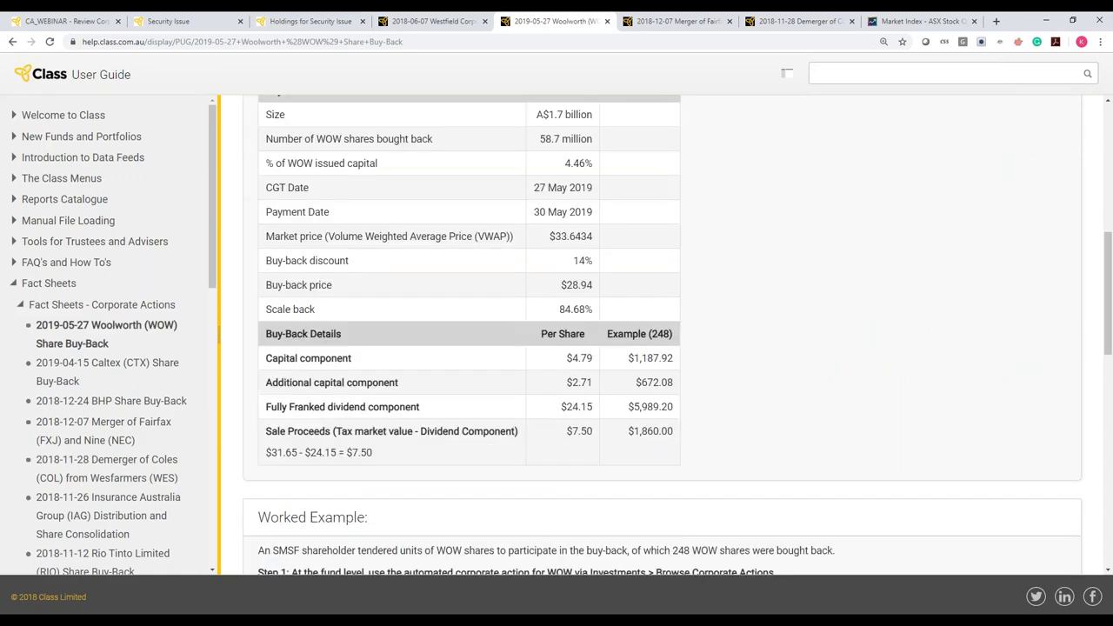
{"action": "scroll", "coordinate": [502, 175], "scroll_direction": "up", "scroll_amount": 1}
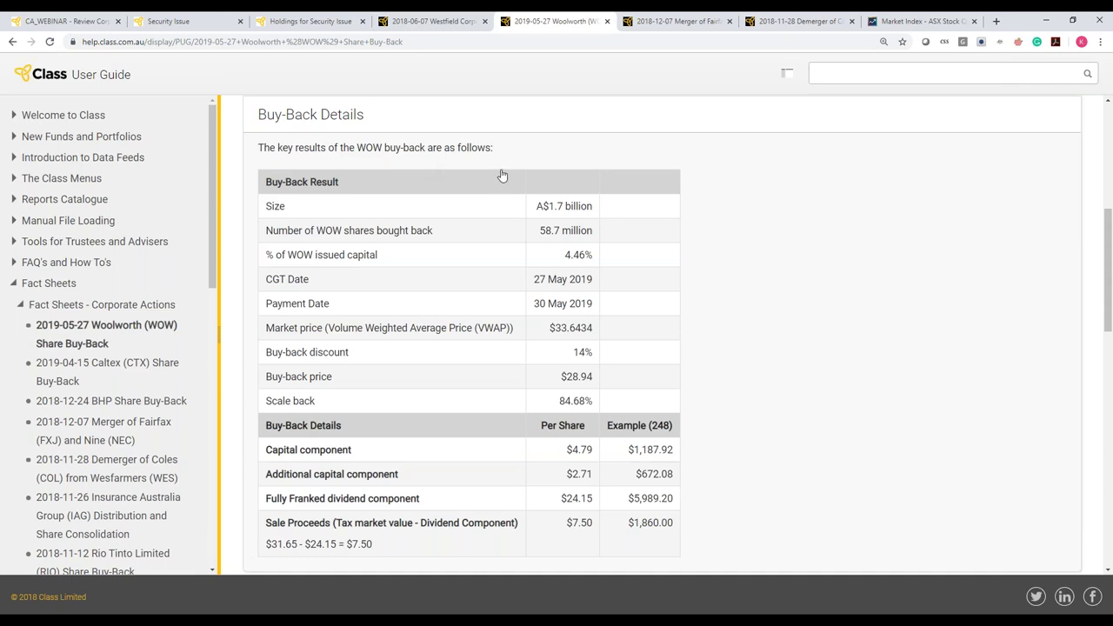
{"action": "scroll", "coordinate": [589, 329], "scroll_direction": "down", "scroll_amount": 1}
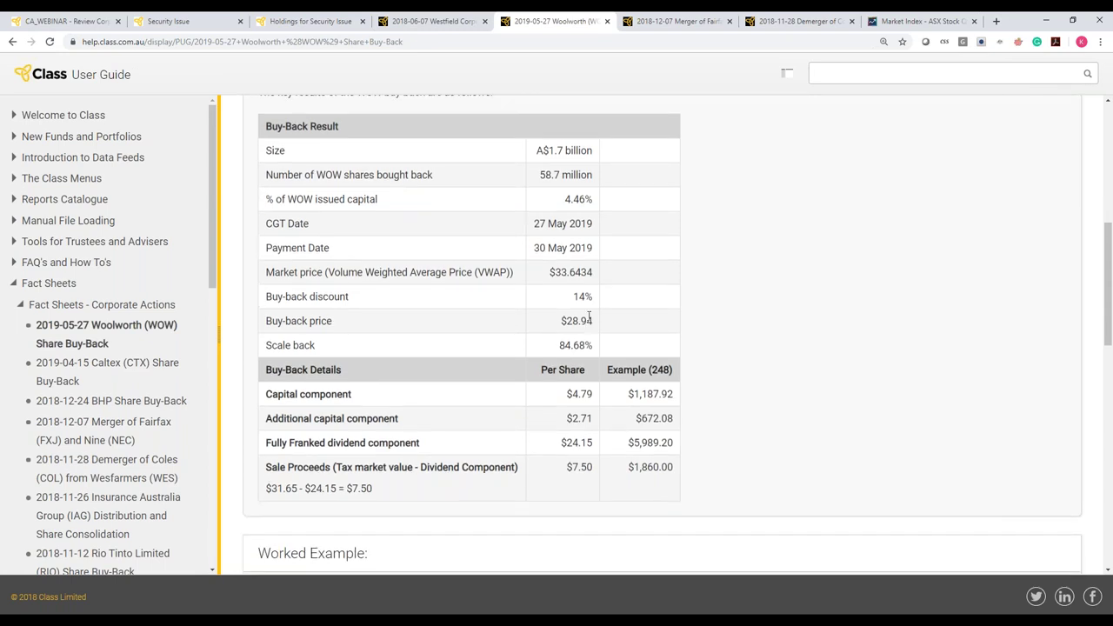
{"action": "scroll", "coordinate": [589, 321], "scroll_direction": "up", "scroll_amount": 1}
{"action": "scroll", "coordinate": [589, 315], "scroll_direction": "down", "scroll_amount": 1}
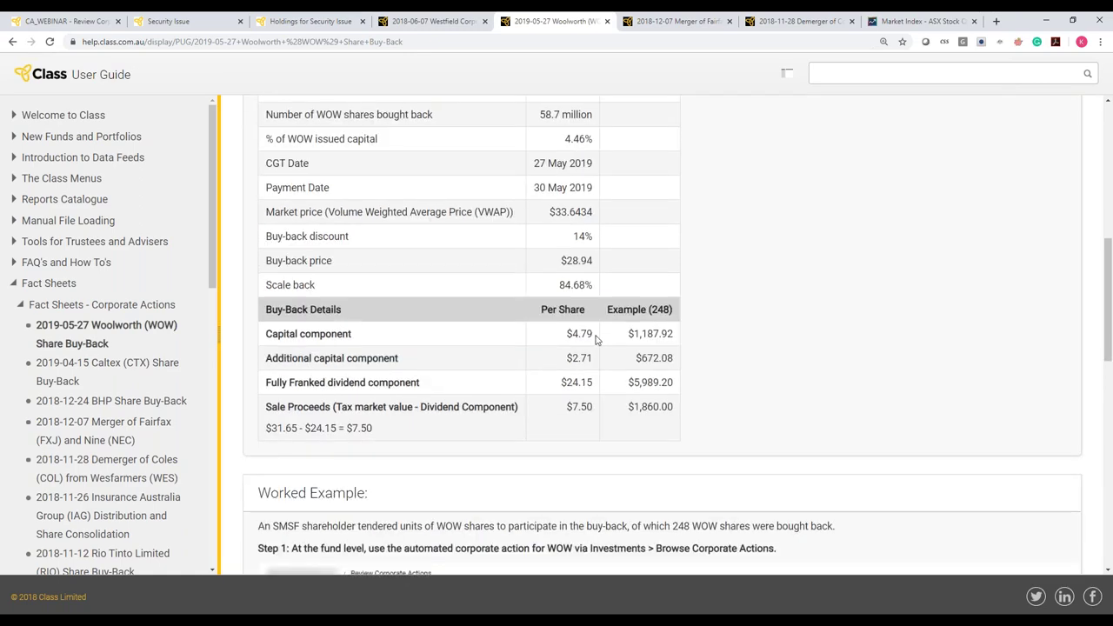
{"action": "scroll", "coordinate": [593, 344], "scroll_direction": "down", "scroll_amount": 1}
{"action": "scroll", "coordinate": [589, 348], "scroll_direction": "down", "scroll_amount": 1}
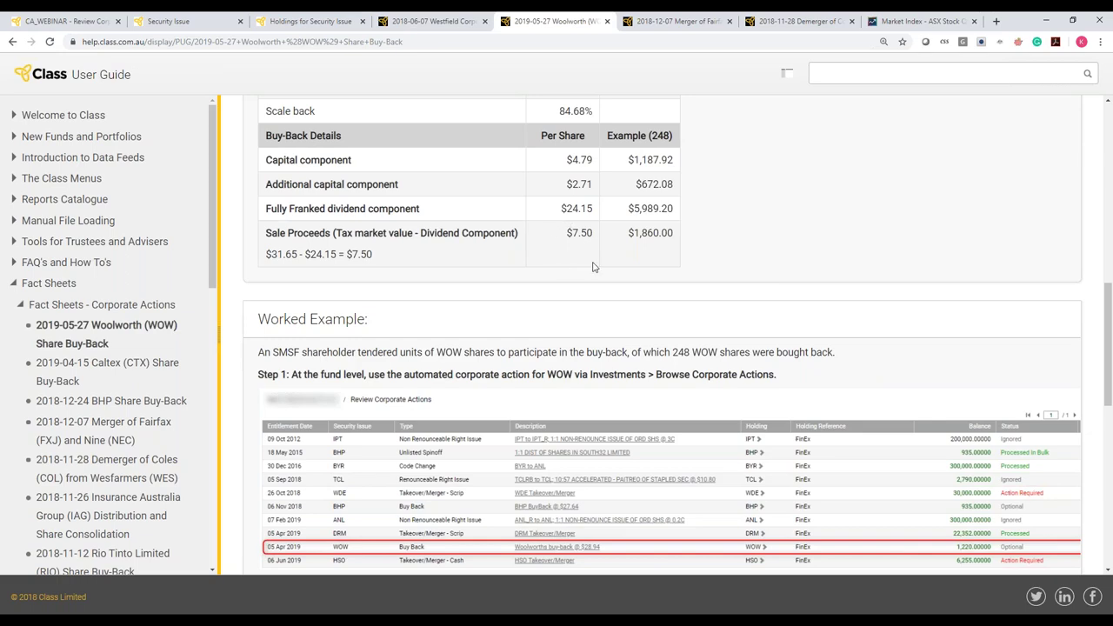
{"action": "scroll", "coordinate": [593, 266], "scroll_direction": "down", "scroll_amount": 1}
{"action": "scroll", "coordinate": [593, 267], "scroll_direction": "down", "scroll_amount": 3}
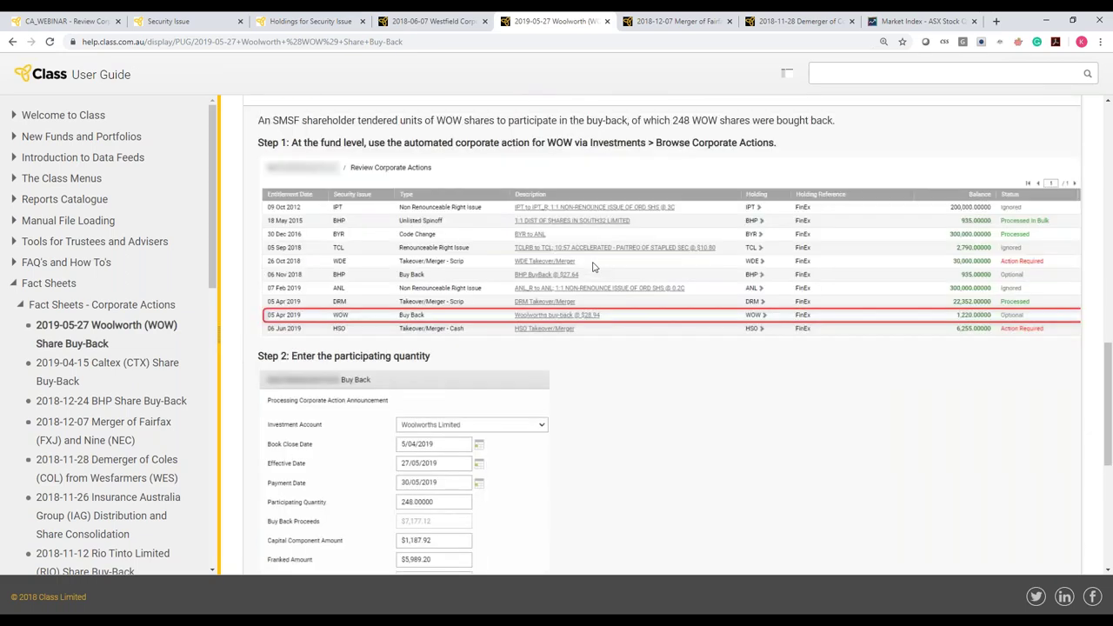
{"action": "scroll", "coordinate": [593, 267], "scroll_direction": "down", "scroll_amount": 2}
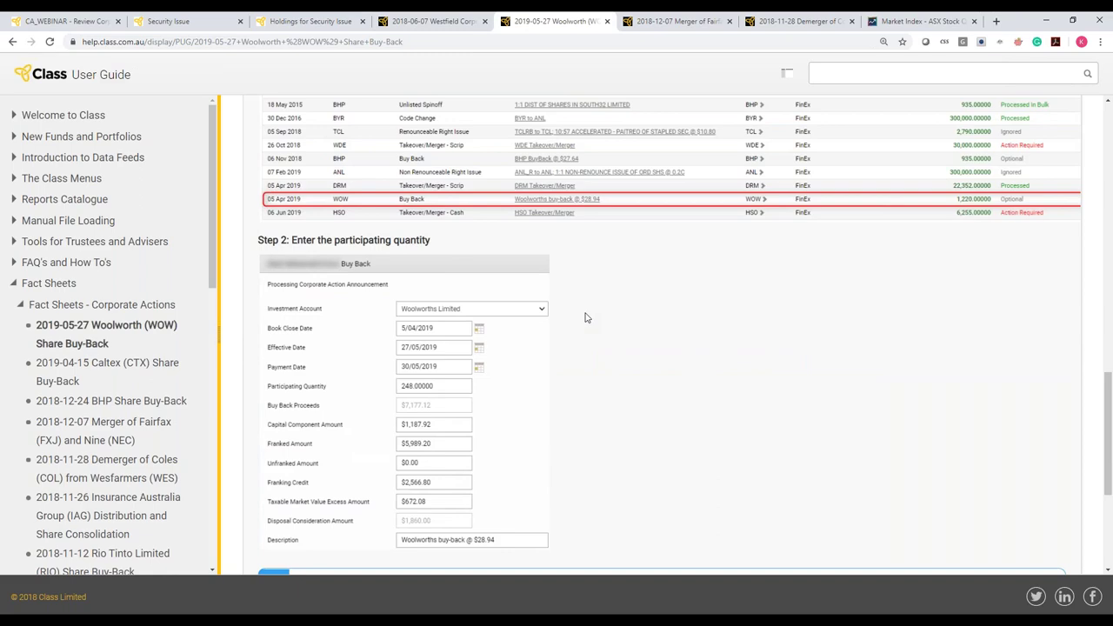
{"action": "scroll", "coordinate": [586, 317], "scroll_direction": "up", "scroll_amount": 1}
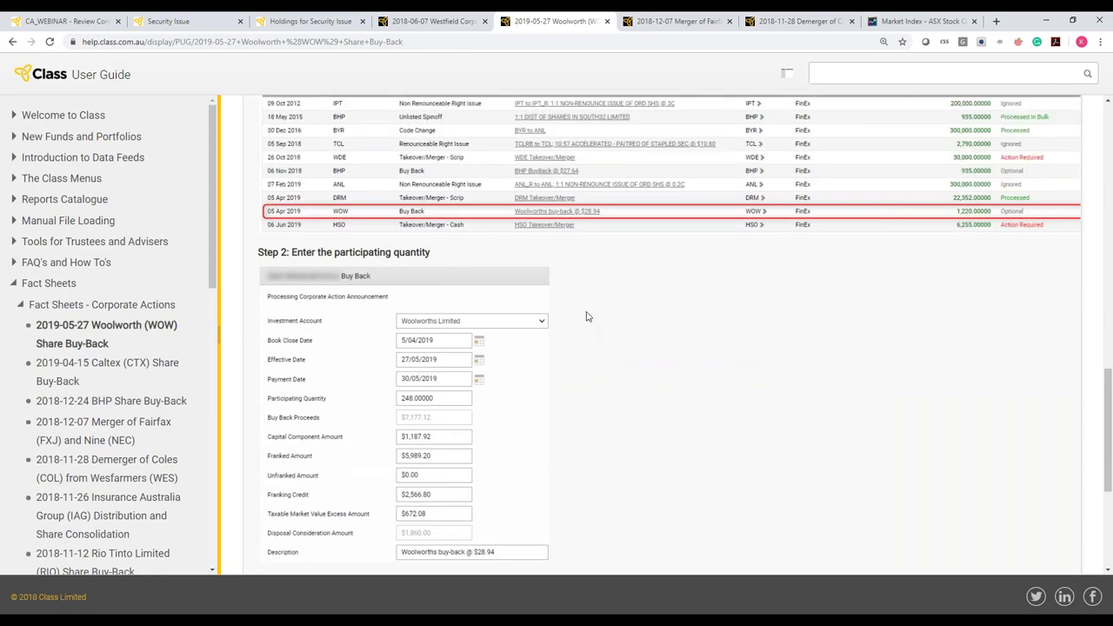
{"action": "scroll", "coordinate": [586, 317], "scroll_direction": "up", "scroll_amount": 1}
{"action": "scroll", "coordinate": [606, 325], "scroll_direction": "down", "scroll_amount": 4}
{"action": "scroll", "coordinate": [609, 325], "scroll_direction": "down", "scroll_amount": 1}
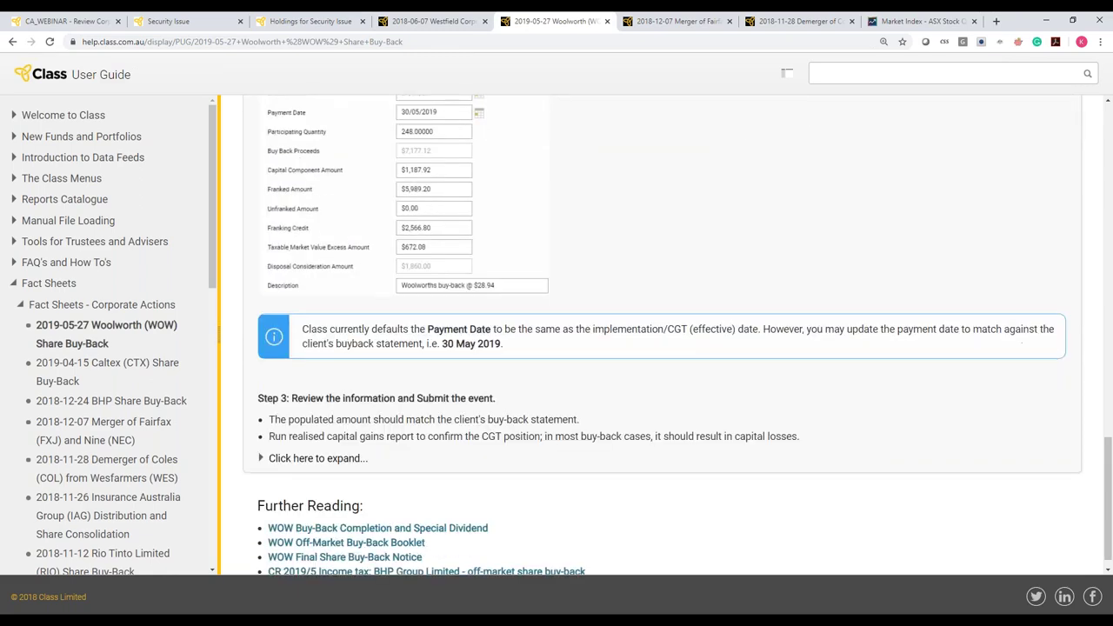
{"action": "scroll", "coordinate": [610, 326], "scroll_direction": "down", "scroll_amount": 1}
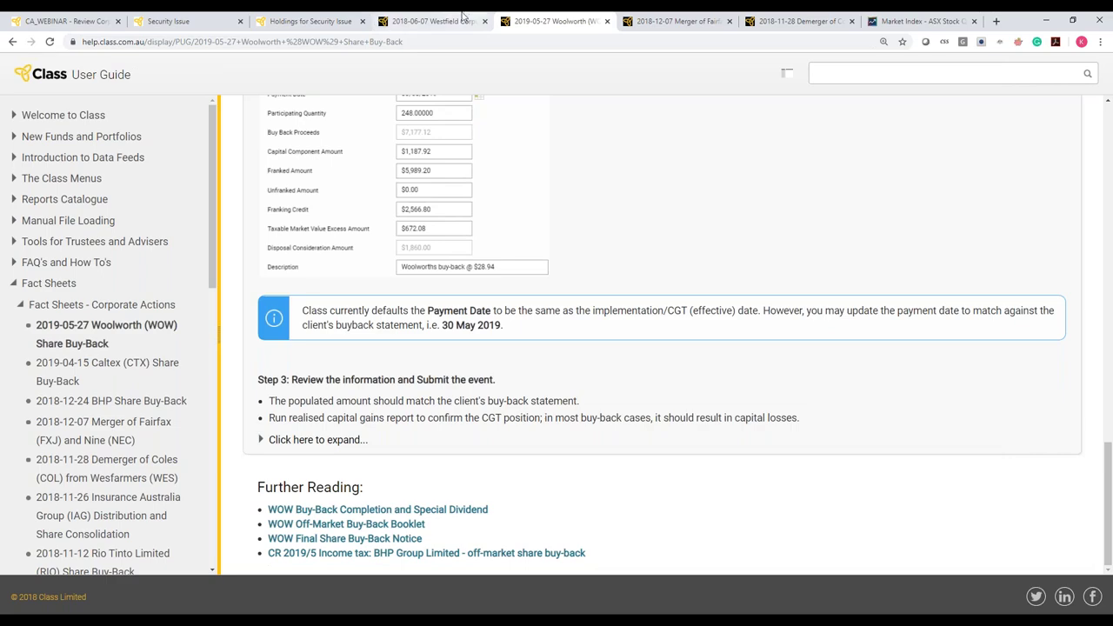
{"action": "left_click", "coordinate": [462, 17]}
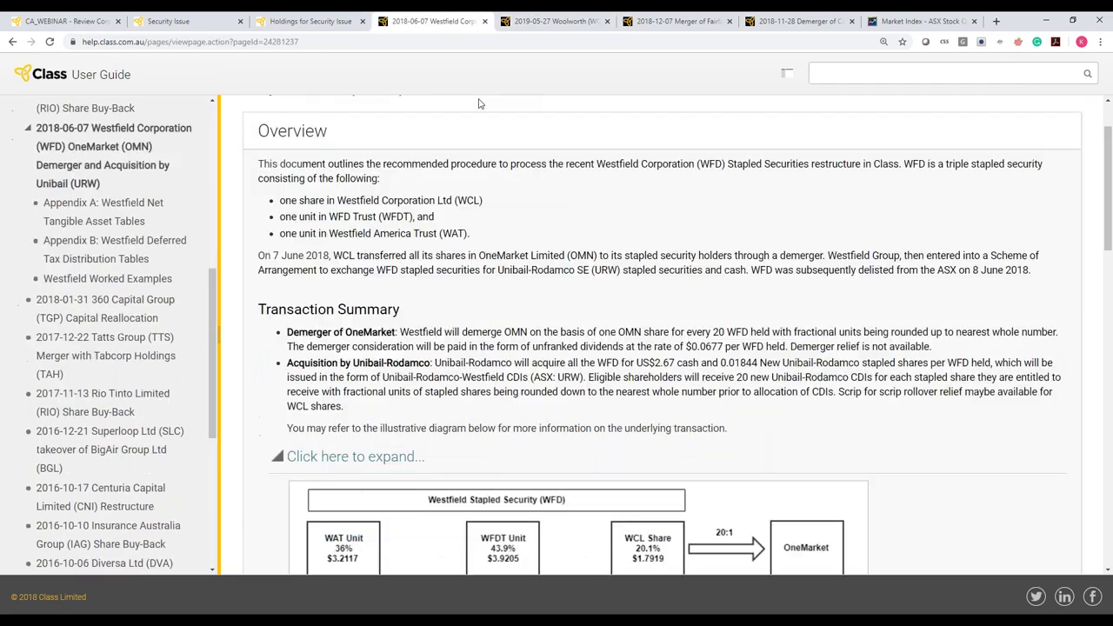
Back in Class, submit the WOW buy-back so it shows Processed
{"action": "left_click", "coordinate": [61, 21]}
{"action": "left_click", "coordinate": [293, 593]}
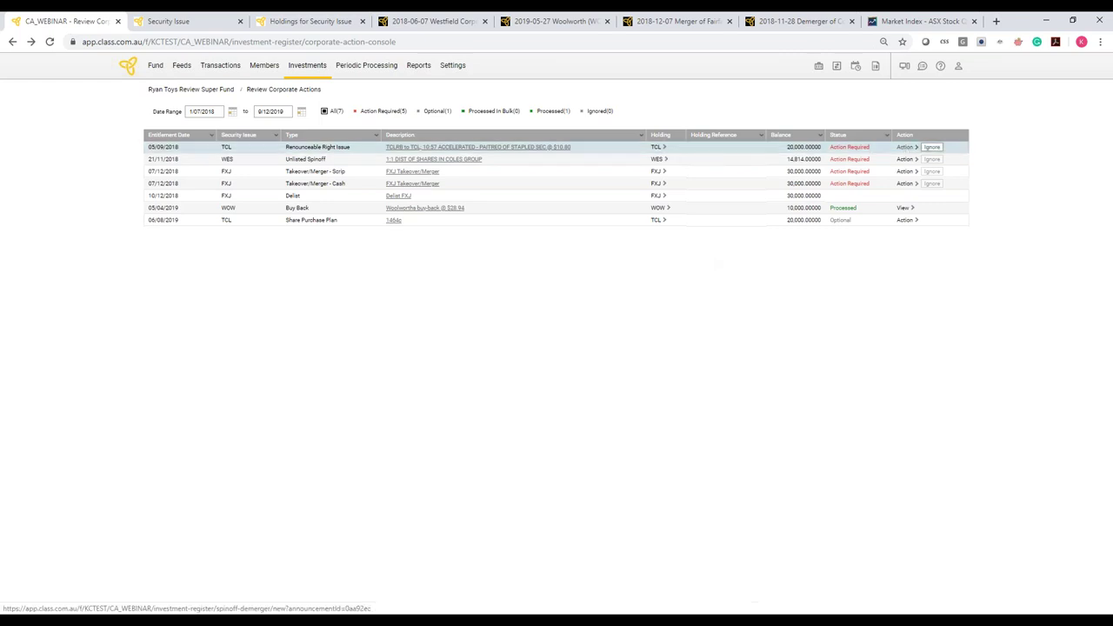
Open the TCL renounceable rights issue and insert a dash into its description
{"action": "left_click", "coordinate": [905, 147]}
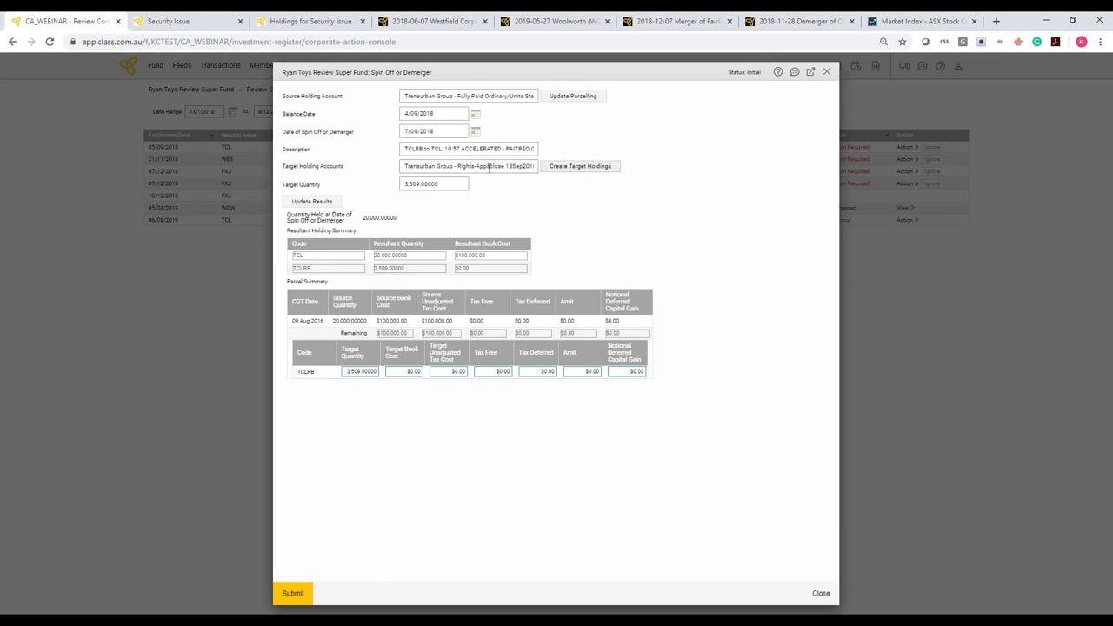
{"action": "left_click_drag", "start_coordinate": [487, 166], "coordinate": [617, 166]}
{"action": "left_click", "coordinate": [671, 212]}
{"action": "left_click_drag", "start_coordinate": [463, 149], "coordinate": [530, 150]}
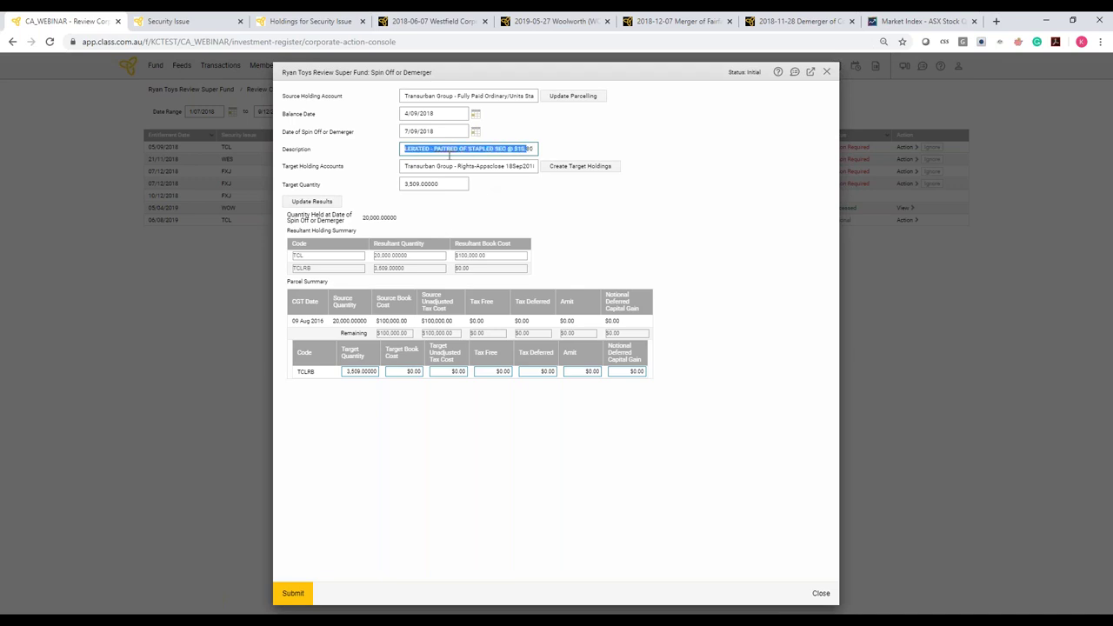
{"action": "left_click", "coordinate": [452, 150]}
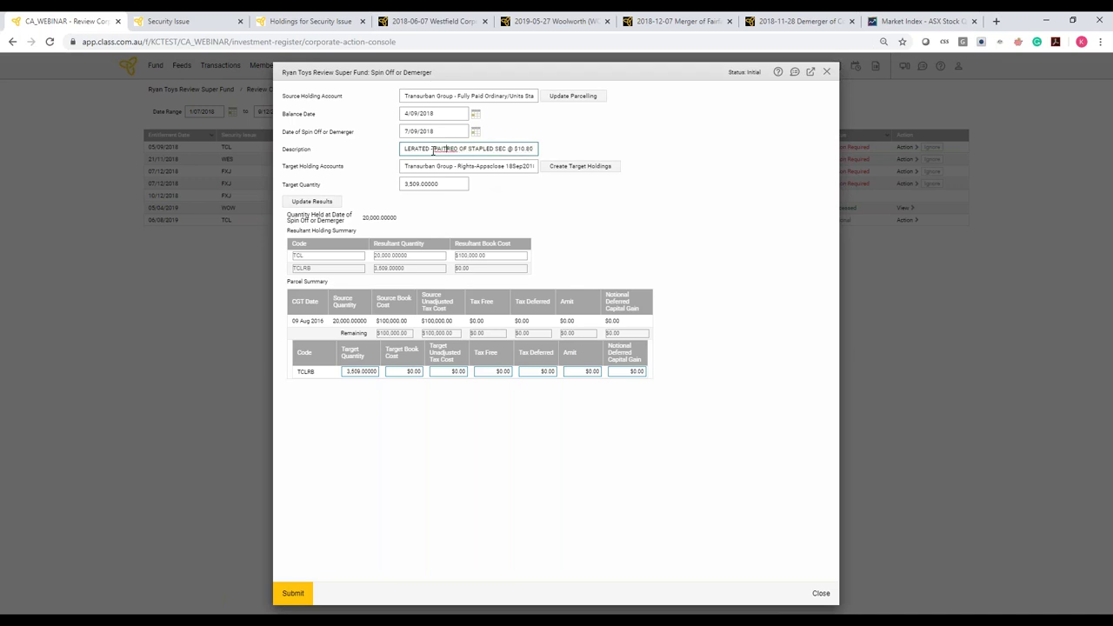
{"action": "left_click", "coordinate": [432, 148]}
{"action": "type", "text": "-"}
Submit the TCL rights issue, creating a TCLRB exercise/lapse action for 3,509 rights
{"action": "left_click_drag", "start_coordinate": [472, 148], "coordinate": [538, 148]}
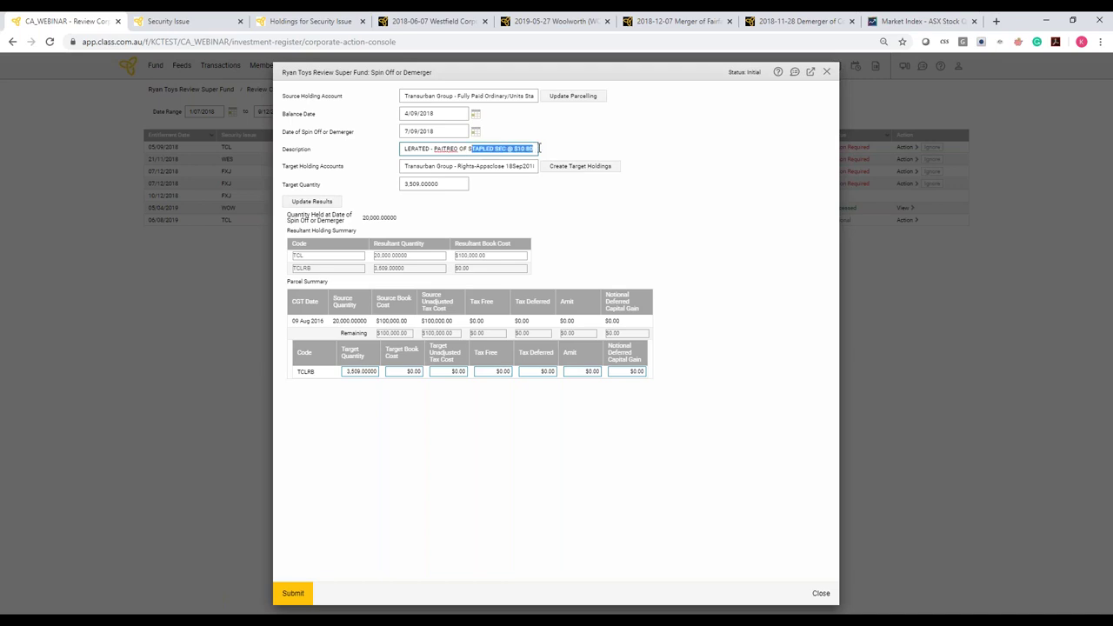
{"action": "left_click", "coordinate": [539, 148]}
{"action": "left_click_drag", "start_coordinate": [446, 148], "coordinate": [596, 153]}
{"action": "left_click", "coordinate": [294, 592]}
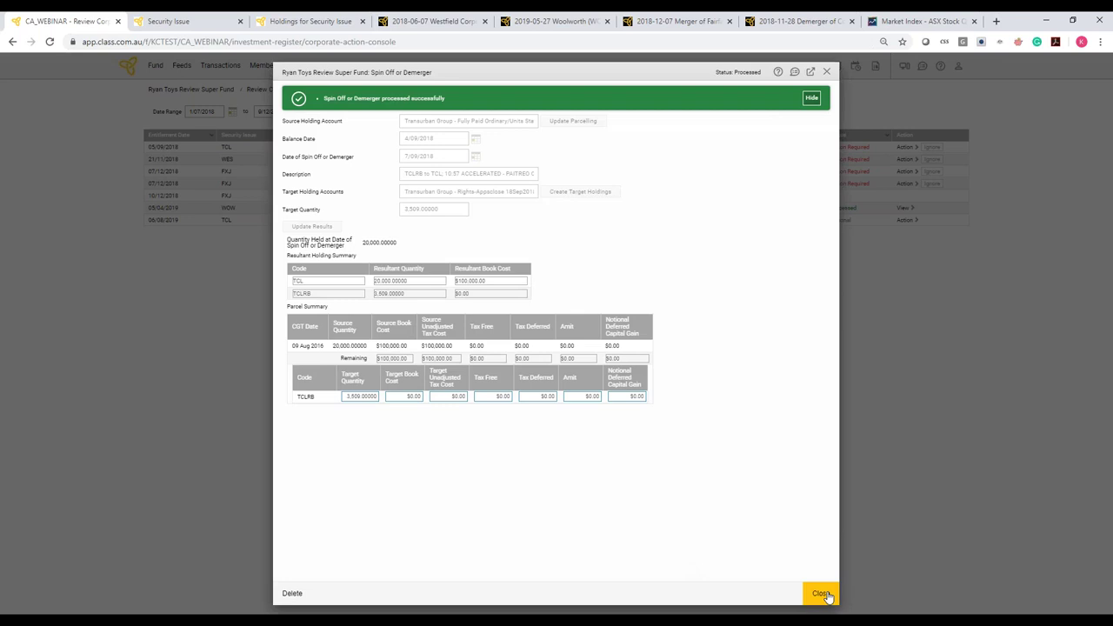
{"action": "left_click", "coordinate": [821, 594]}
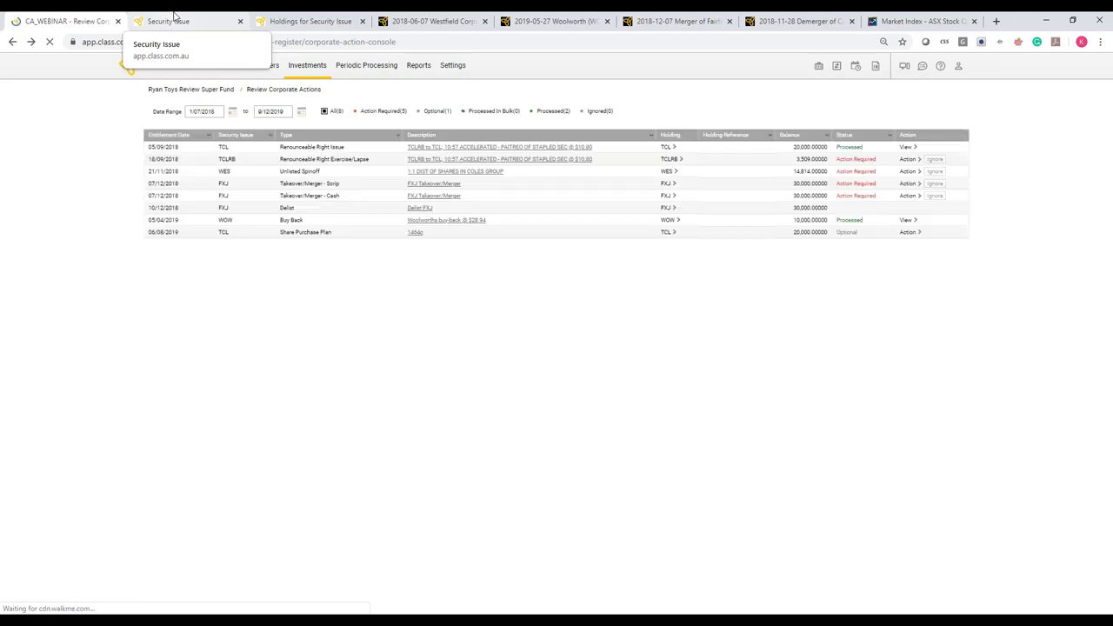
{"action": "left_click", "coordinate": [186, 19]}
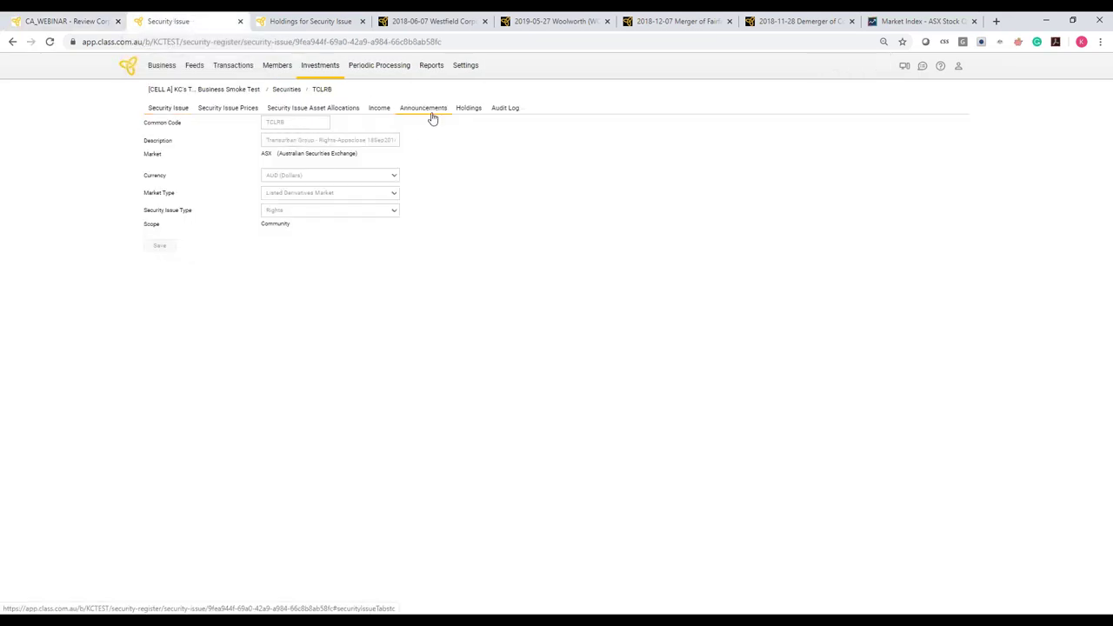
{"action": "left_click", "coordinate": [228, 109]}
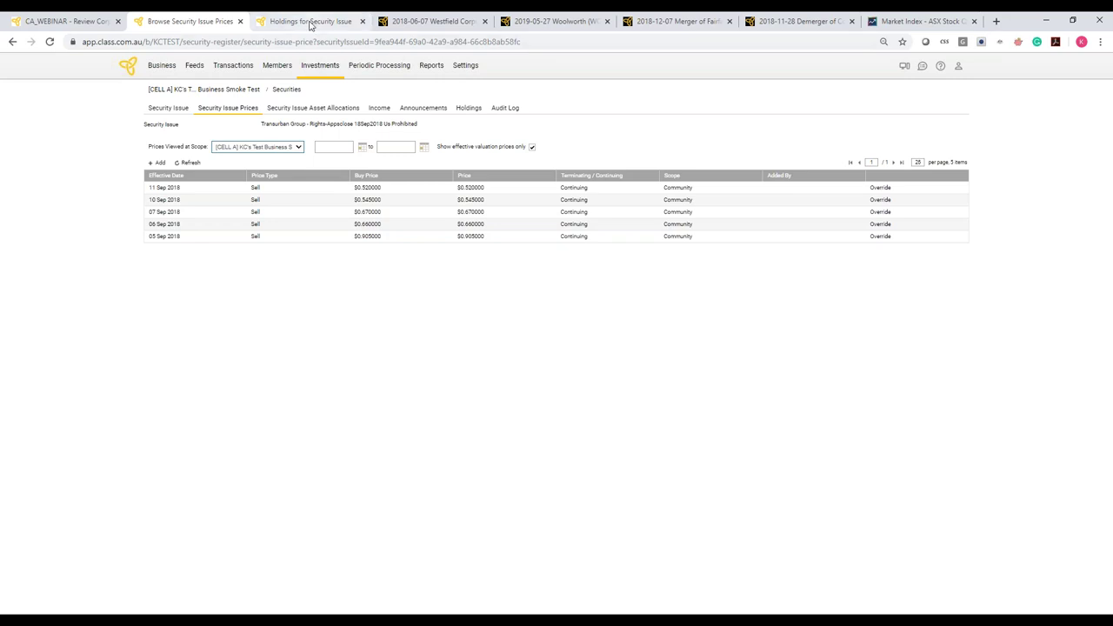
{"action": "left_click", "coordinate": [339, 21]}
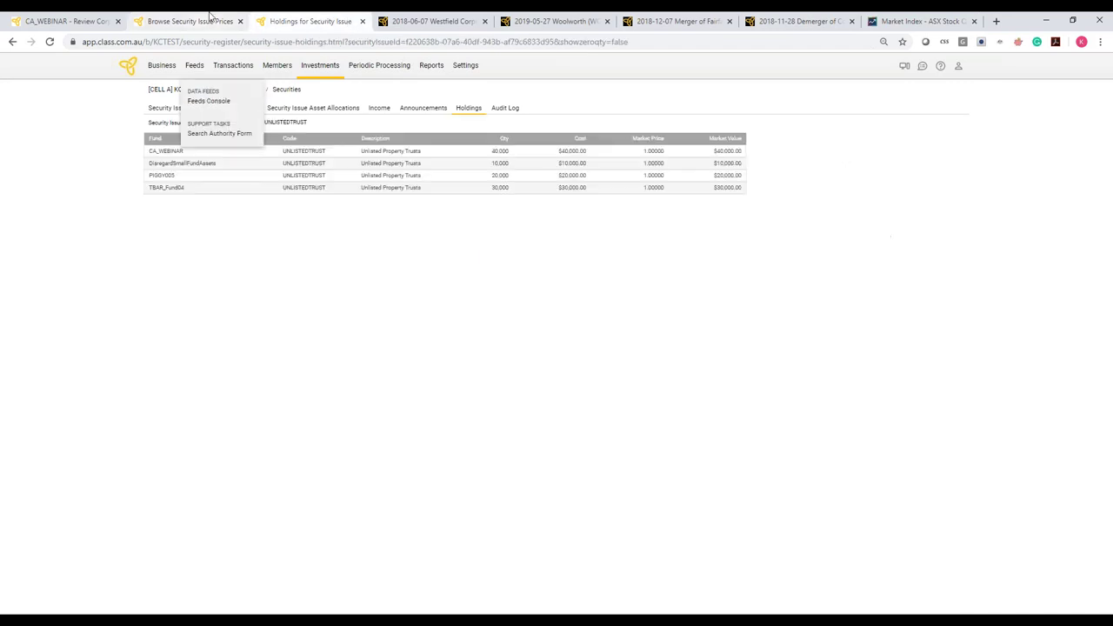
{"action": "left_click", "coordinate": [190, 21]}
{"action": "left_click", "coordinate": [90, 19]}
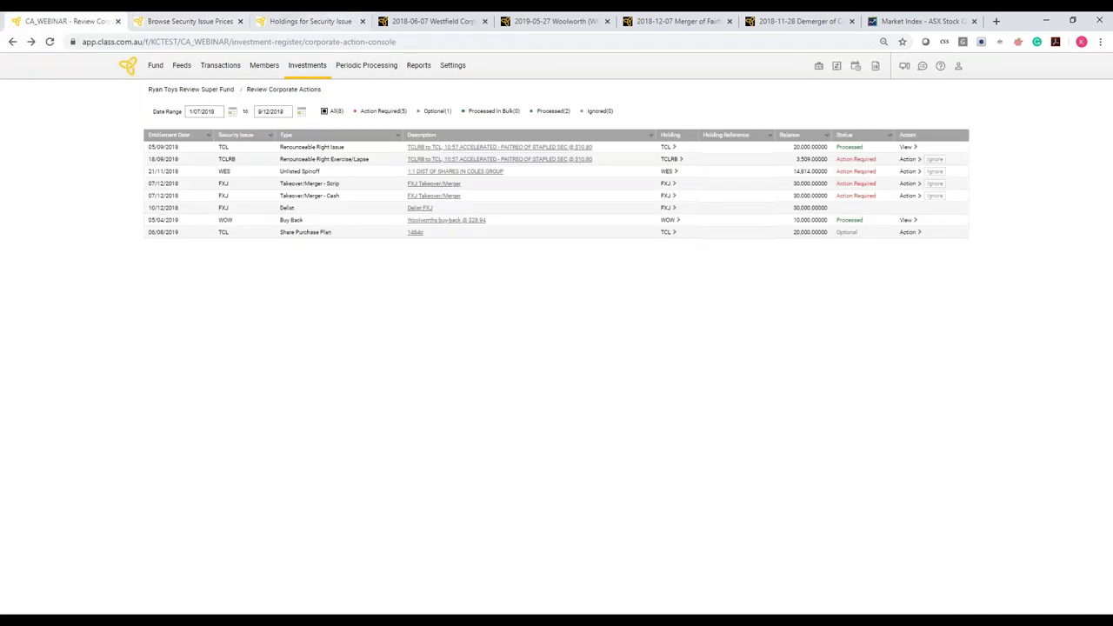
Enter 509 exercised ($5,497.20) and 3,000 lapsed ($600.00) TCLRB rights, leaving 0, and submit
{"action": "left_click", "coordinate": [906, 160]}
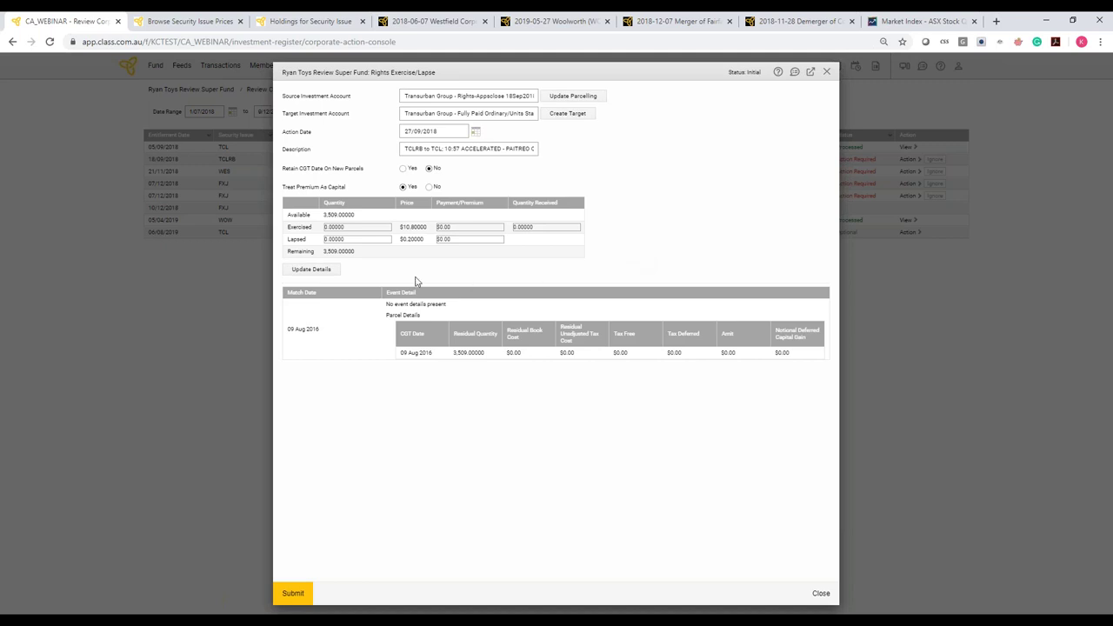
{"action": "left_click_drag", "start_coordinate": [352, 239], "coordinate": [321, 242]}
{"action": "left_click", "coordinate": [433, 190]}
{"action": "left_click", "coordinate": [432, 189]}
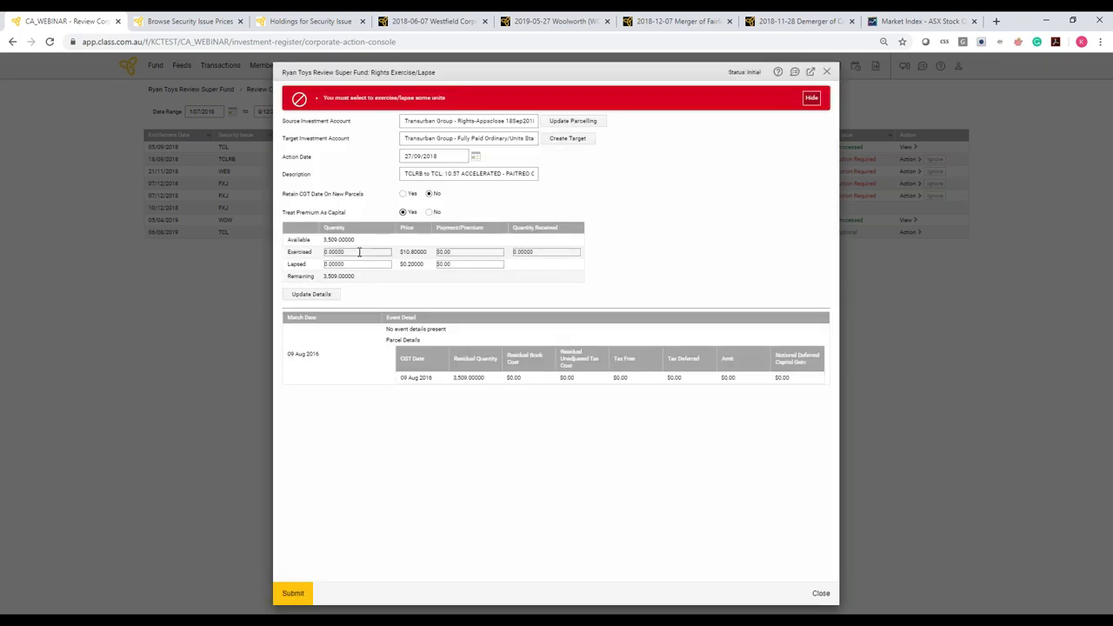
{"action": "left_click", "coordinate": [360, 251]}
{"action": "type", "text": "509"}
{"action": "key", "text": "Tab"}
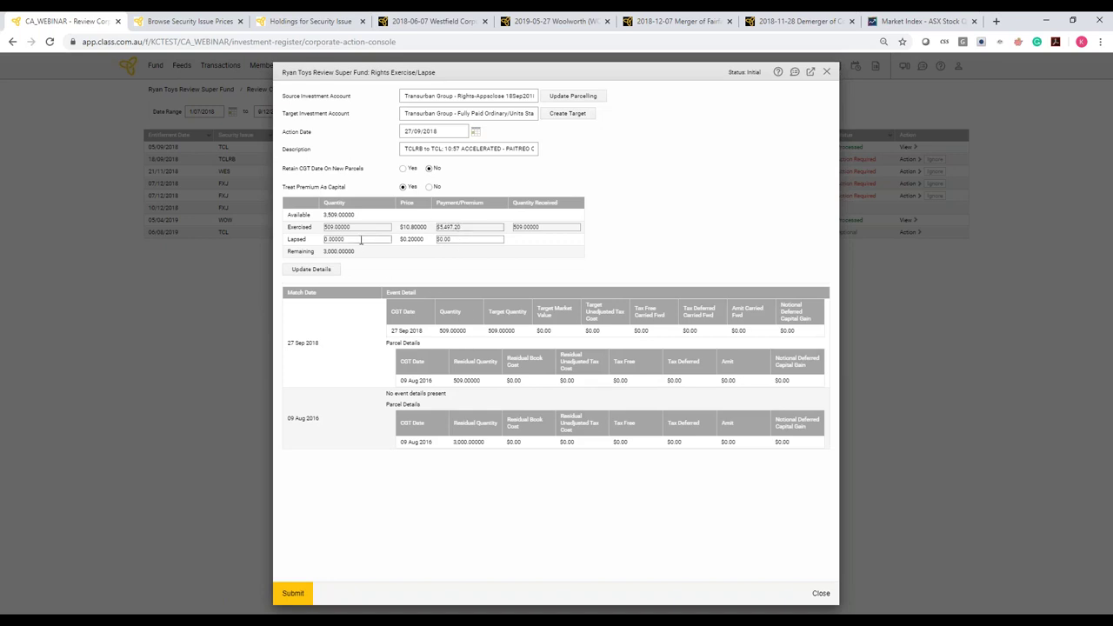
{"action": "left_click_drag", "start_coordinate": [361, 240], "coordinate": [293, 239]}
{"action": "type", "text": "3000"}
{"action": "key", "text": "Tab"}
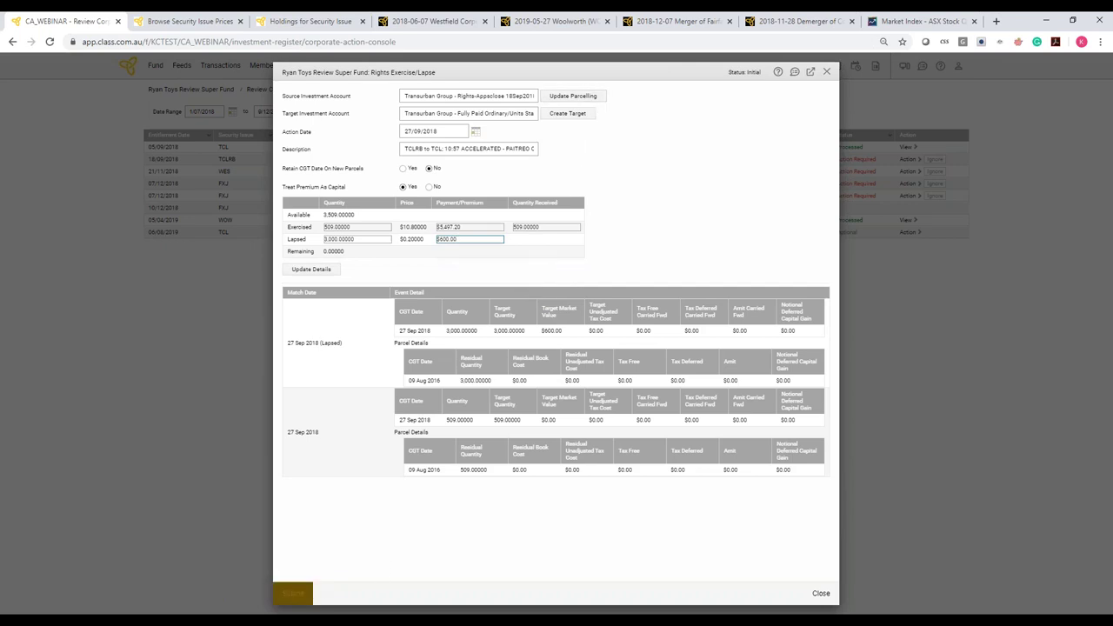
{"action": "left_click", "coordinate": [296, 593]}
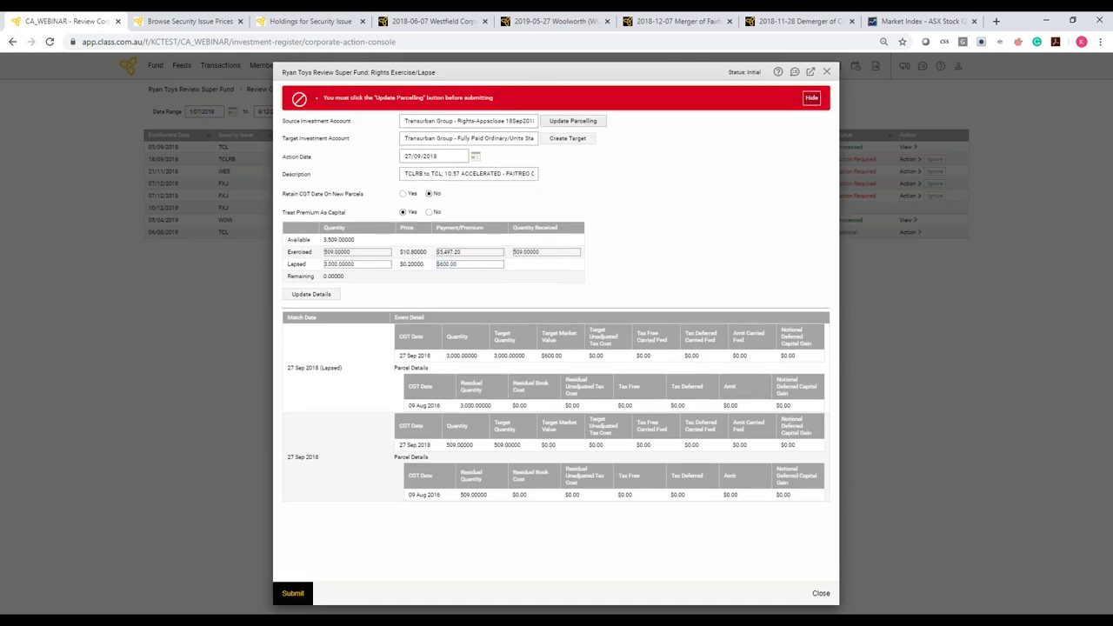
Update and confirm the TCLRB parcelling, then submit, lifting the TCL balance to 20,509
{"action": "left_click", "coordinate": [586, 126]}
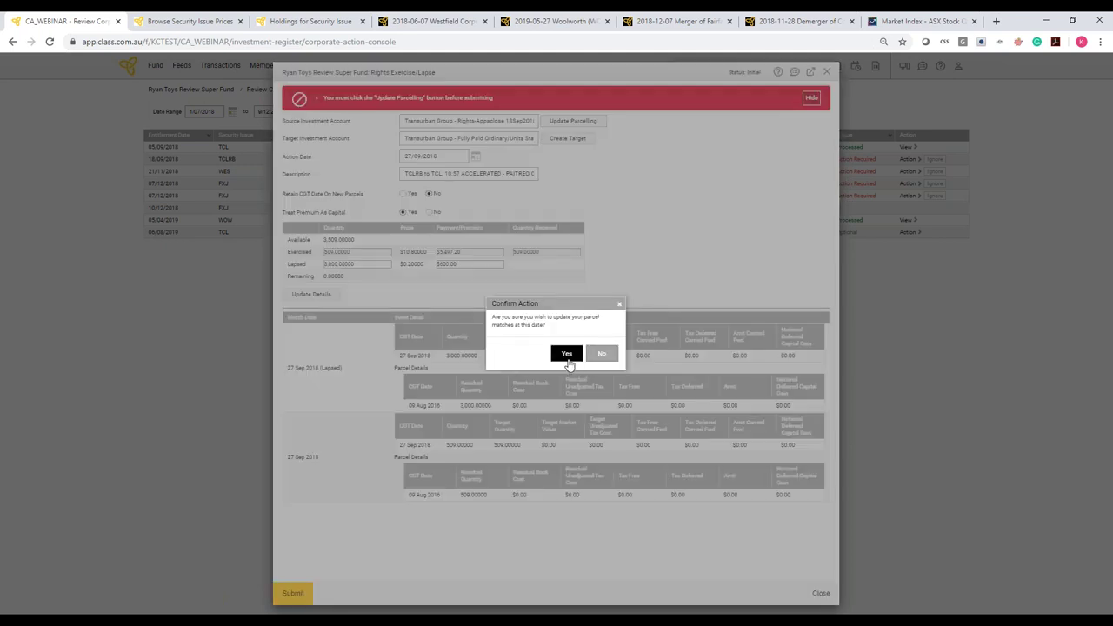
{"action": "left_click", "coordinate": [566, 354]}
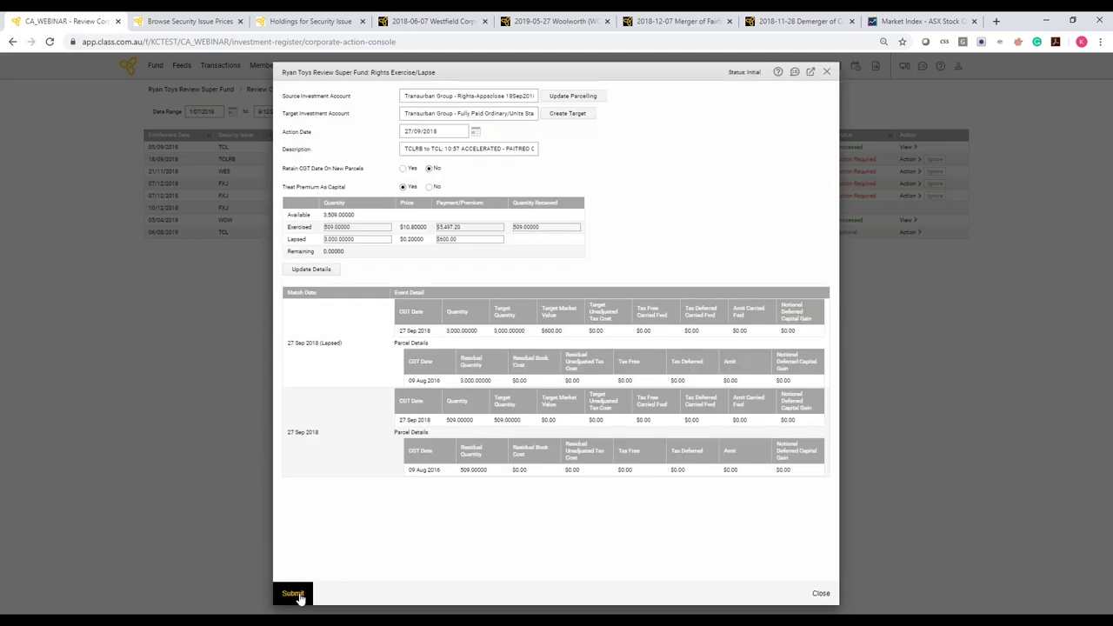
{"action": "left_click", "coordinate": [293, 593]}
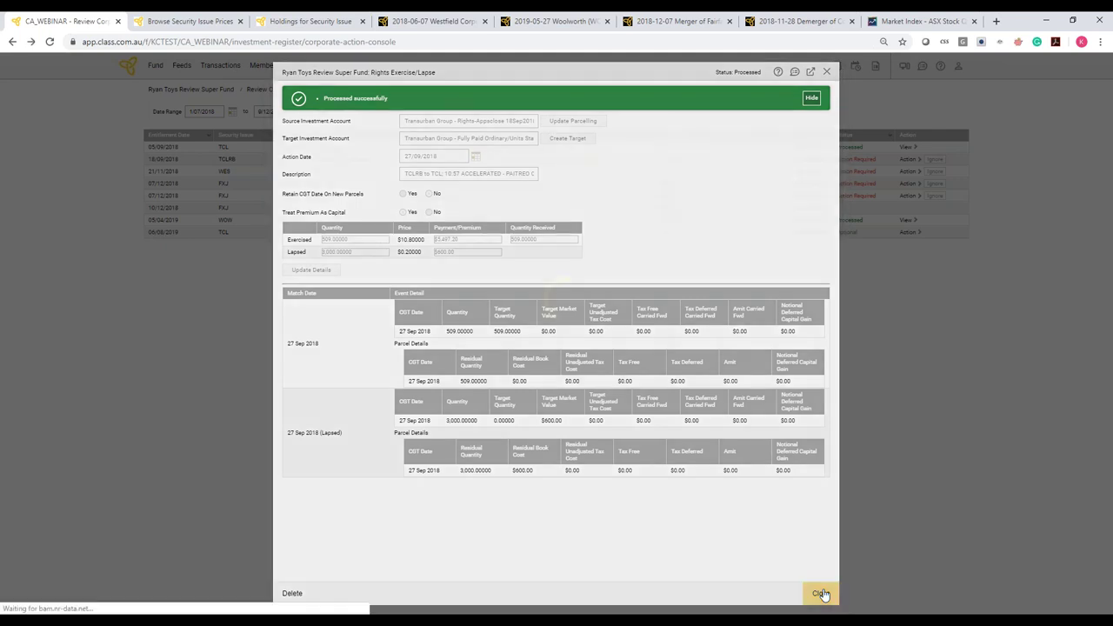
{"action": "left_click", "coordinate": [822, 593]}
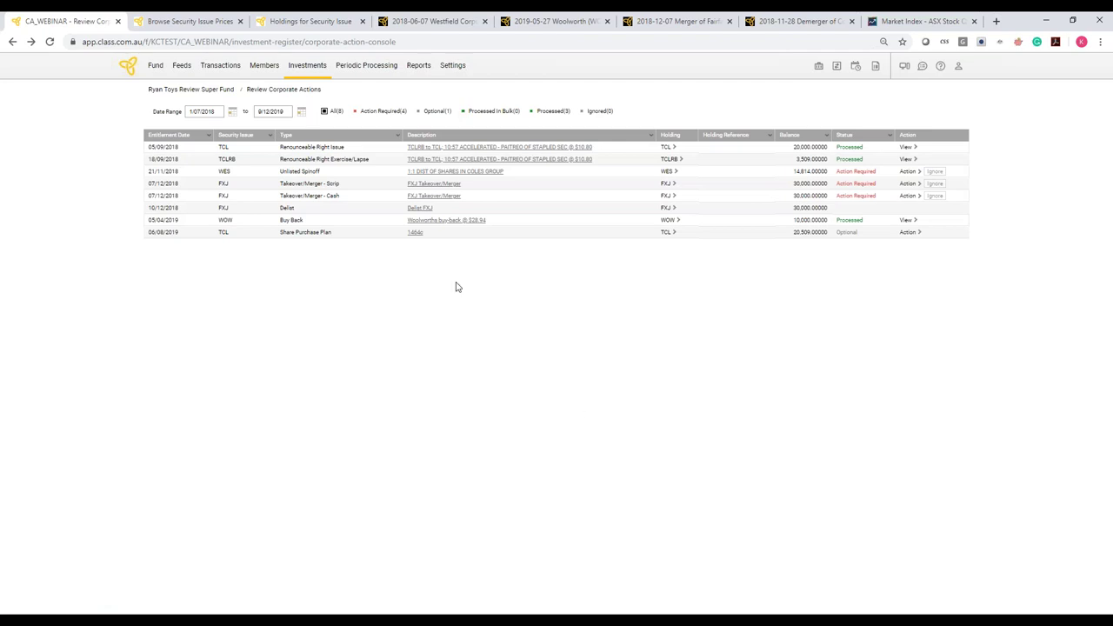
From the security issue prices page, open the Corporate Actions Console under Investments
{"action": "left_click", "coordinate": [199, 26]}
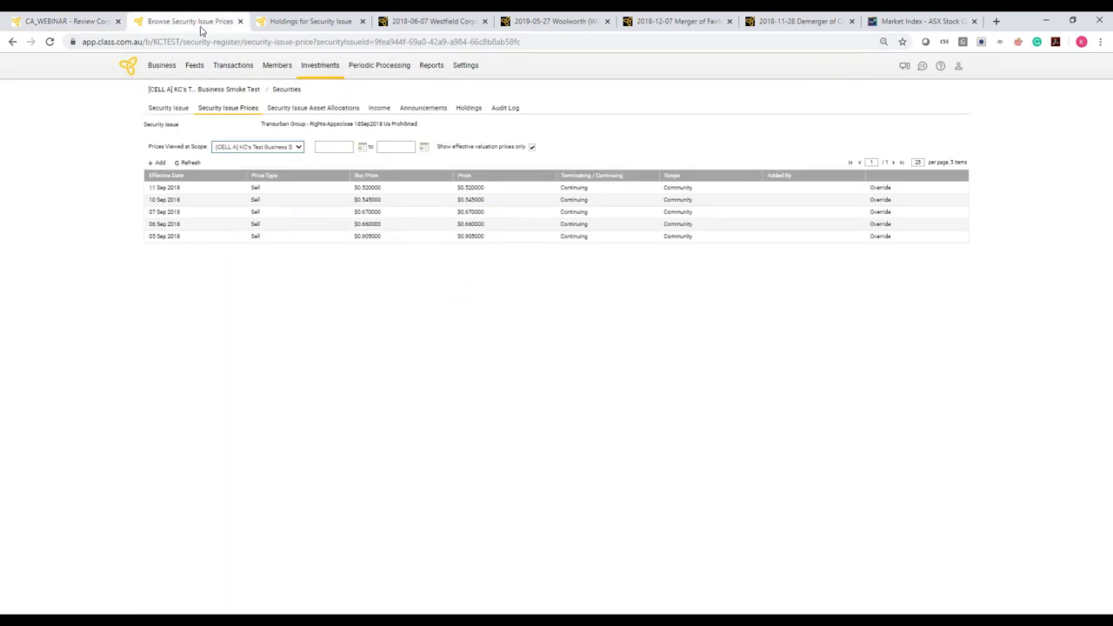
{"action": "left_click", "coordinate": [304, 67]}
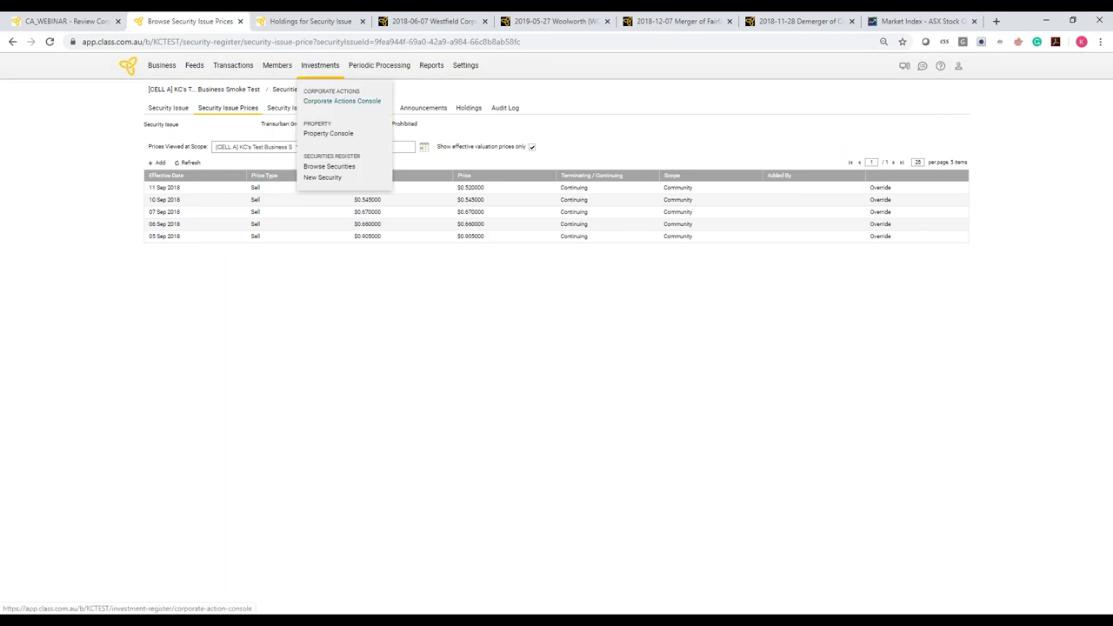
{"action": "left_click", "coordinate": [339, 102]}
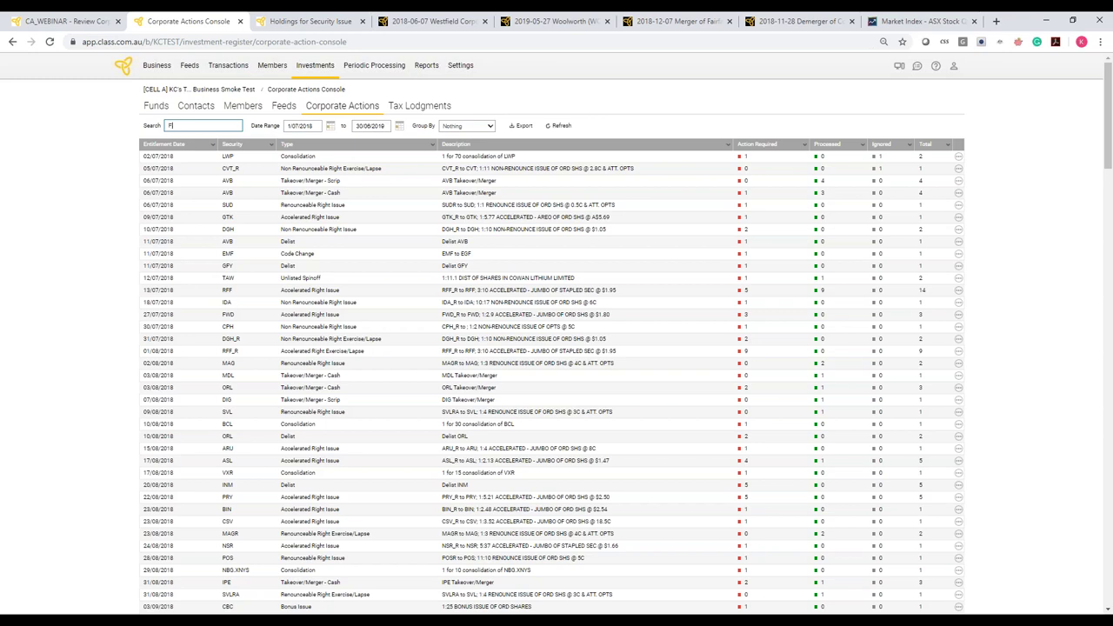
Find the FXJ Takeover/Merger - Scrip announcement and select all 23 holding funds
{"action": "type", "text": "XJ"}
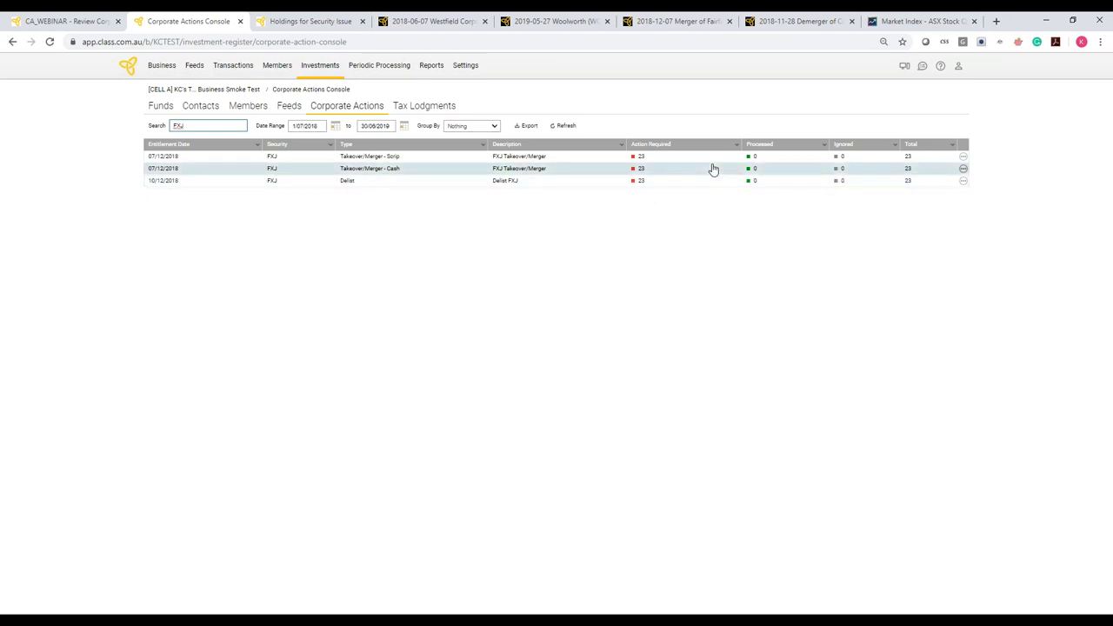
{"action": "left_click", "coordinate": [963, 160]}
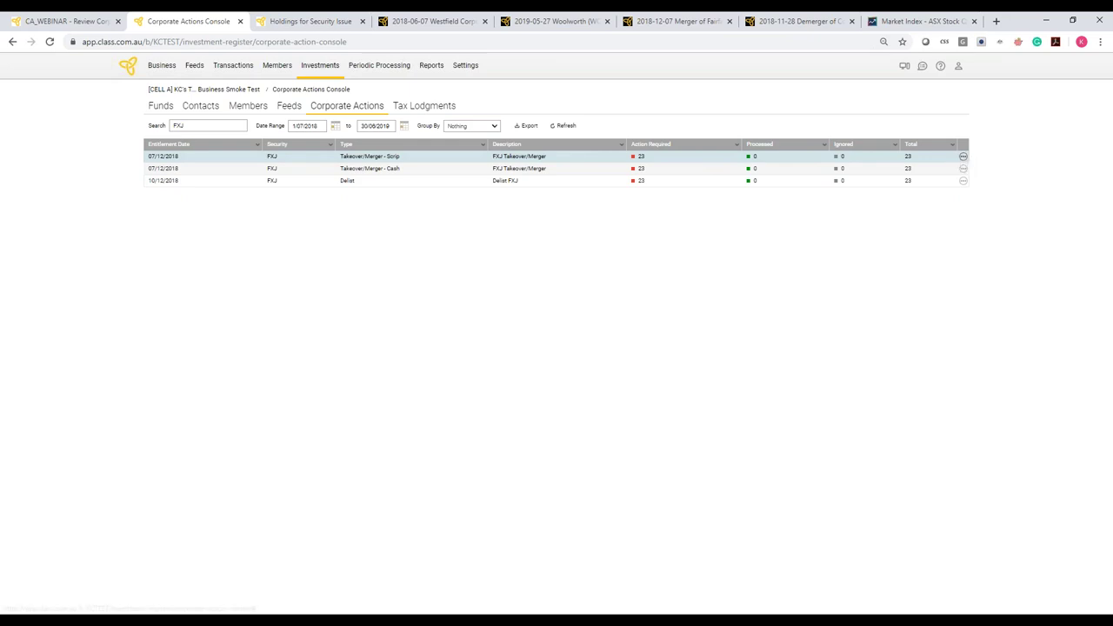
{"action": "left_click", "coordinate": [952, 155]}
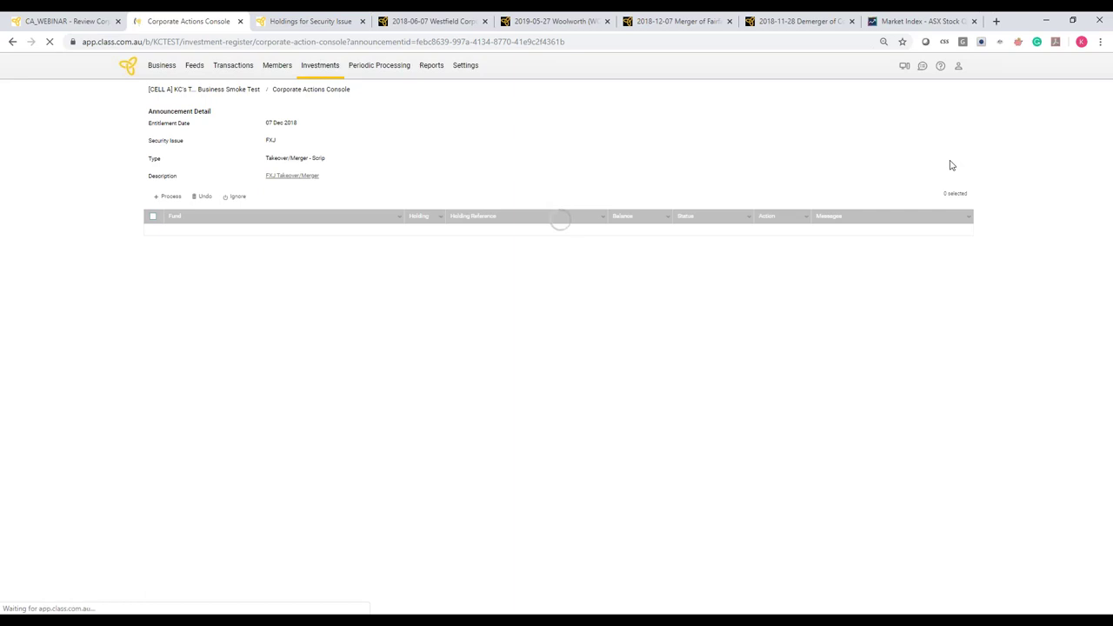
{"action": "left_click", "coordinate": [154, 217]}
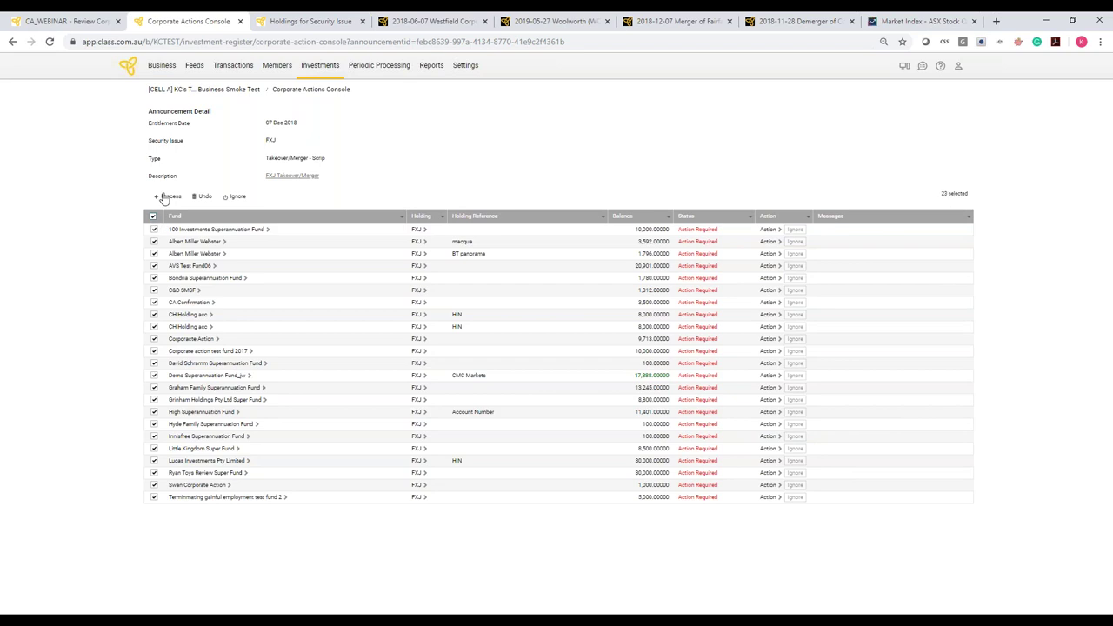
Process the selected funds in bulk, answering Yes to the tax relief question
{"action": "left_click", "coordinate": [170, 197]}
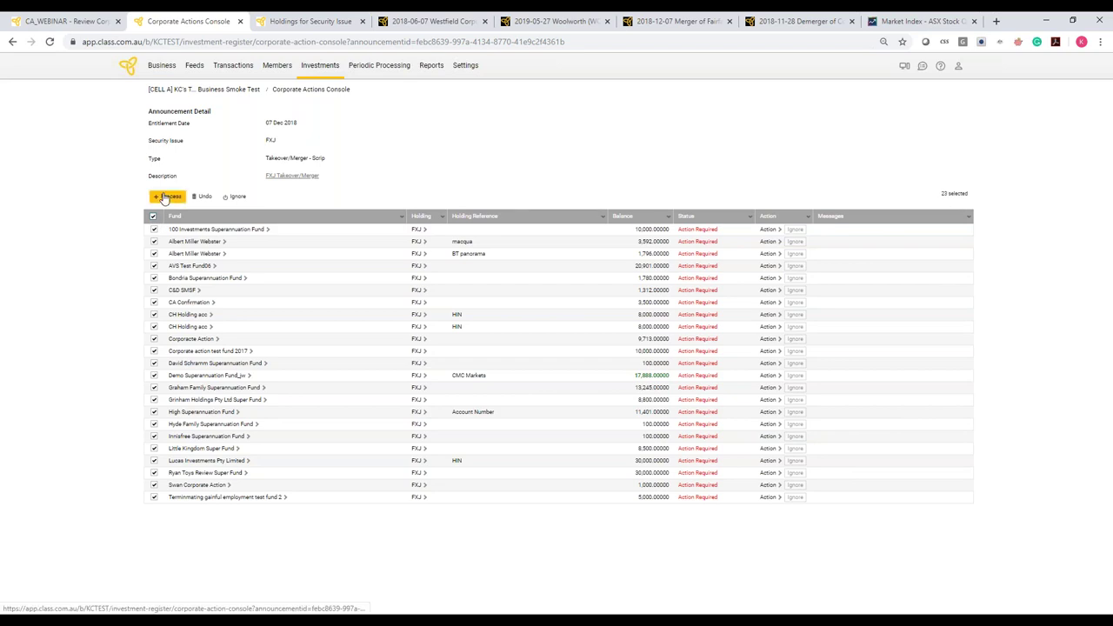
{"action": "left_click", "coordinate": [166, 197]}
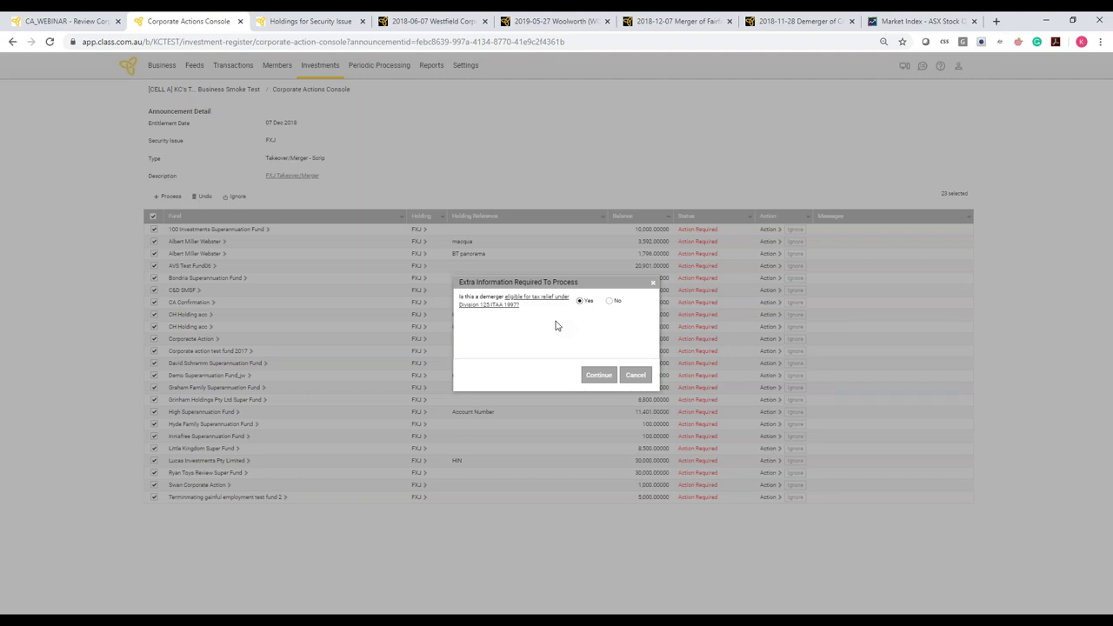
{"action": "left_click", "coordinate": [589, 377]}
{"action": "left_click", "coordinate": [598, 375]}
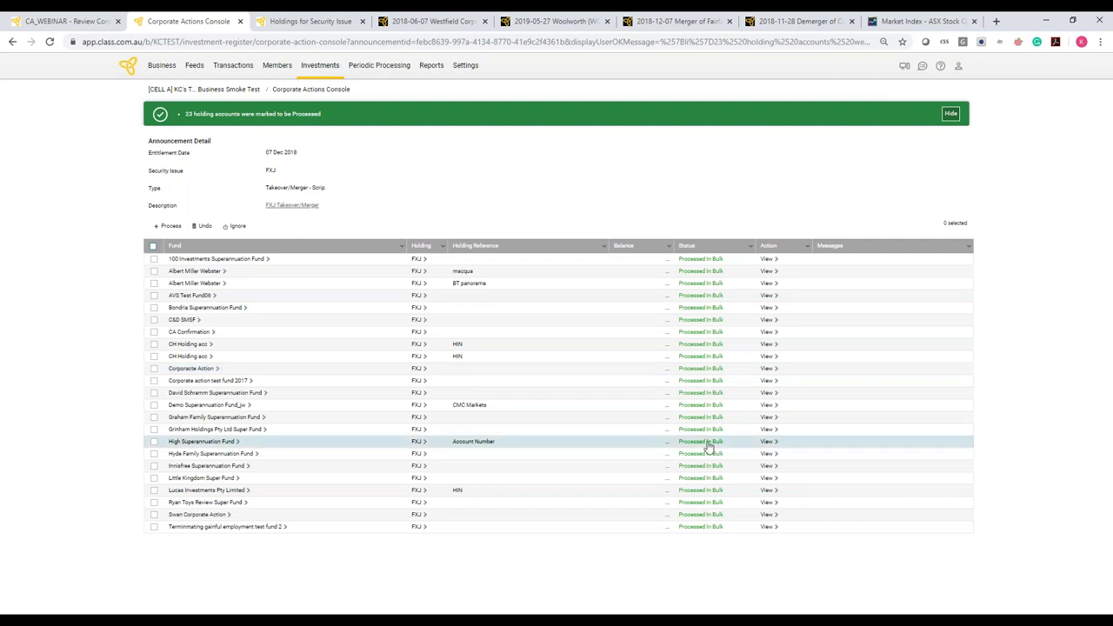
Undo the bulk processing for all 23 FXJ holding accounts and reload to refresh their statuses
{"action": "left_click", "coordinate": [50, 43]}
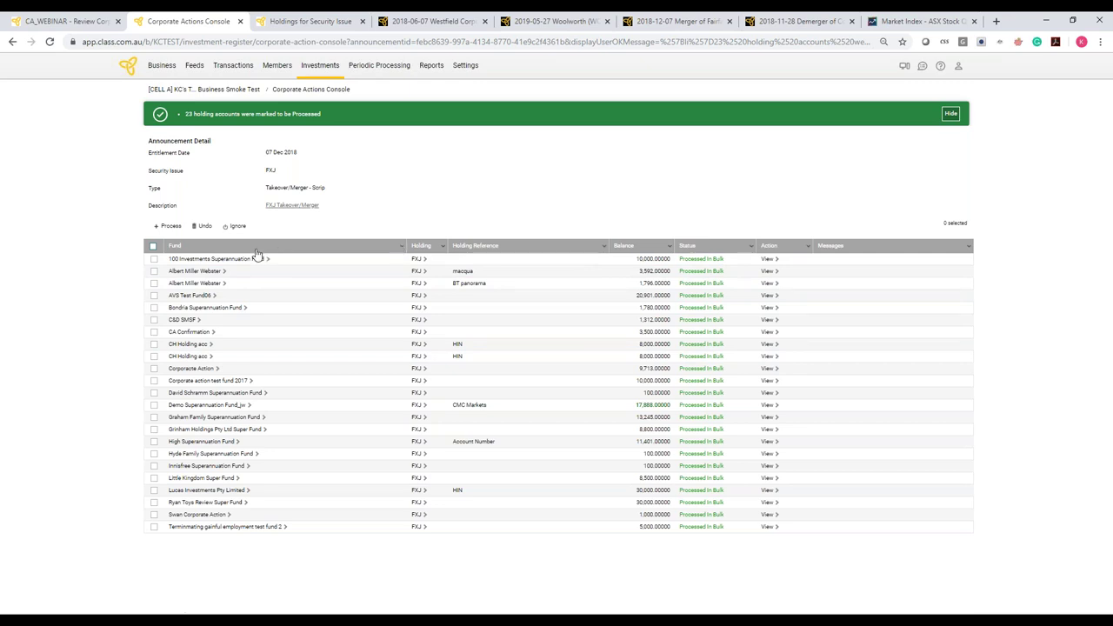
{"action": "left_click", "coordinate": [154, 247]}
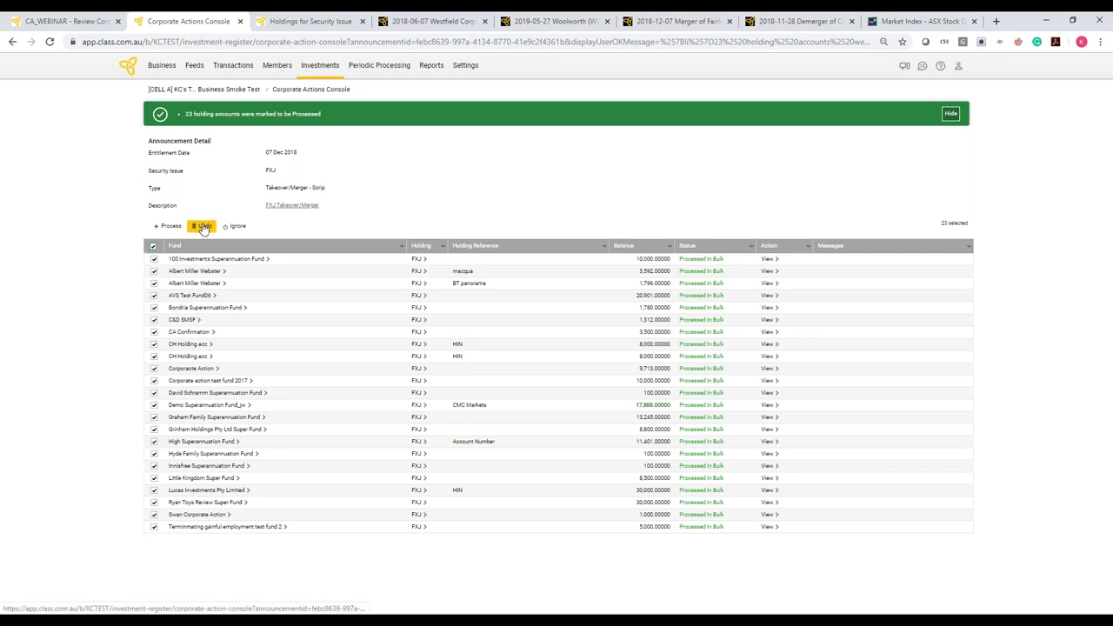
{"action": "left_click", "coordinate": [203, 226]}
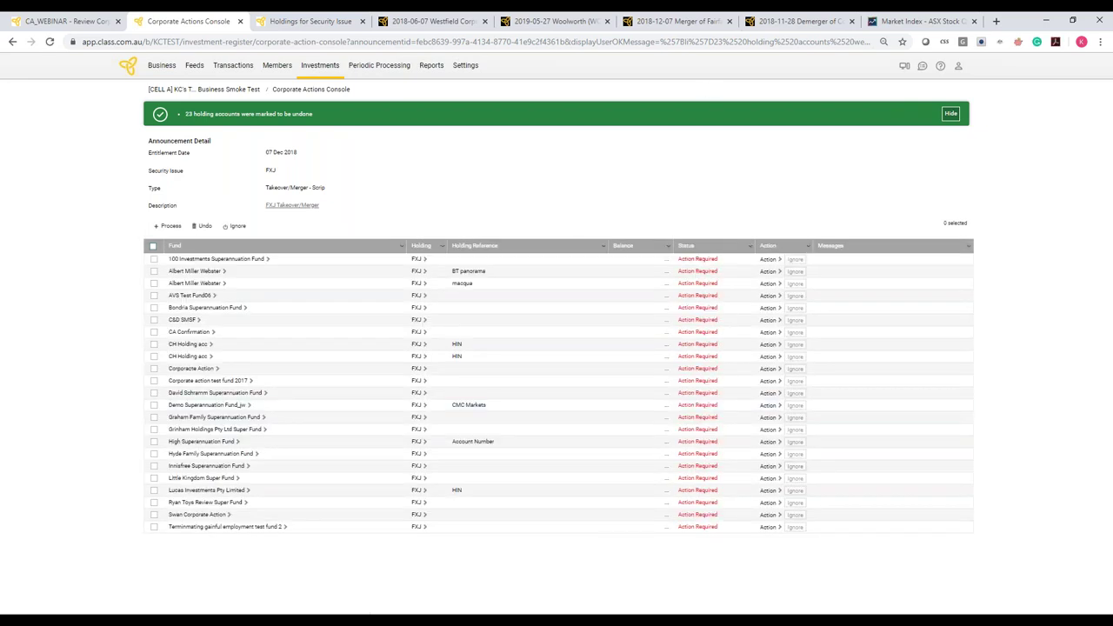
{"action": "left_click", "coordinate": [50, 42]}
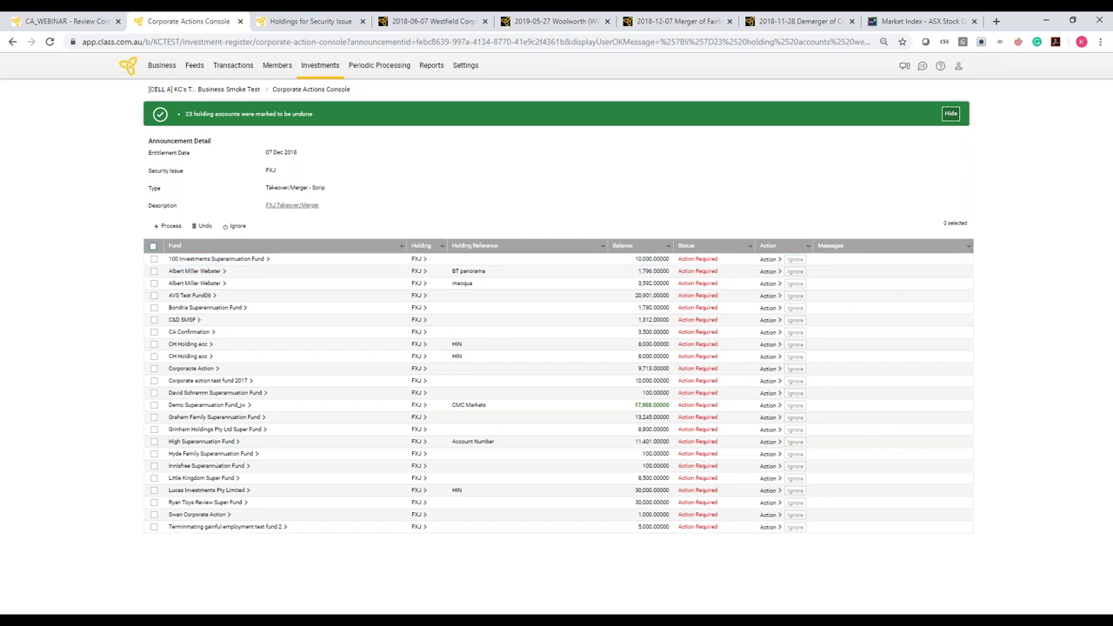
Process all 23 FXJ scrip merger holdings in bulk, keeping Division 125 demerger relief set to Yes
{"action": "left_click", "coordinate": [153, 246]}
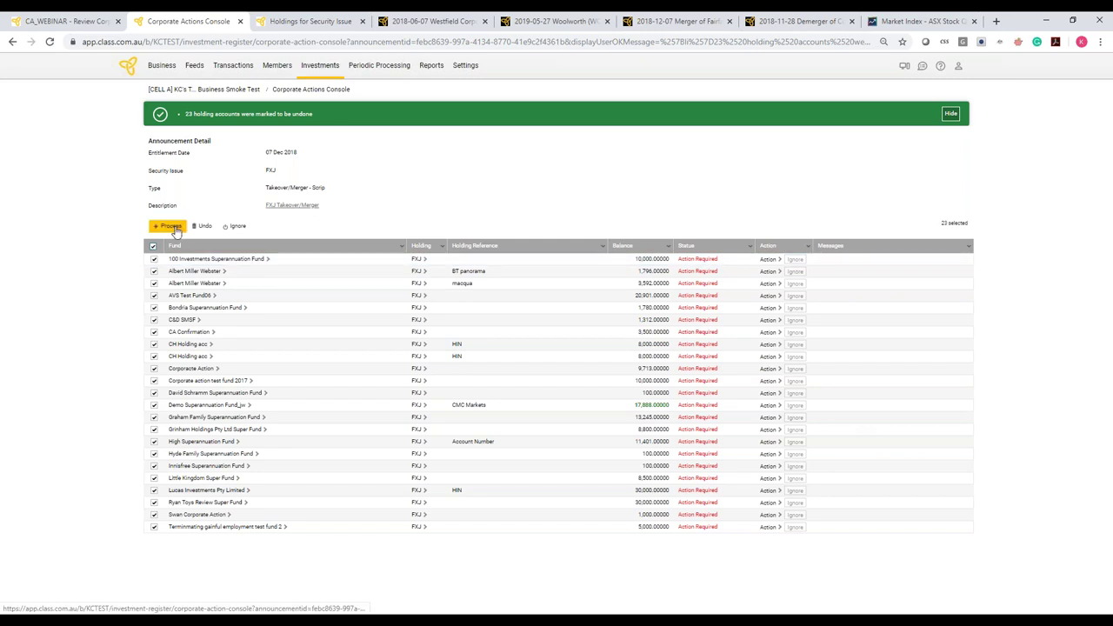
{"action": "left_click", "coordinate": [168, 226]}
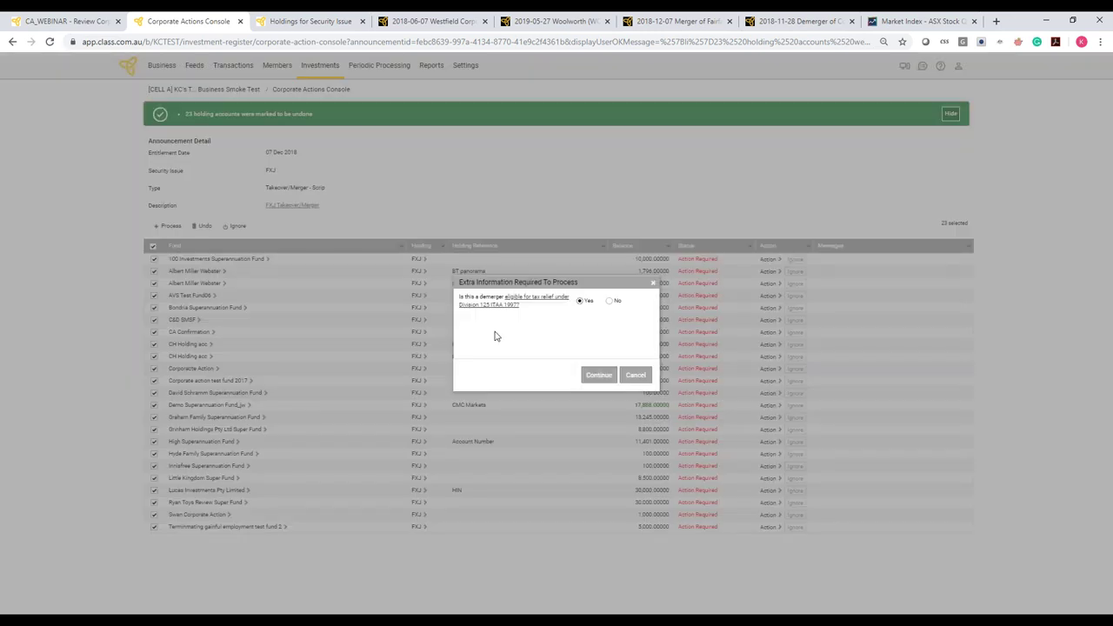
{"action": "left_click", "coordinate": [598, 375]}
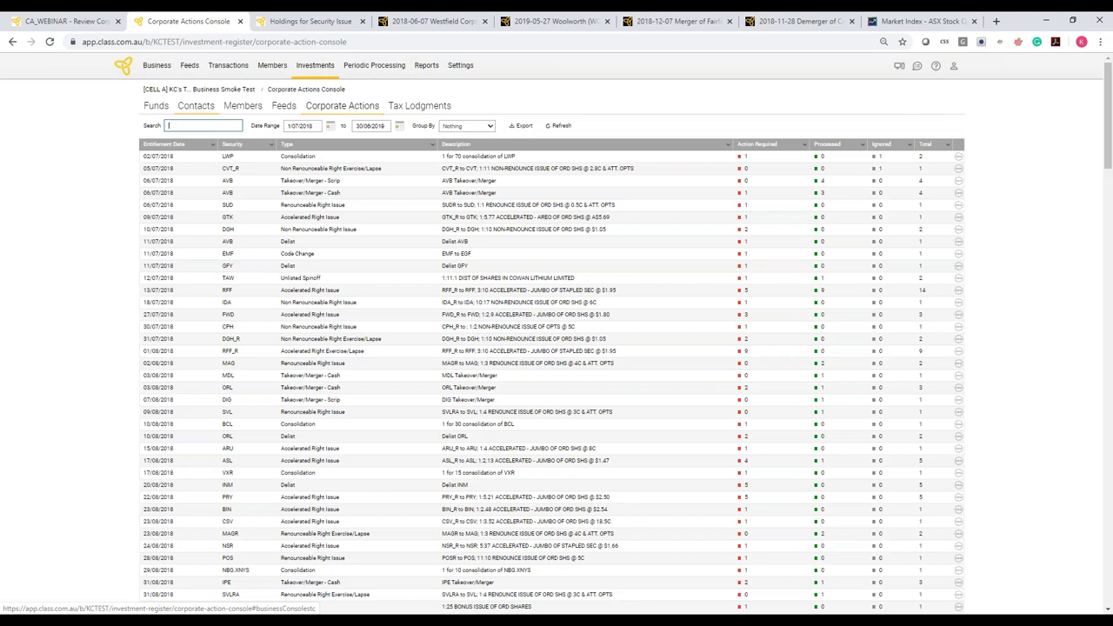
Find the FXJ Takeover/Merger - Cash announcement and bulk-process all 23 of its holding accounts
{"action": "type", "text": "FXJ"}
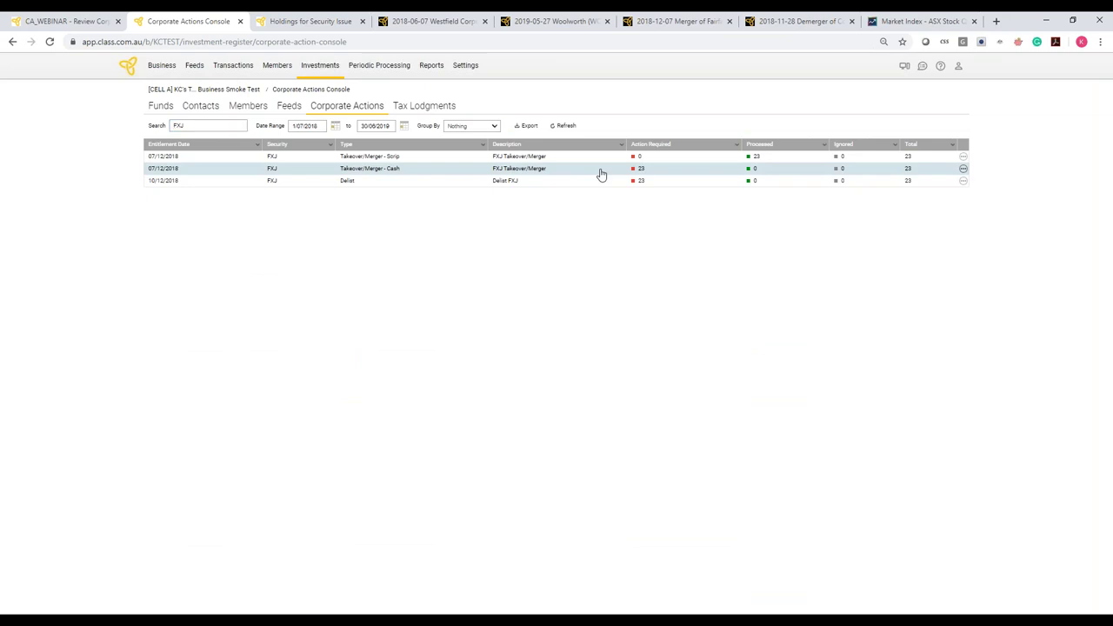
{"action": "left_click", "coordinate": [598, 170]}
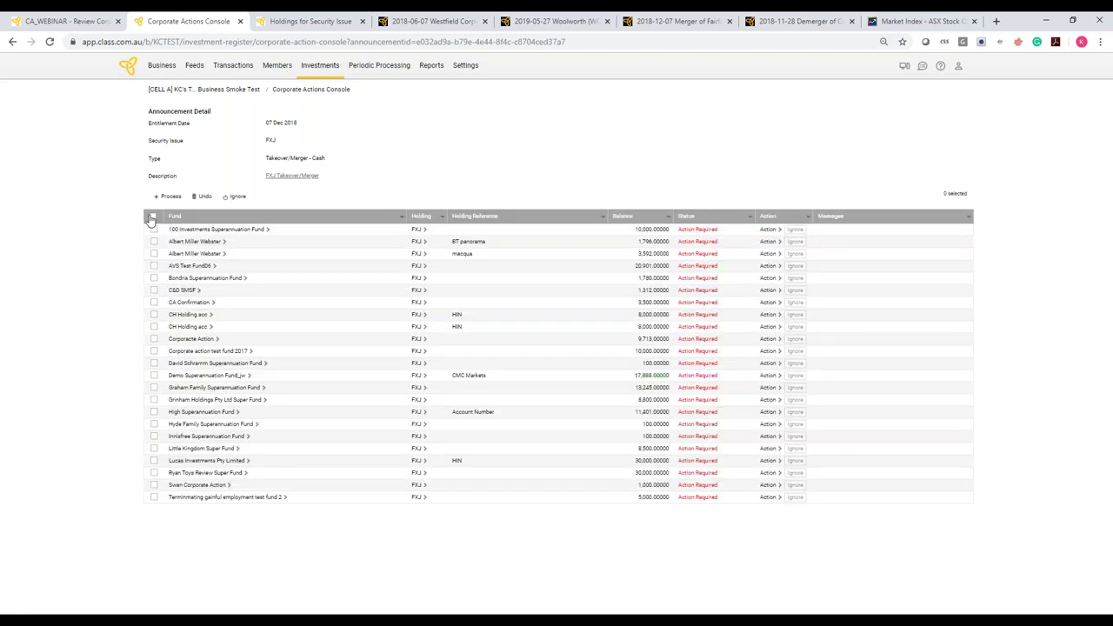
{"action": "left_click", "coordinate": [153, 217]}
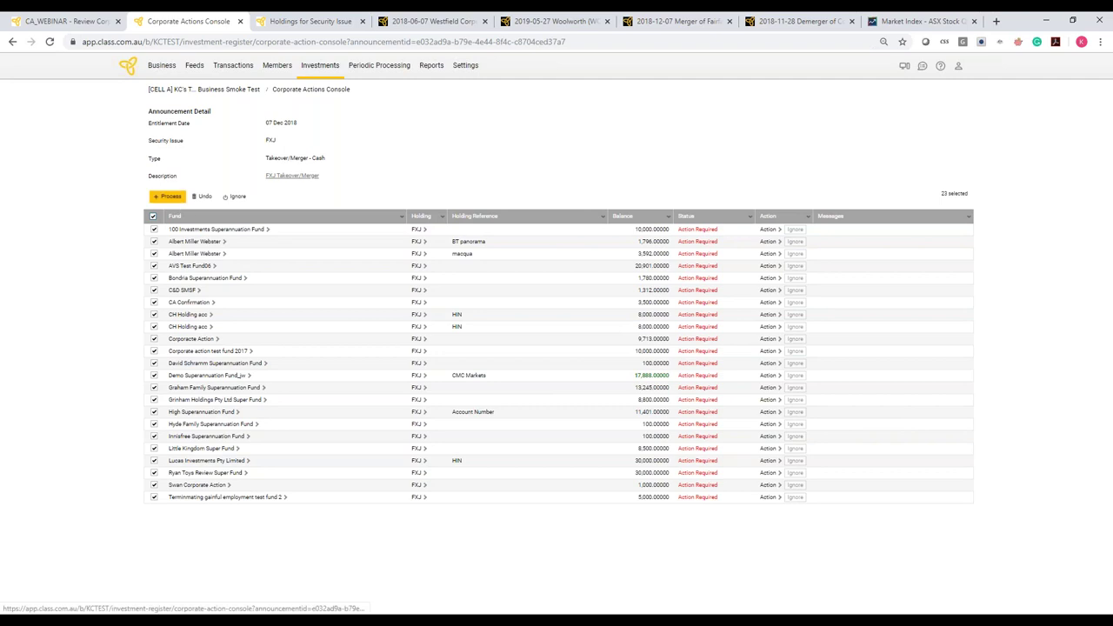
{"action": "left_click", "coordinate": [168, 196]}
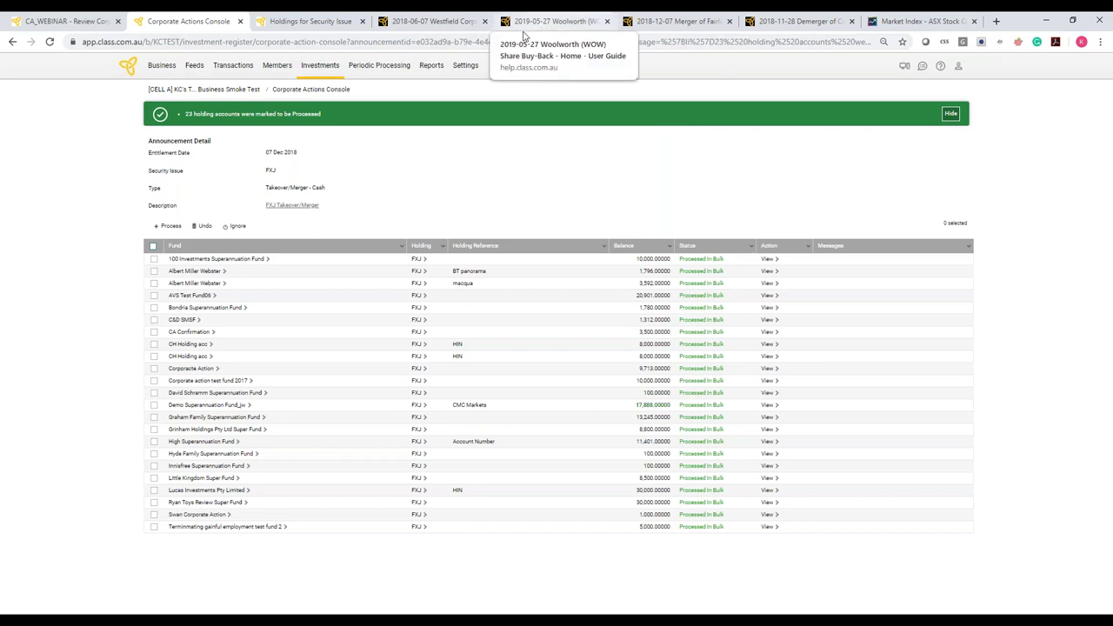
Read through the Fairfax–Nine merger fact sheet, including the 96.04757% cost base proportion
{"action": "left_click", "coordinate": [685, 22]}
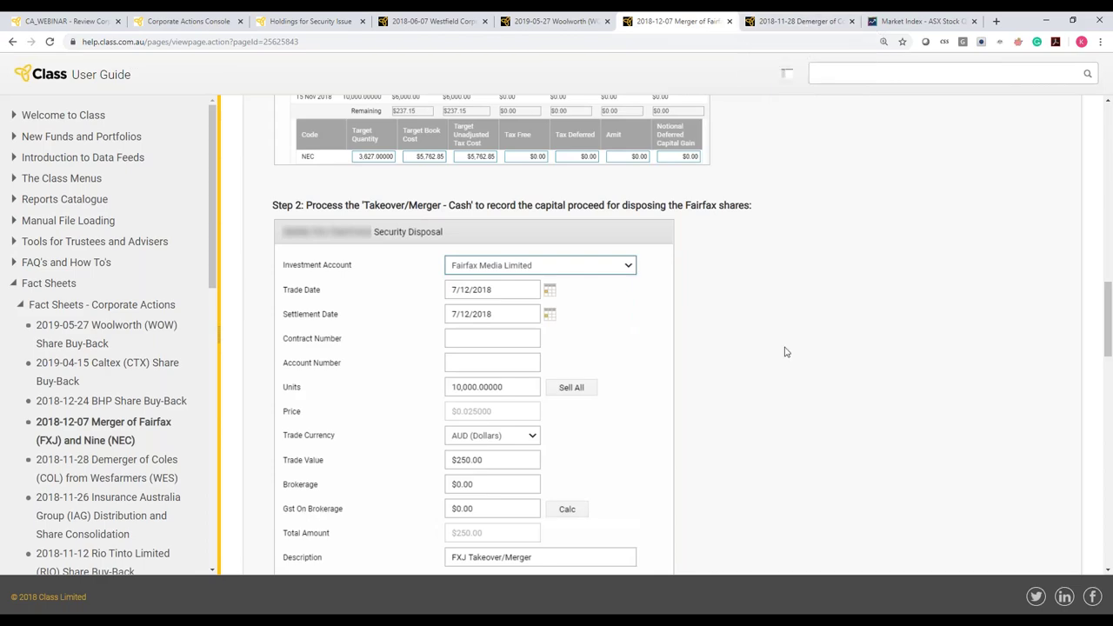
{"action": "scroll", "coordinate": [785, 349], "scroll_direction": "up", "scroll_amount": 3}
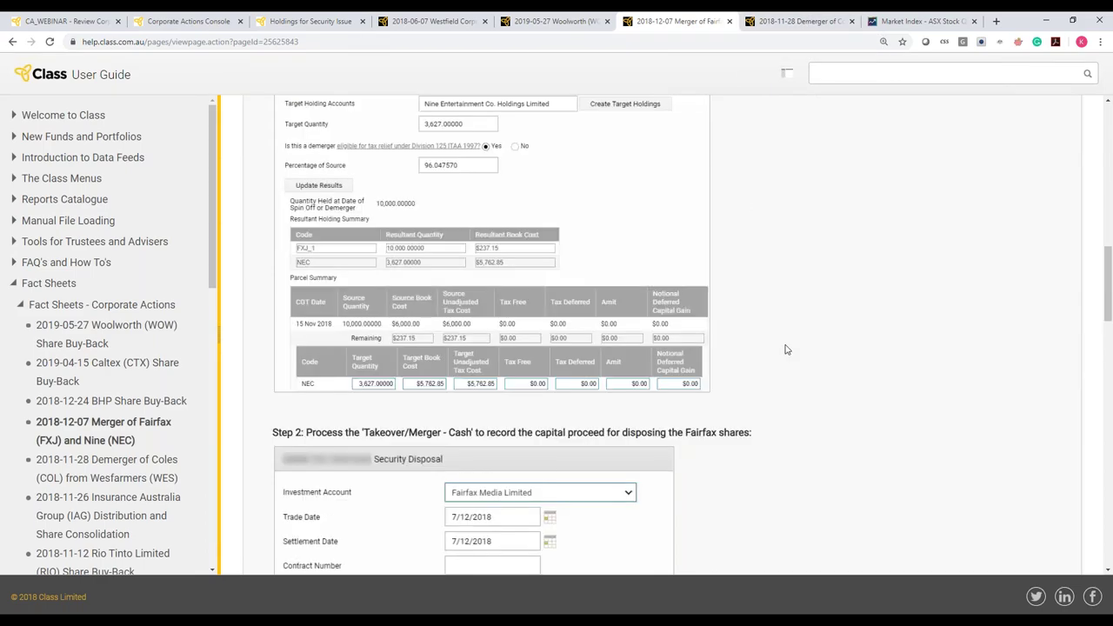
{"action": "scroll", "coordinate": [785, 349], "scroll_direction": "up", "scroll_amount": 3}
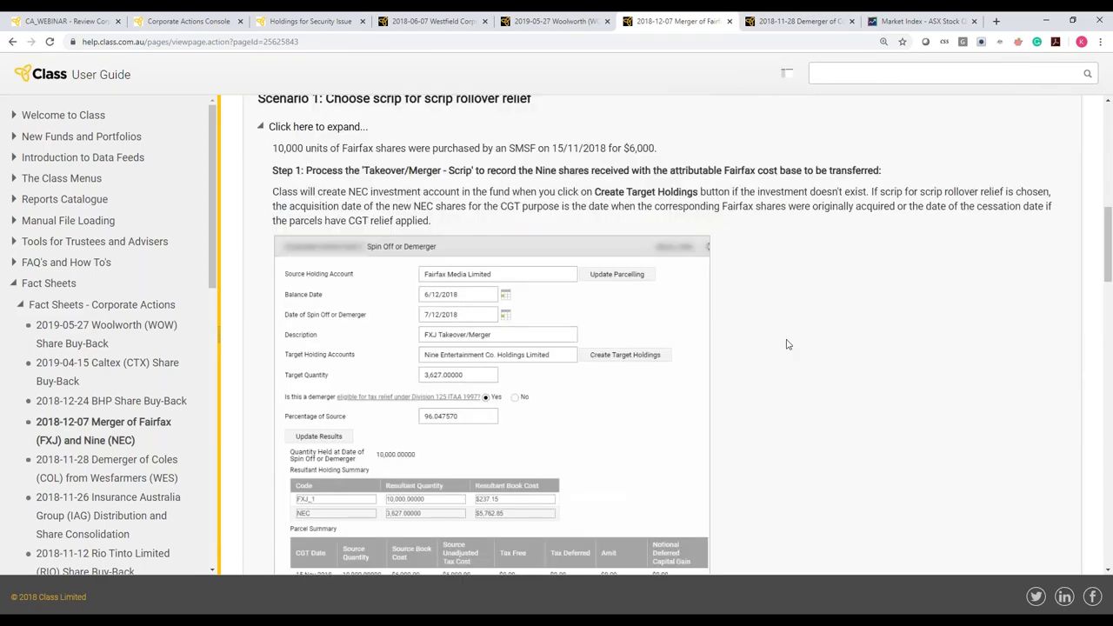
{"action": "scroll", "coordinate": [787, 345], "scroll_direction": "up", "scroll_amount": 6}
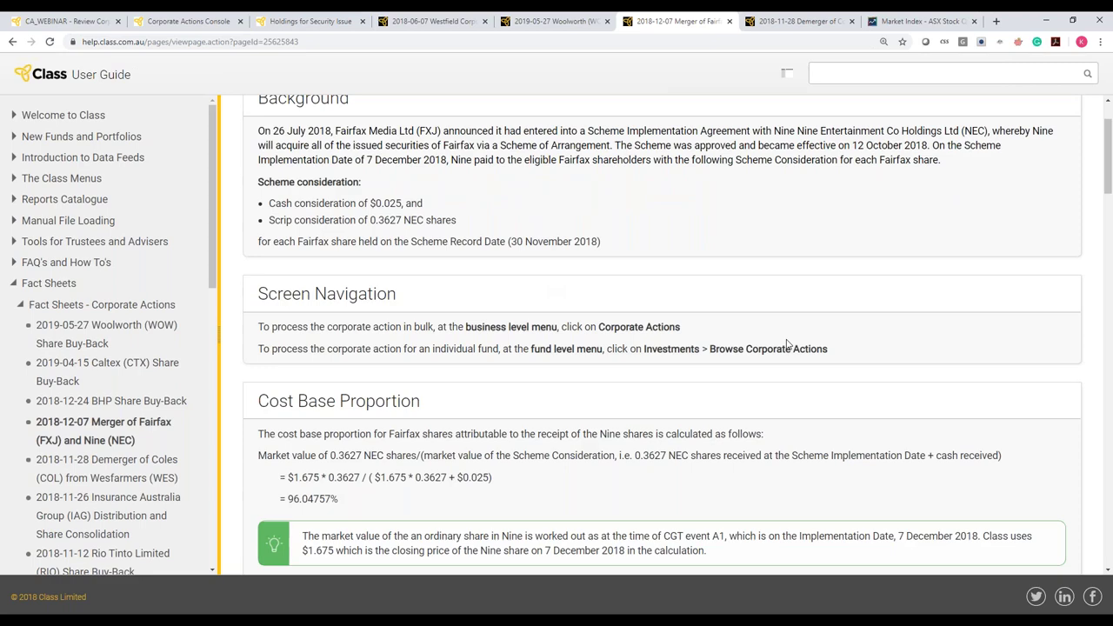
{"action": "scroll", "coordinate": [787, 344], "scroll_direction": "up", "scroll_amount": 1}
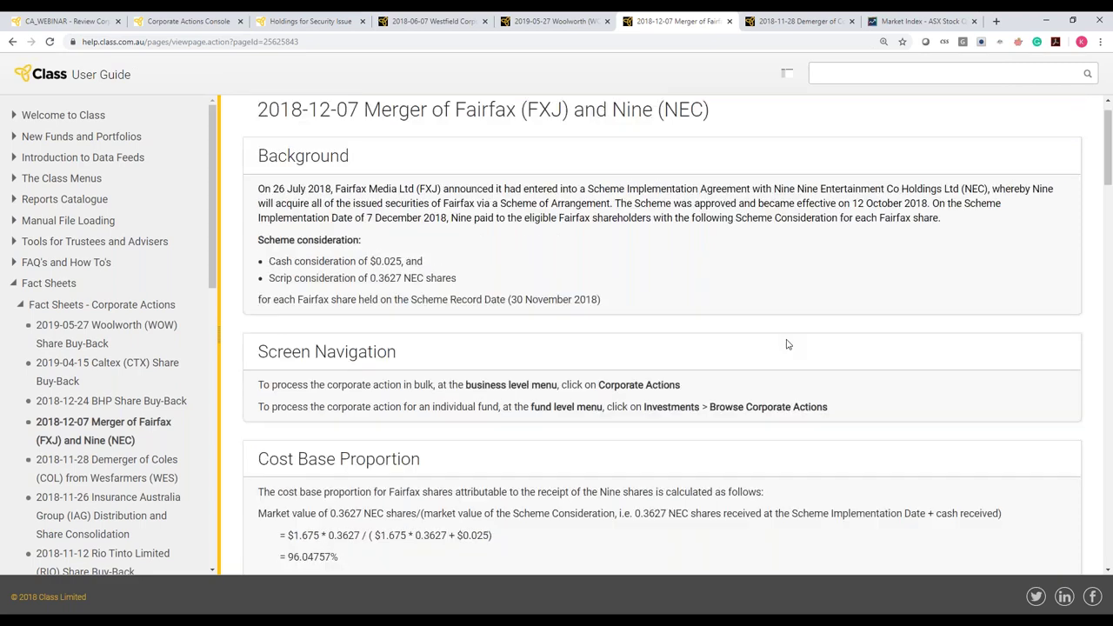
{"action": "scroll", "coordinate": [787, 344], "scroll_direction": "down", "scroll_amount": 1}
{"action": "scroll", "coordinate": [787, 344], "scroll_direction": "down", "scroll_amount": 3}
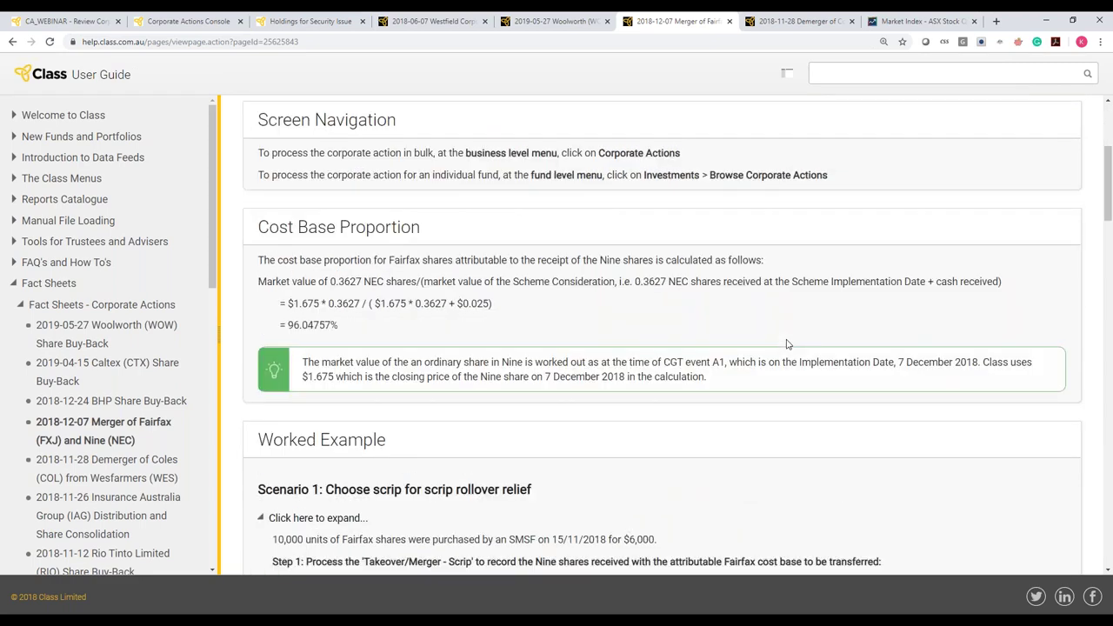
{"action": "scroll", "coordinate": [786, 345], "scroll_direction": "down", "scroll_amount": 3}
{"action": "scroll", "coordinate": [787, 345], "scroll_direction": "up", "scroll_amount": 1}
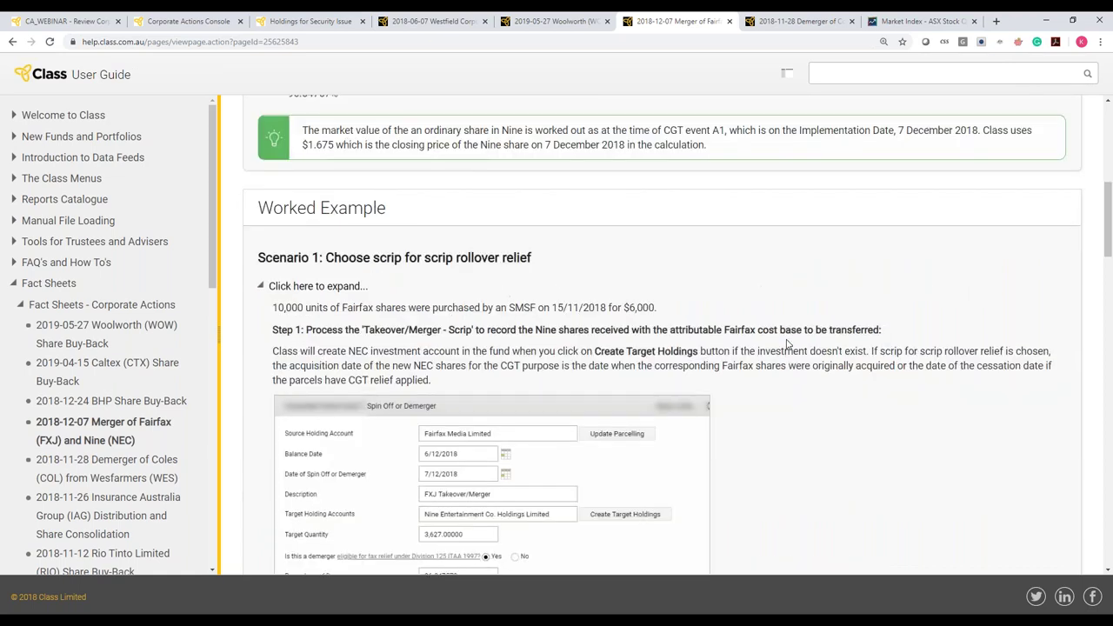
{"action": "scroll", "coordinate": [787, 344], "scroll_direction": "down", "scroll_amount": 4}
{"action": "scroll", "coordinate": [786, 344], "scroll_direction": "up", "scroll_amount": 2}
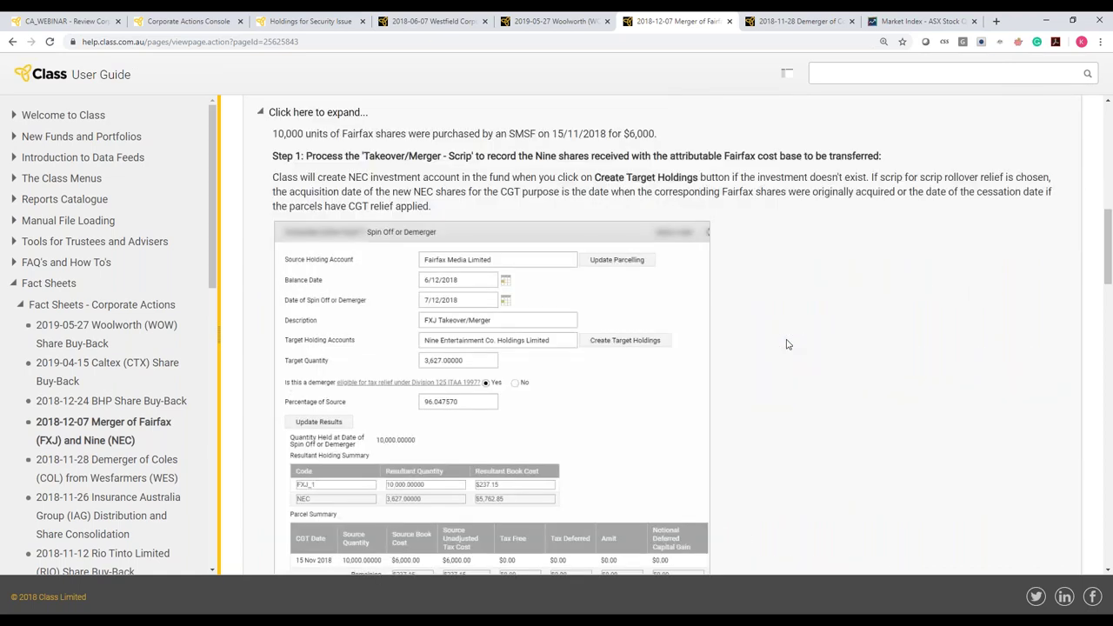
{"action": "scroll", "coordinate": [787, 344], "scroll_direction": "down", "scroll_amount": 10}
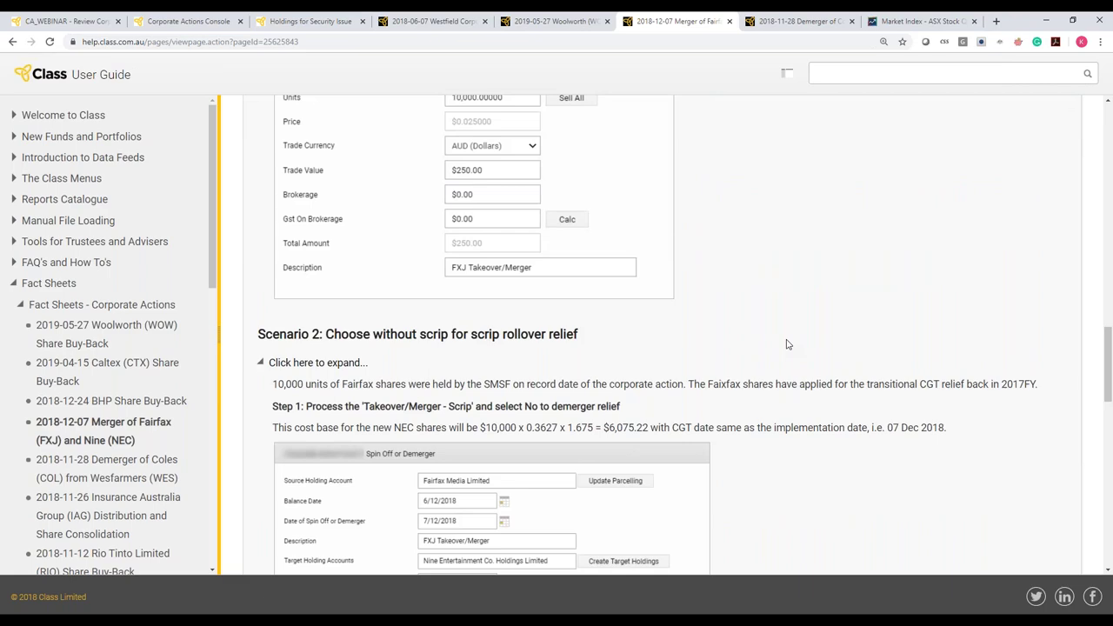
{"action": "scroll", "coordinate": [787, 344], "scroll_direction": "down", "scroll_amount": 12}
{"action": "scroll", "coordinate": [786, 344], "scroll_direction": "down", "scroll_amount": 1}
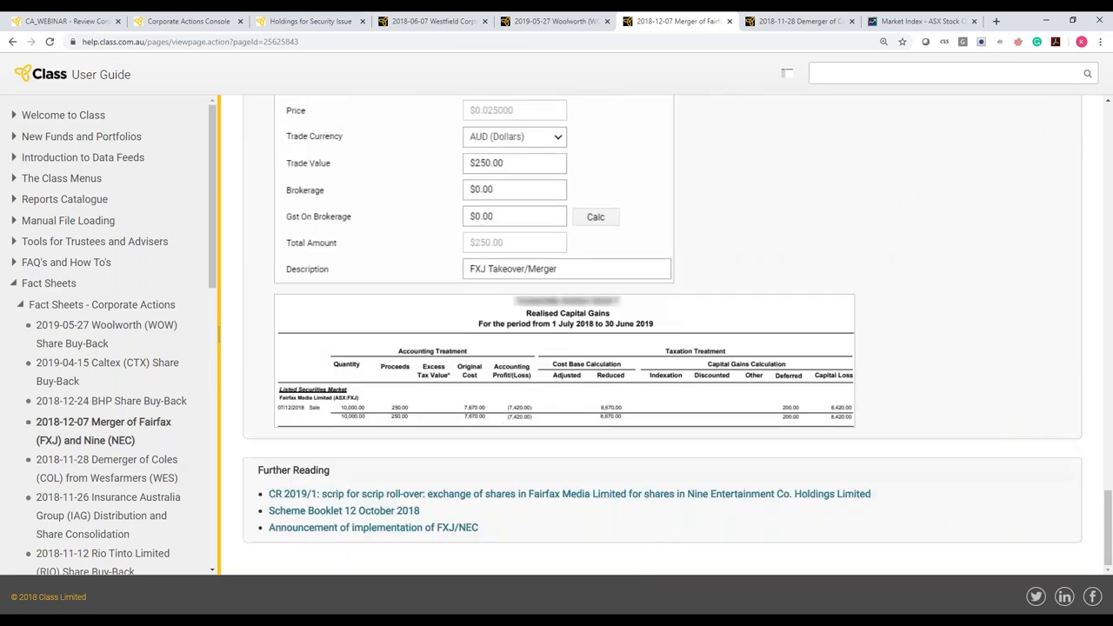
{"action": "scroll", "coordinate": [1105, 473], "scroll_direction": "up", "scroll_amount": 2}
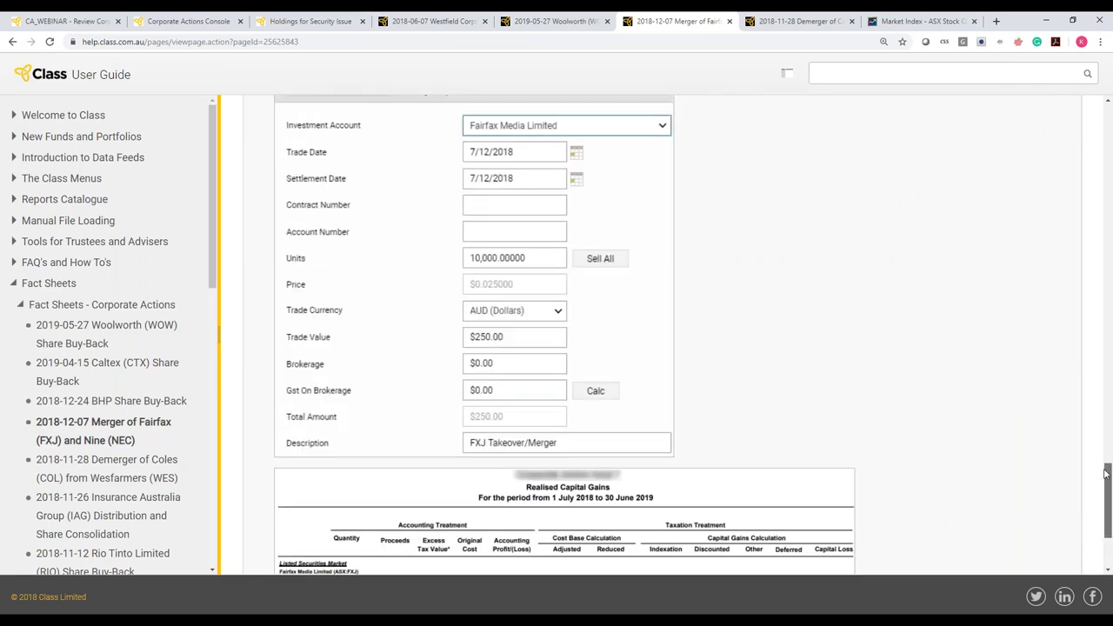
Find the fact sheet's Step 2 'Takeover/Merger - Cash' Security Disposal example
{"action": "left_click_drag", "start_coordinate": [1106, 474], "coordinate": [1075, 232]}
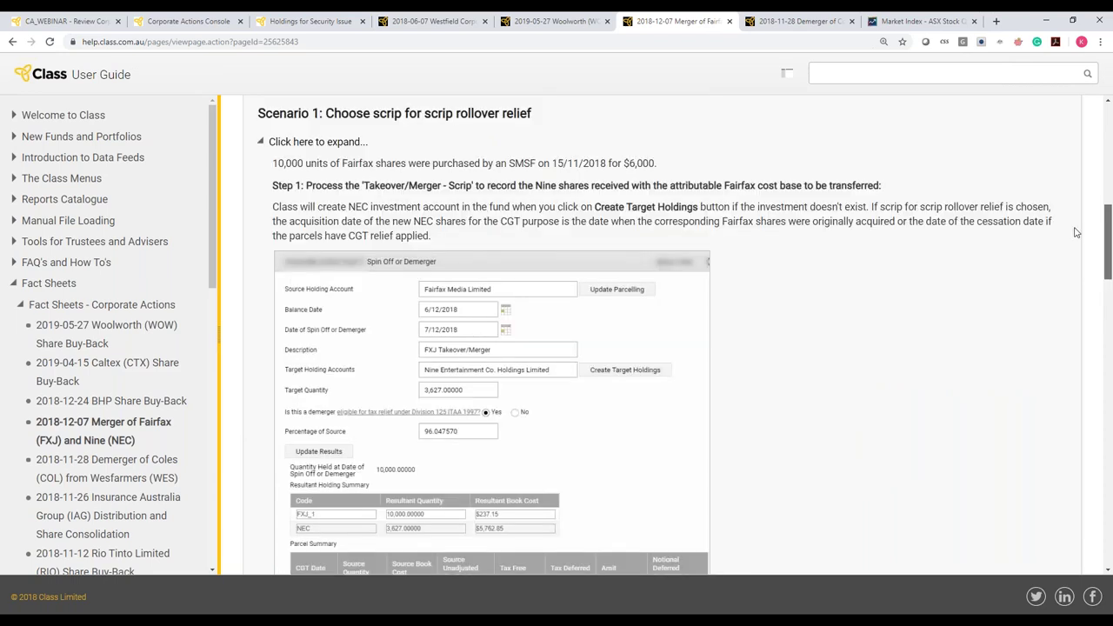
{"action": "scroll", "coordinate": [1077, 228], "scroll_direction": "up", "scroll_amount": 1}
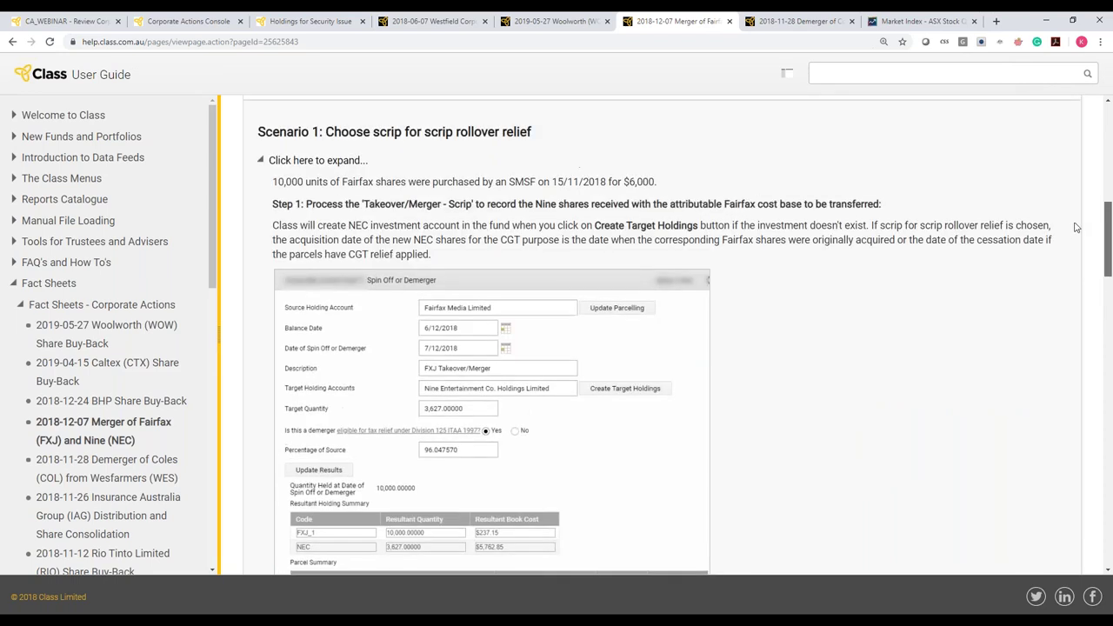
{"action": "scroll", "coordinate": [1074, 225], "scroll_direction": "up", "scroll_amount": 1}
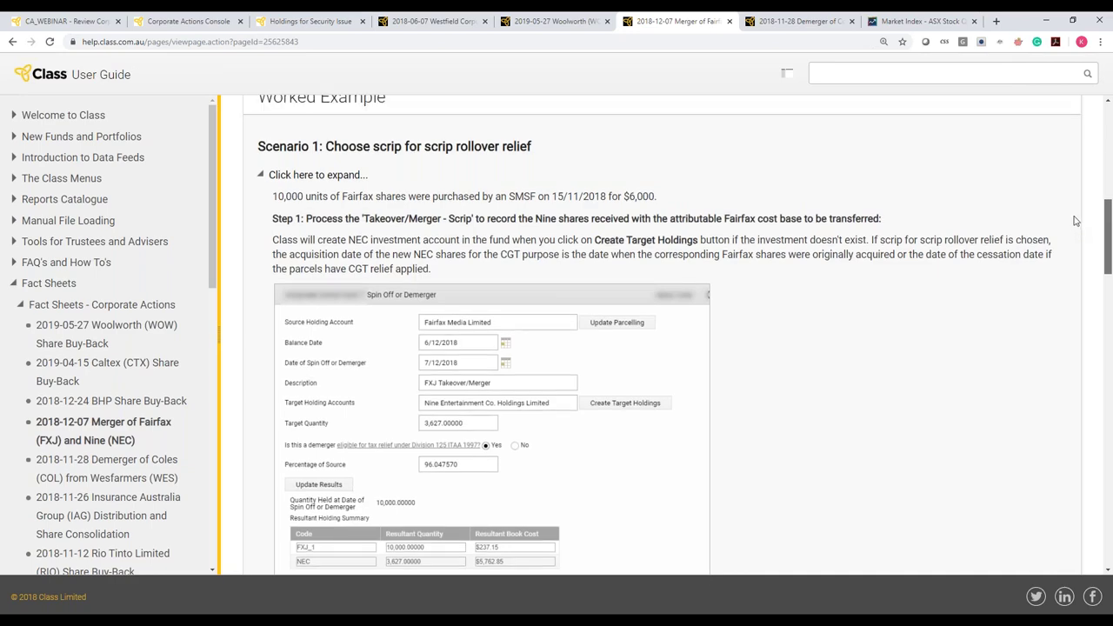
{"action": "scroll", "coordinate": [1074, 221], "scroll_direction": "up", "scroll_amount": 3}
{"action": "scroll", "coordinate": [1072, 198], "scroll_direction": "up", "scroll_amount": 1}
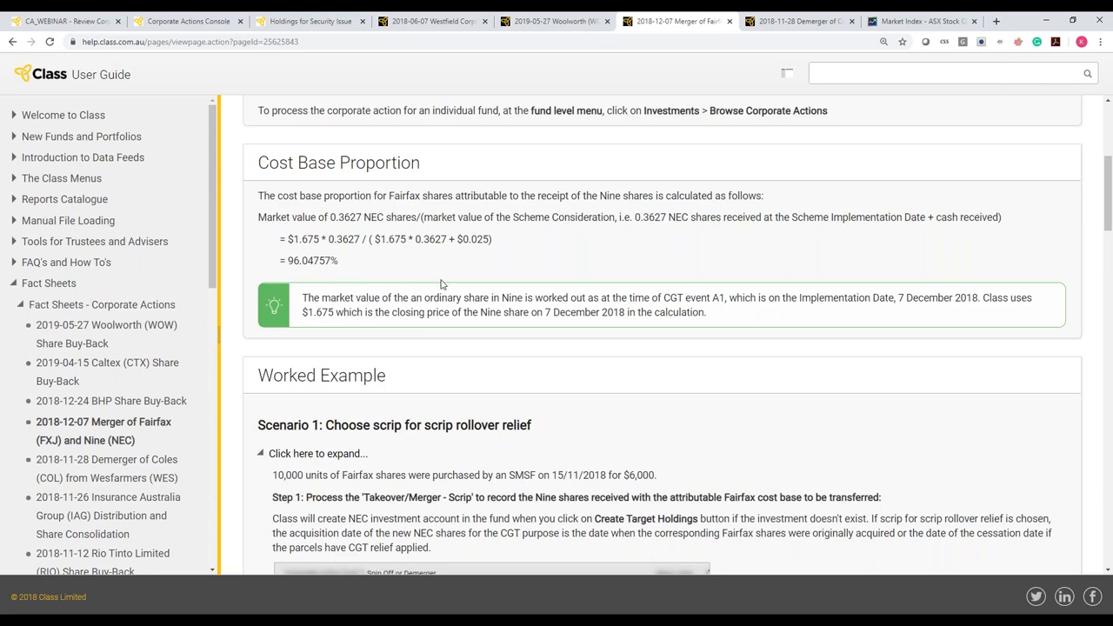
{"action": "scroll", "coordinate": [440, 284], "scroll_direction": "down", "scroll_amount": 1}
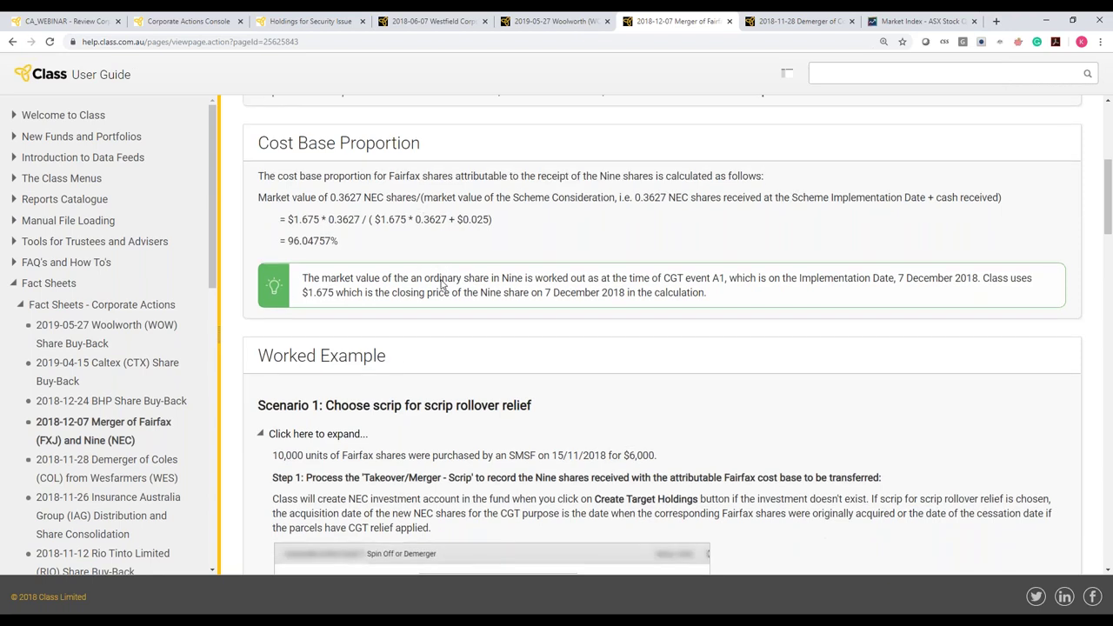
{"action": "scroll", "coordinate": [441, 283], "scroll_direction": "down", "scroll_amount": 2}
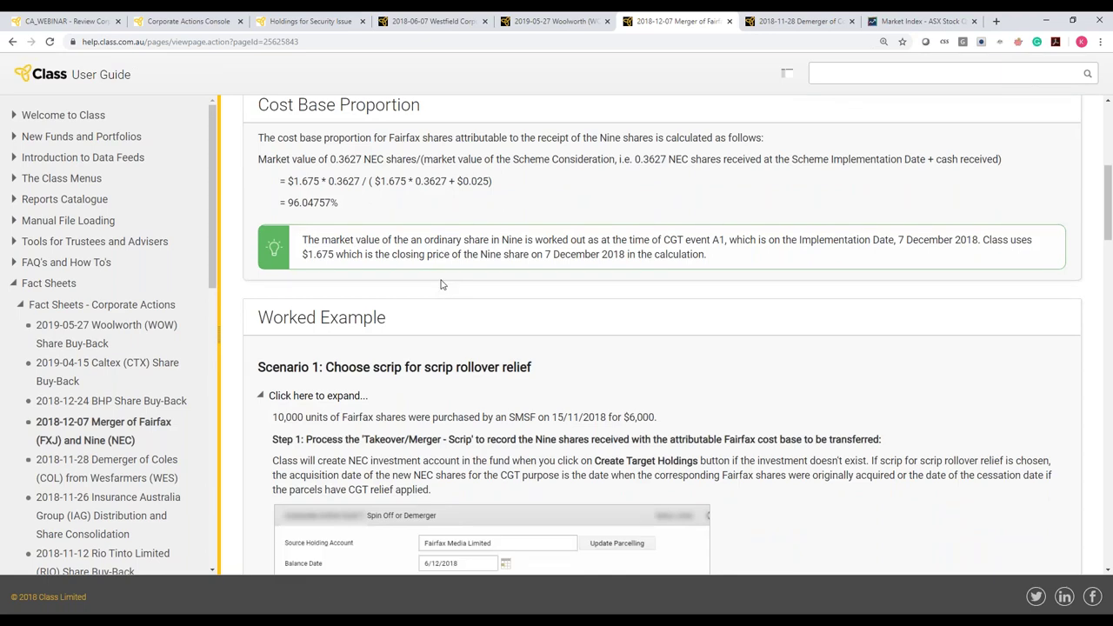
{"action": "scroll", "coordinate": [441, 283], "scroll_direction": "down", "scroll_amount": 1}
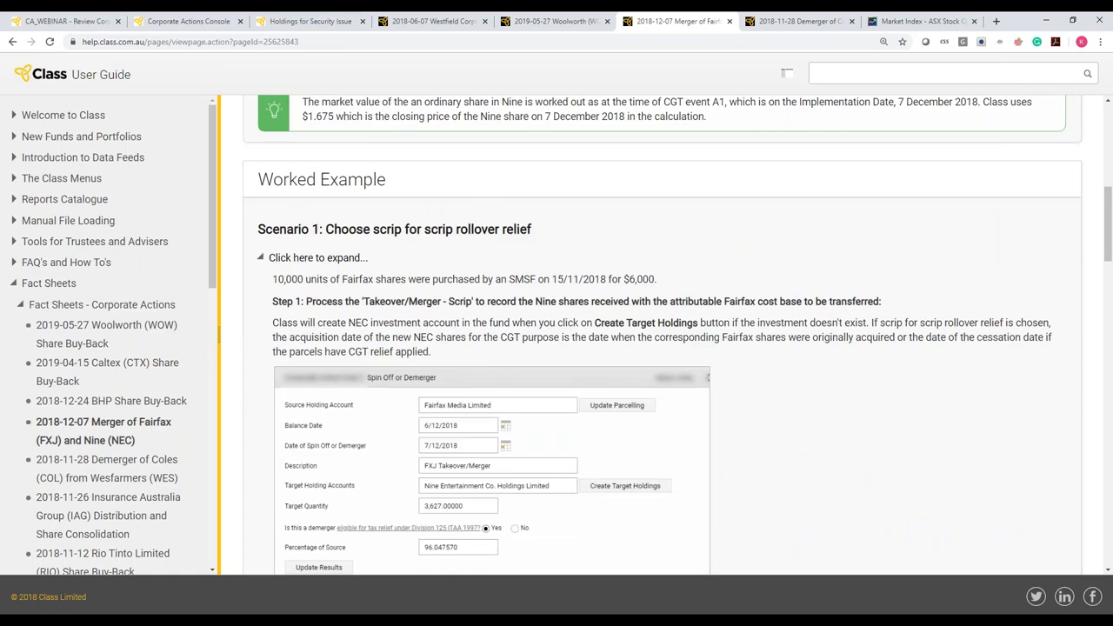
{"action": "scroll", "coordinate": [392, 67], "scroll_direction": "down", "scroll_amount": 5}
{"action": "scroll", "coordinate": [700, 426], "scroll_direction": "down", "scroll_amount": 5}
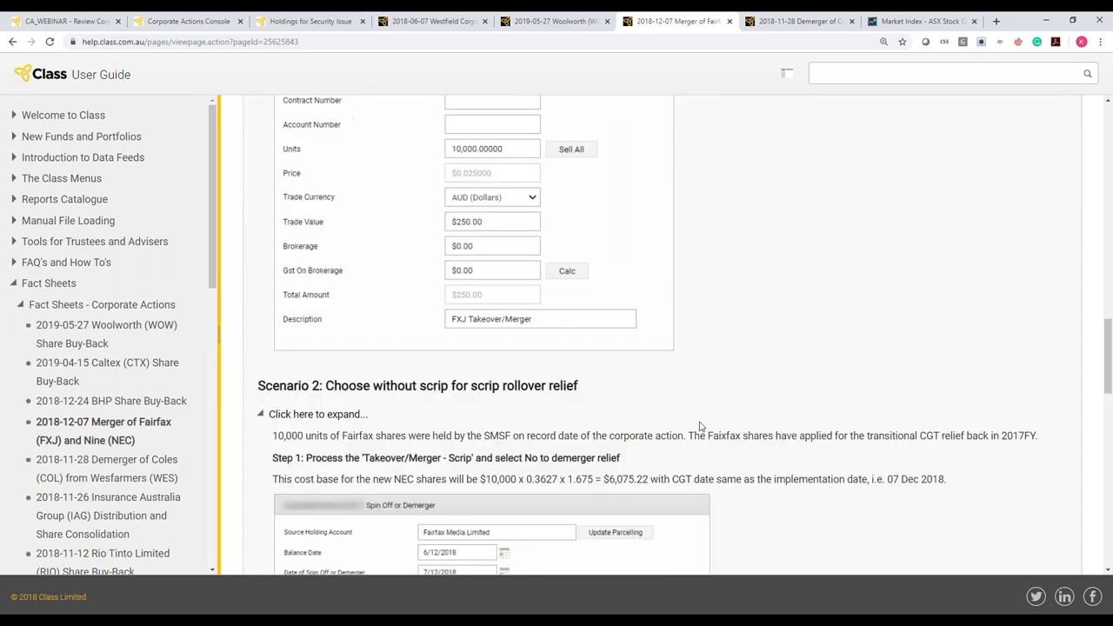
{"action": "scroll", "coordinate": [701, 426], "scroll_direction": "up", "scroll_amount": 3}
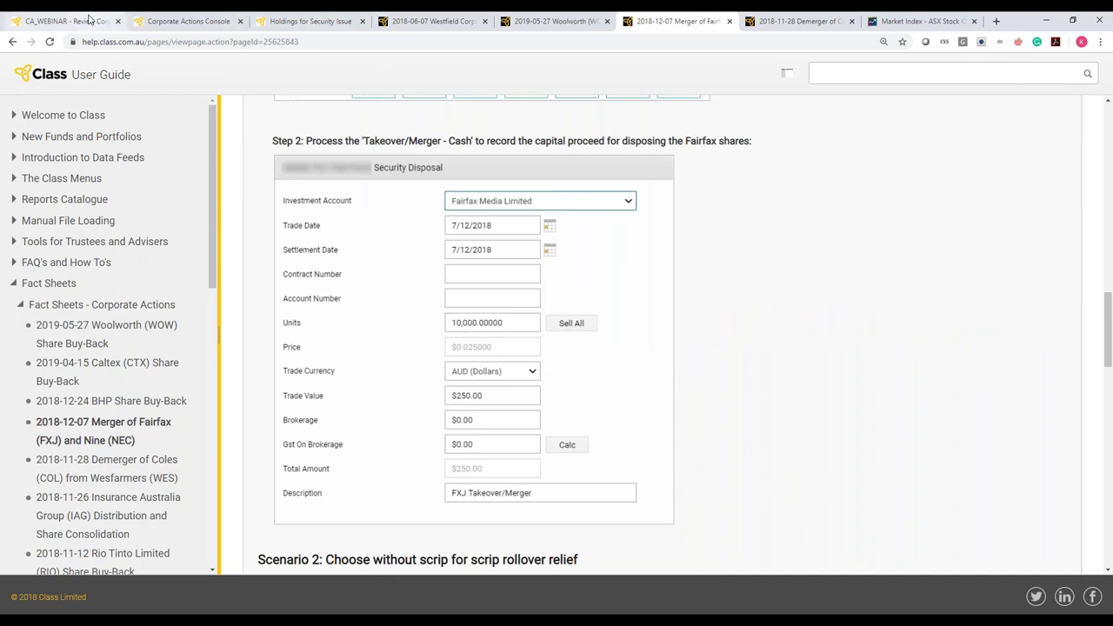
Reload the fund's Review Corporate Actions list, then view and close the processed FXJ Takeover/Merger - Cash event
{"action": "left_click", "coordinate": [88, 19]}
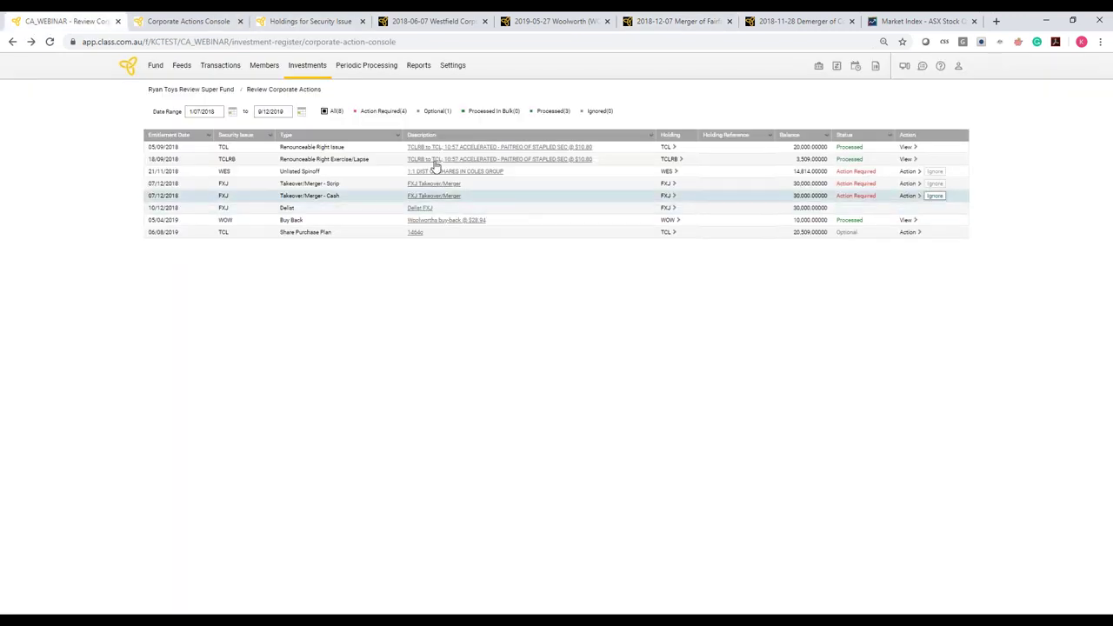
{"action": "left_click", "coordinate": [50, 41]}
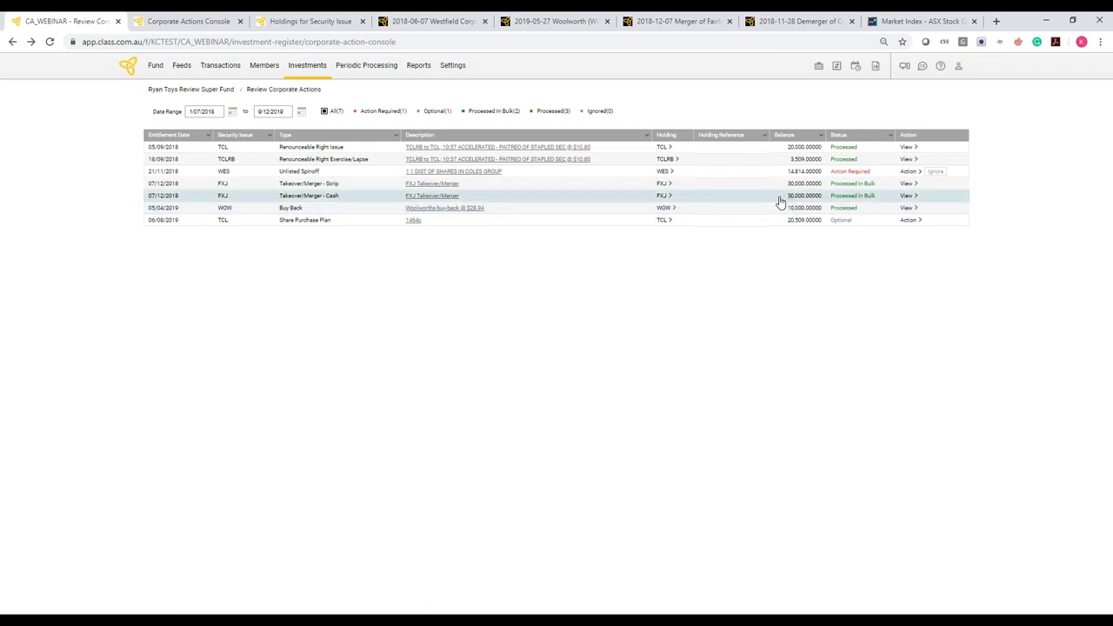
{"action": "left_click", "coordinate": [907, 195]}
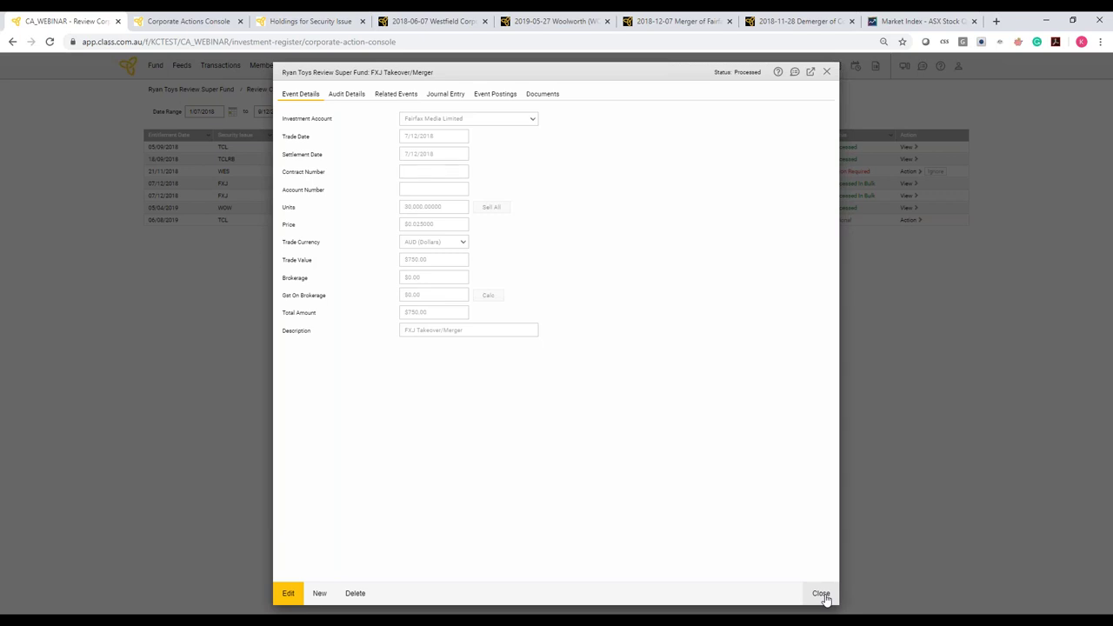
{"action": "left_click", "coordinate": [821, 594]}
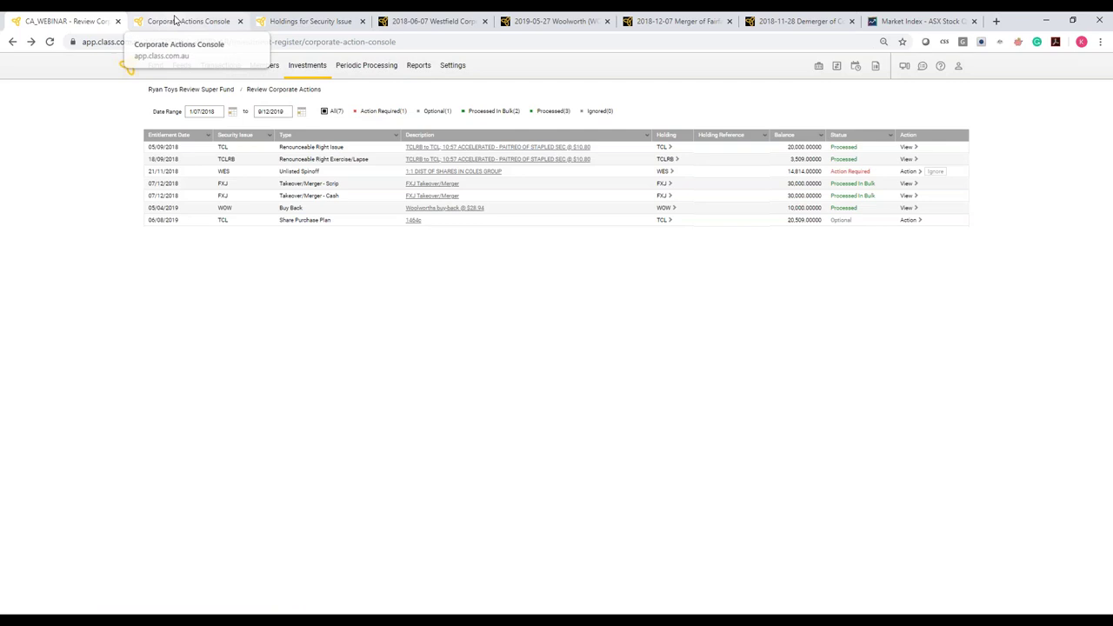
Leave the FXJ Takeover/Merger - Cash announcement for the console's full announcements list
{"action": "left_click", "coordinate": [175, 19]}
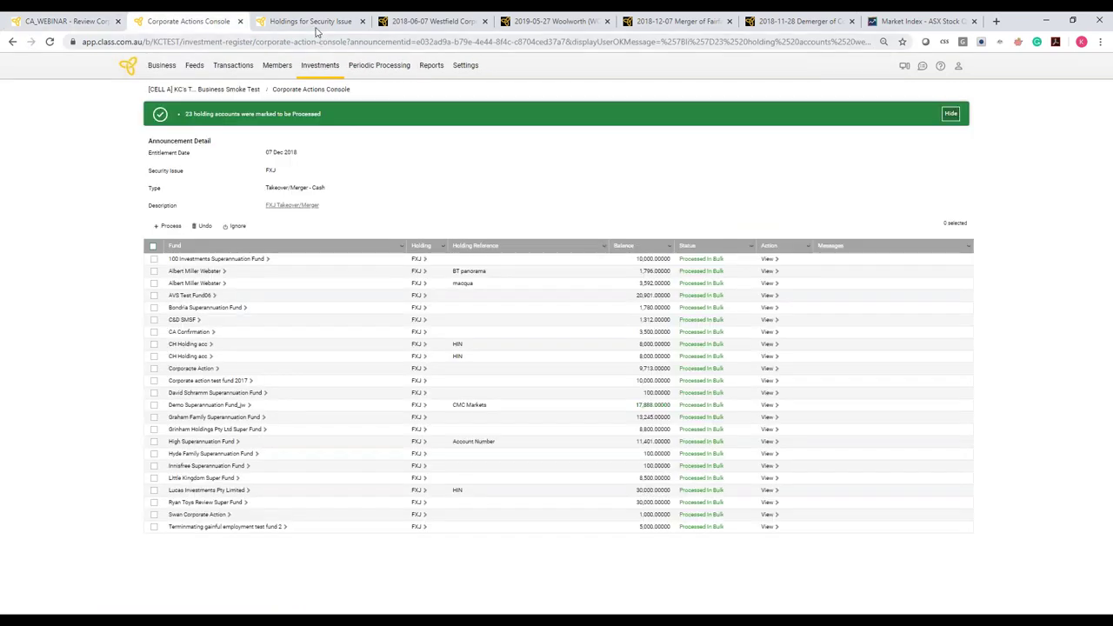
{"action": "left_click", "coordinate": [293, 19]}
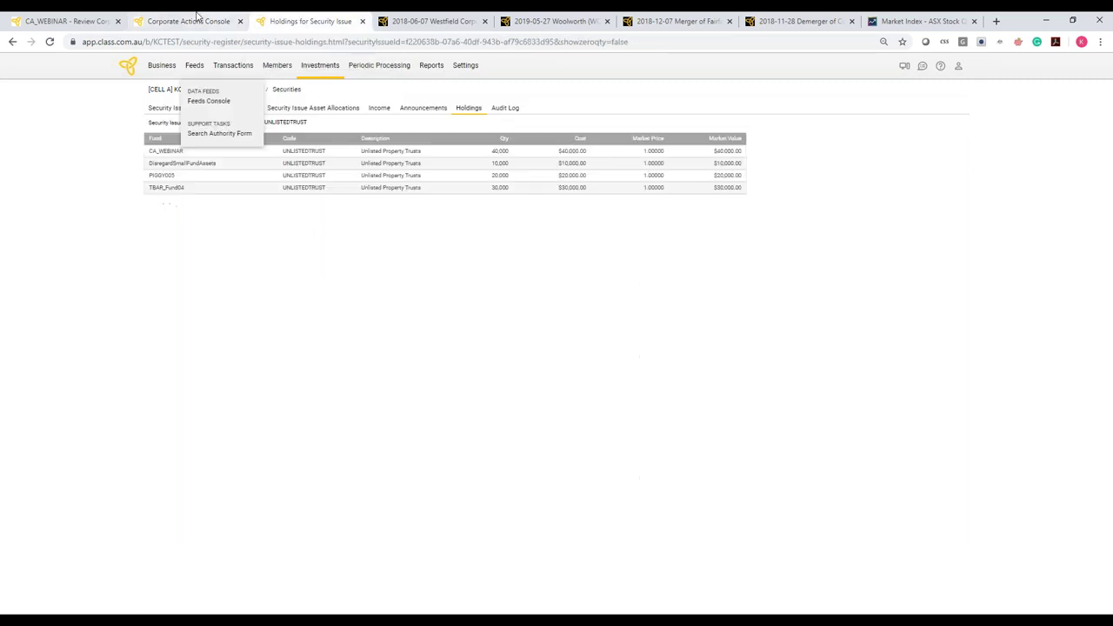
{"action": "left_click", "coordinate": [197, 17]}
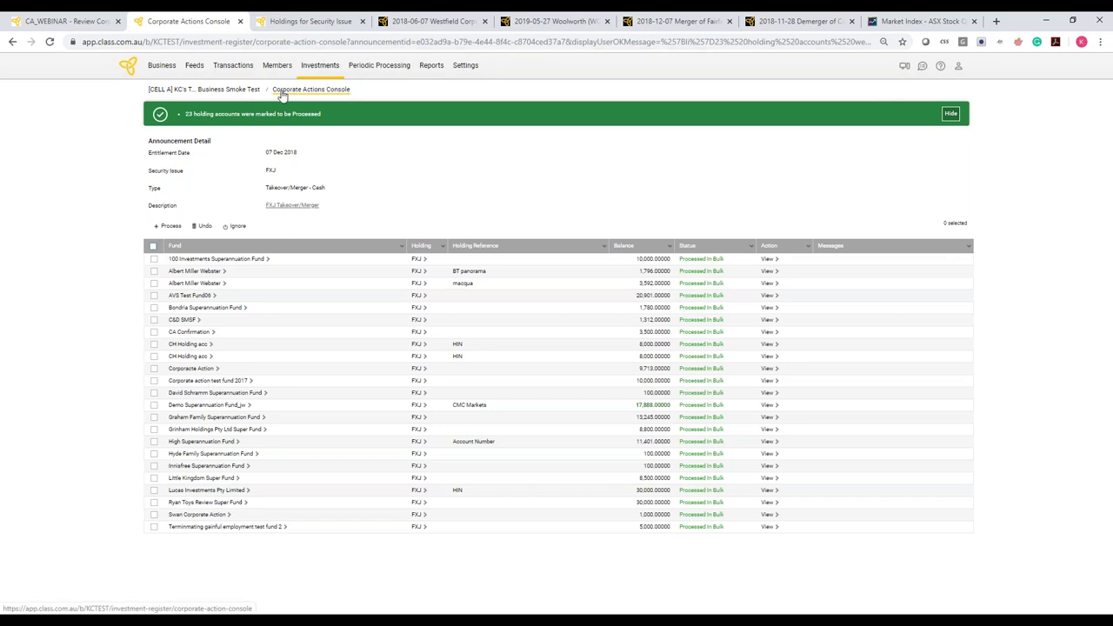
{"action": "left_click", "coordinate": [282, 91]}
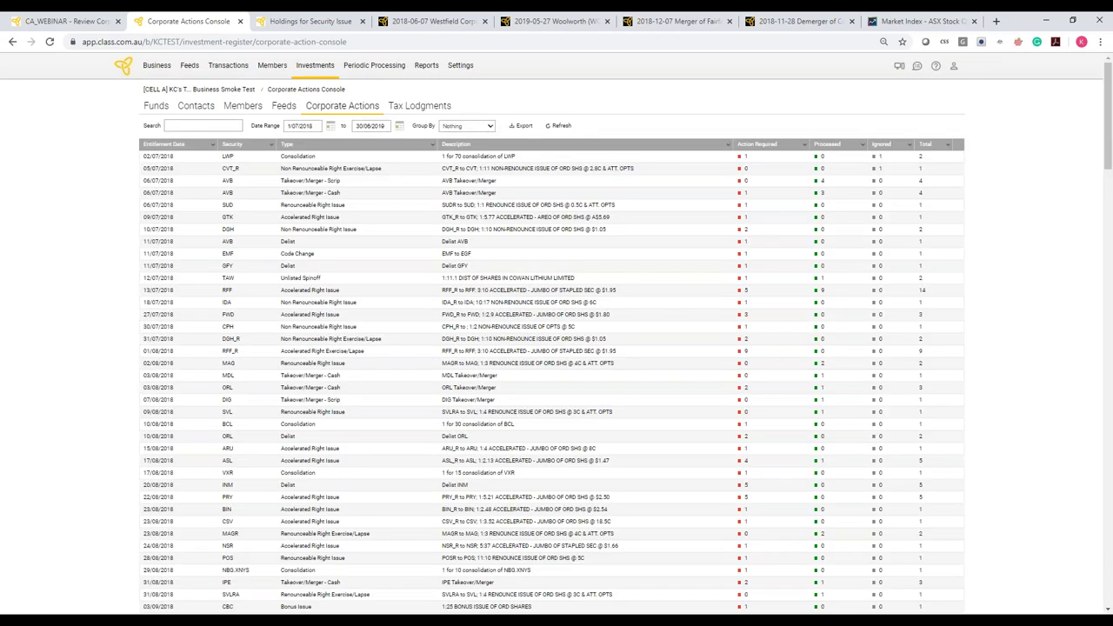
Search for WES and open the announcement details of the 21/11/2018 WES Unlisted Spinoff
{"action": "left_click", "coordinate": [202, 125]}
{"action": "type", "text": "WES"}
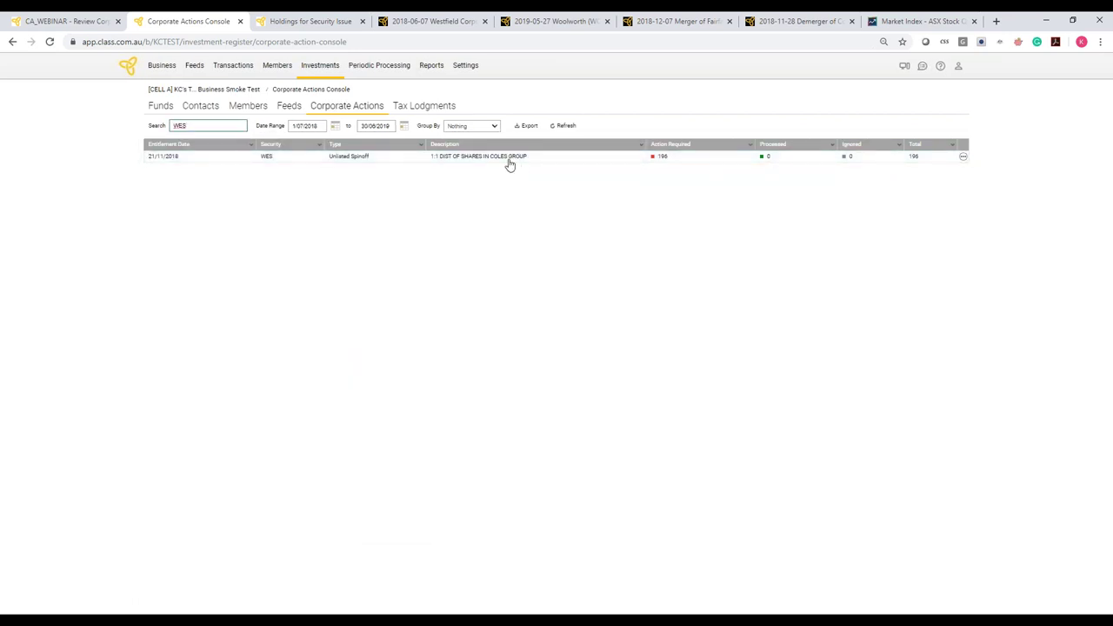
{"action": "left_click", "coordinate": [964, 157]}
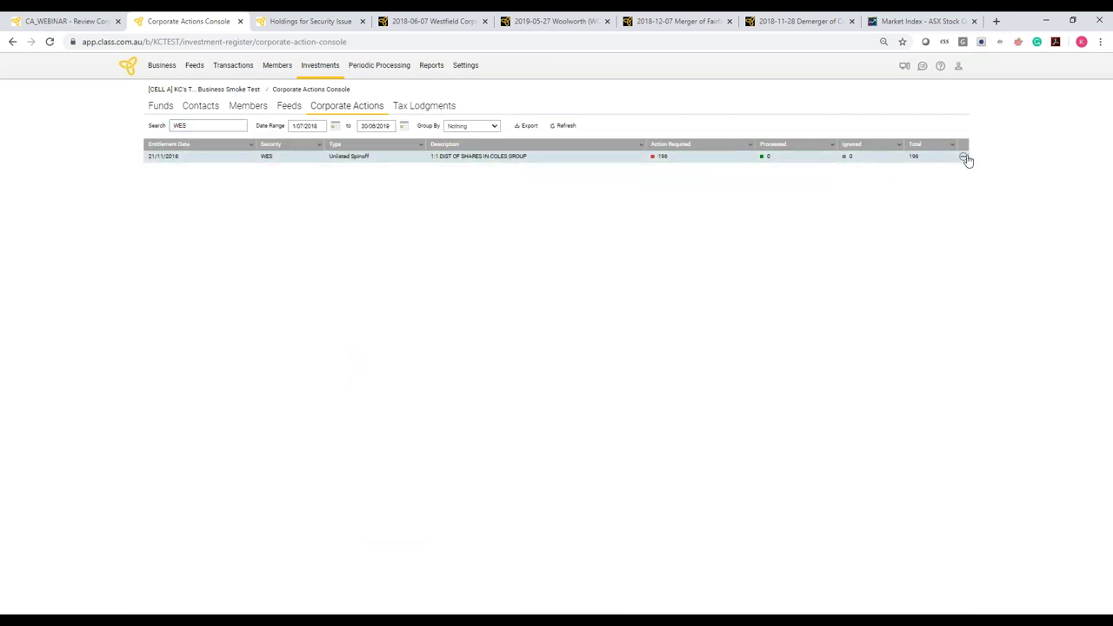
{"action": "left_click", "coordinate": [811, 159]}
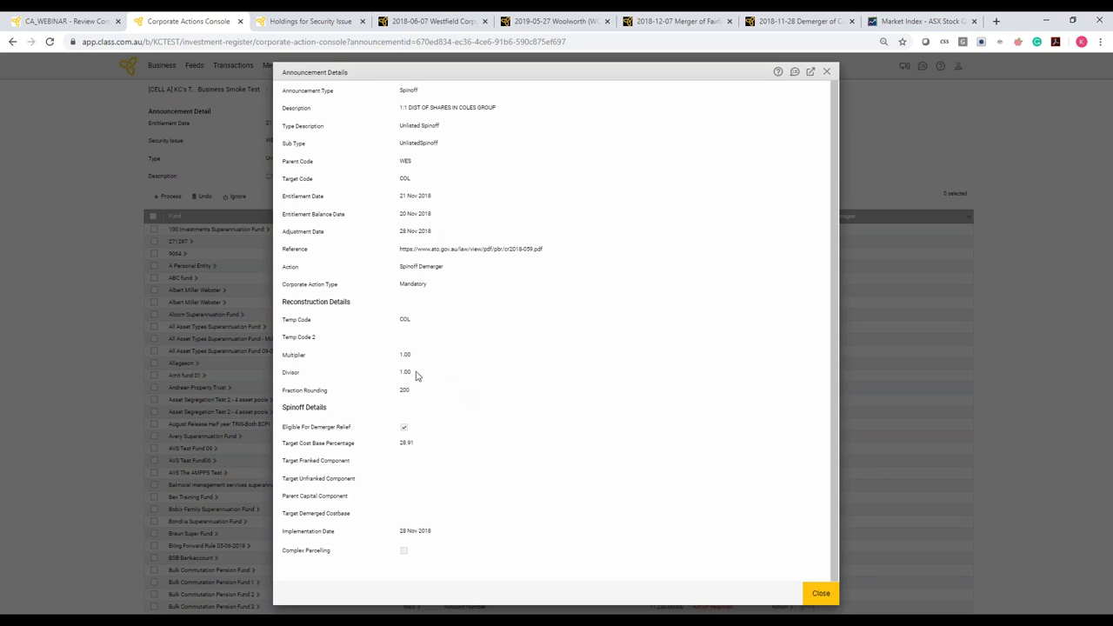
Scroll down the WES–Coles spinoff details to the 1.00 multiplier, divisor and 28 Nov 2018 implementation
{"action": "scroll", "coordinate": [416, 375], "scroll_direction": "down", "scroll_amount": 1}
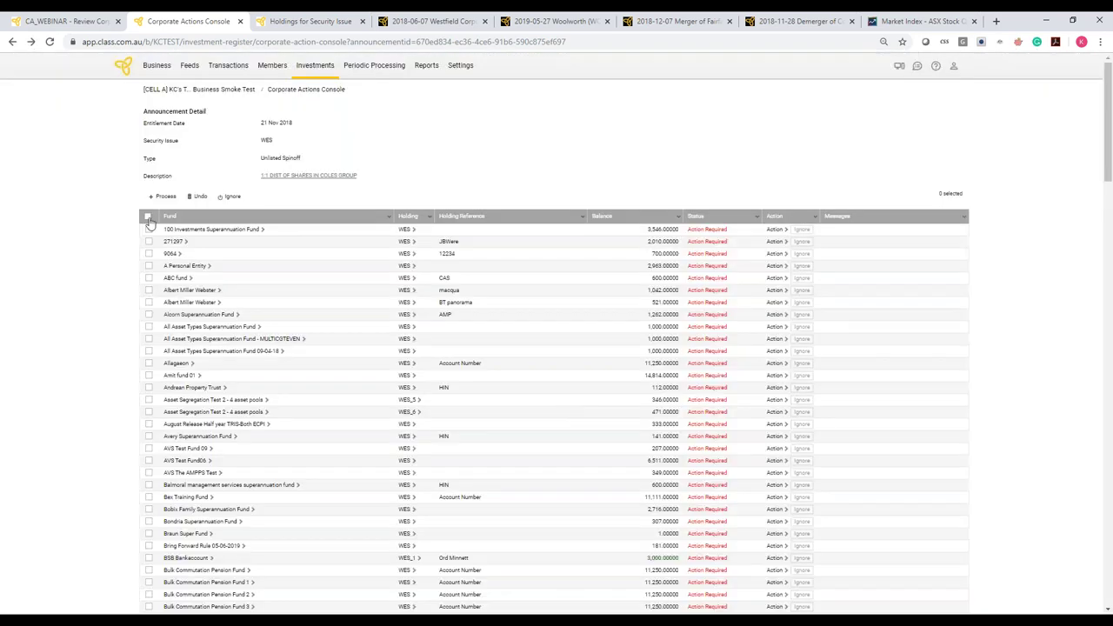
{"action": "left_click", "coordinate": [148, 217]}
{"action": "left_click", "coordinate": [165, 197]}
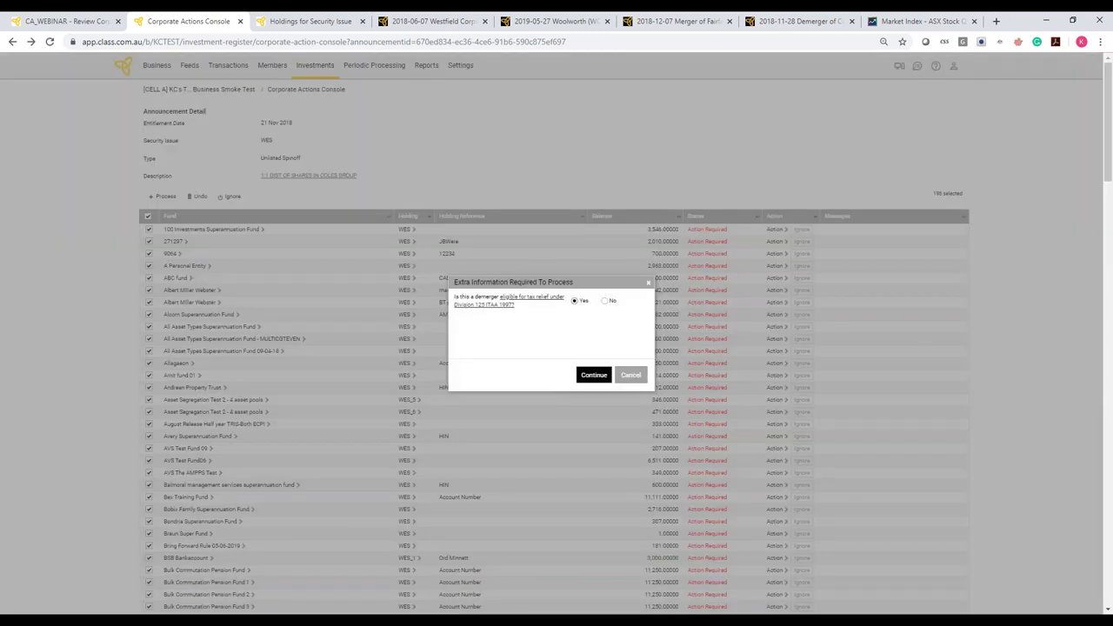
{"action": "key", "text": "Return"}
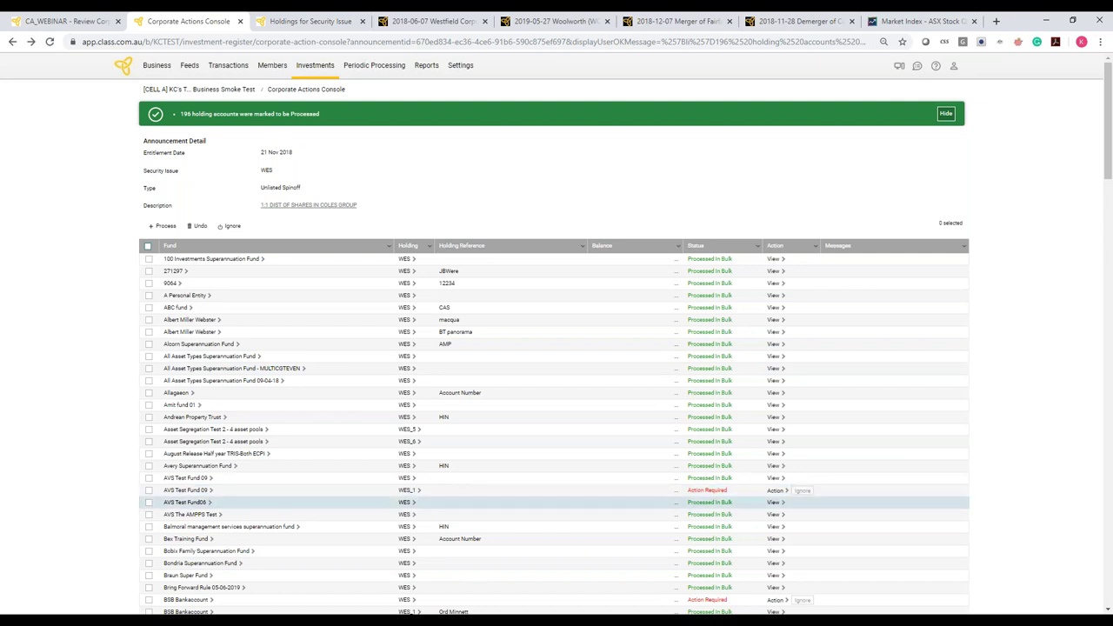
{"action": "scroll", "coordinate": [552, 333], "scroll_direction": "down", "scroll_amount": 1}
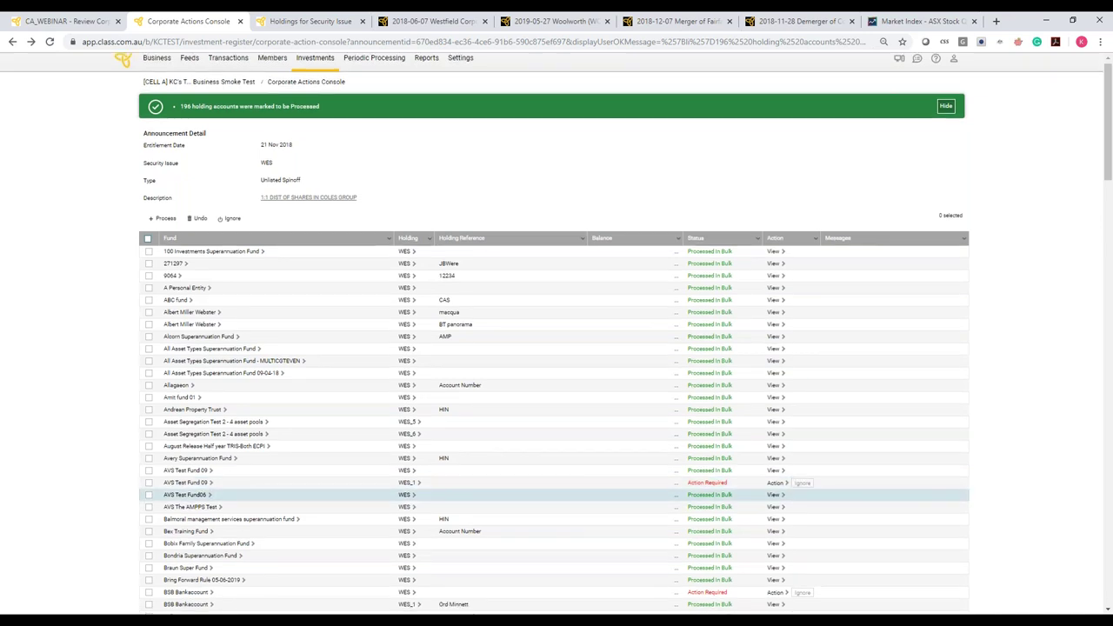
{"action": "scroll", "coordinate": [552, 347], "scroll_direction": "down", "scroll_amount": 3}
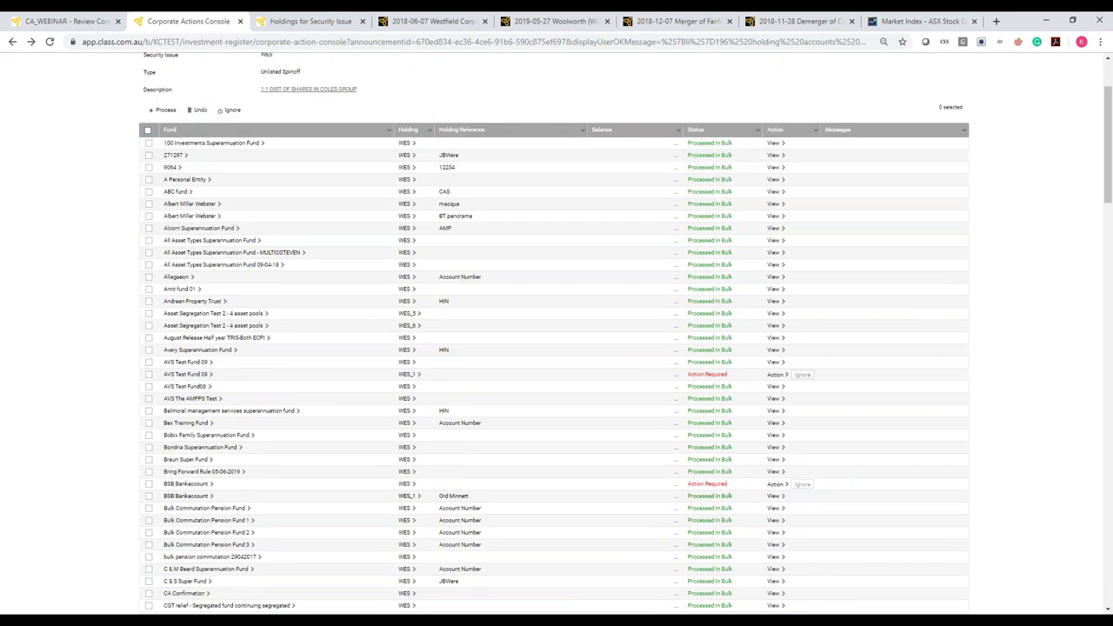
{"action": "scroll", "coordinate": [552, 347], "scroll_direction": "down", "scroll_amount": 4}
{"action": "scroll", "coordinate": [829, 481], "scroll_direction": "down", "scroll_amount": 20}
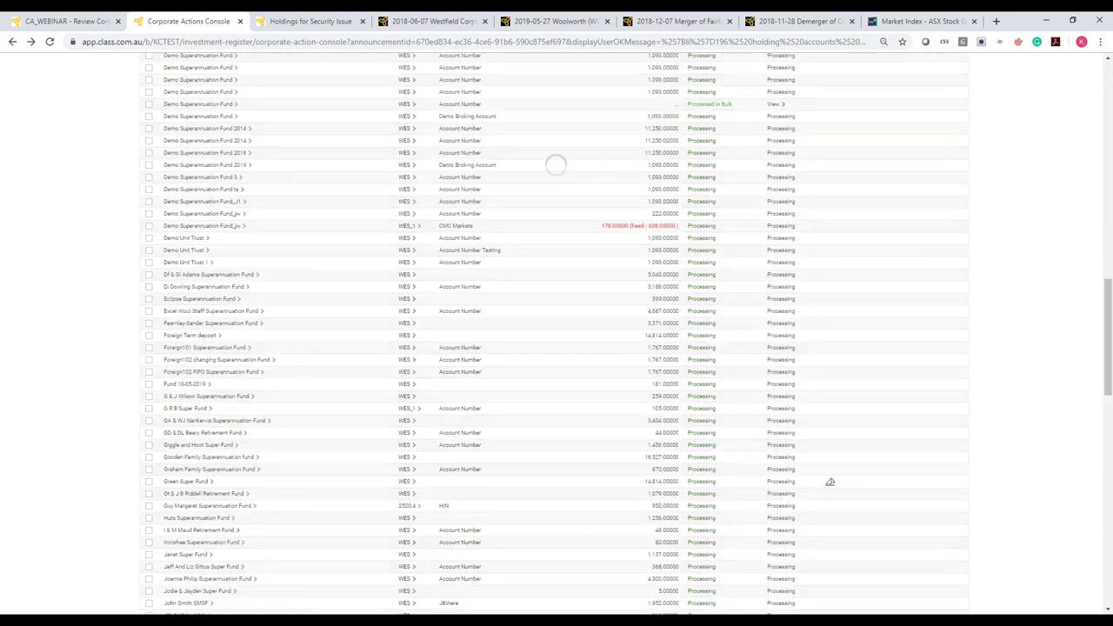
{"action": "scroll", "coordinate": [880, 486], "scroll_direction": "up", "scroll_amount": 10}
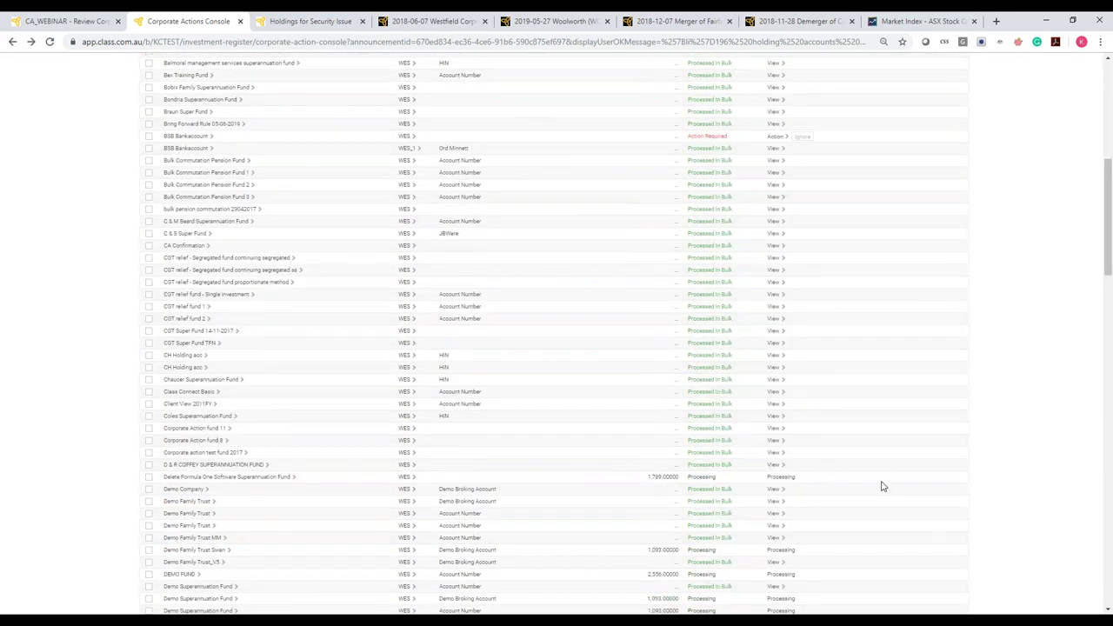
{"action": "scroll", "coordinate": [880, 486], "scroll_direction": "up", "scroll_amount": 10}
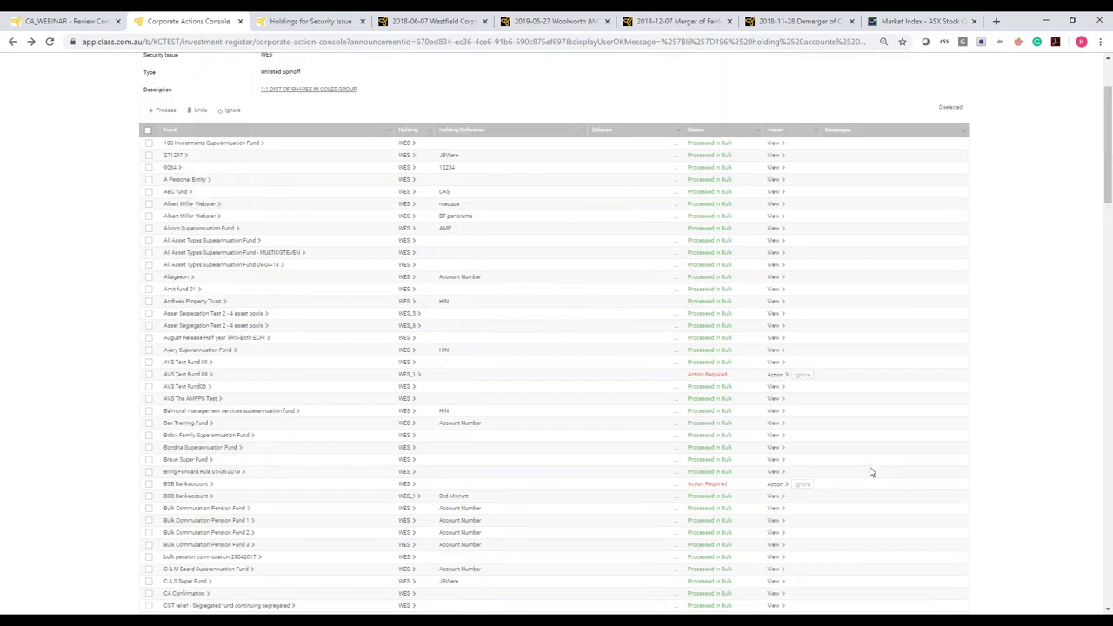
{"action": "left_click", "coordinate": [50, 41]}
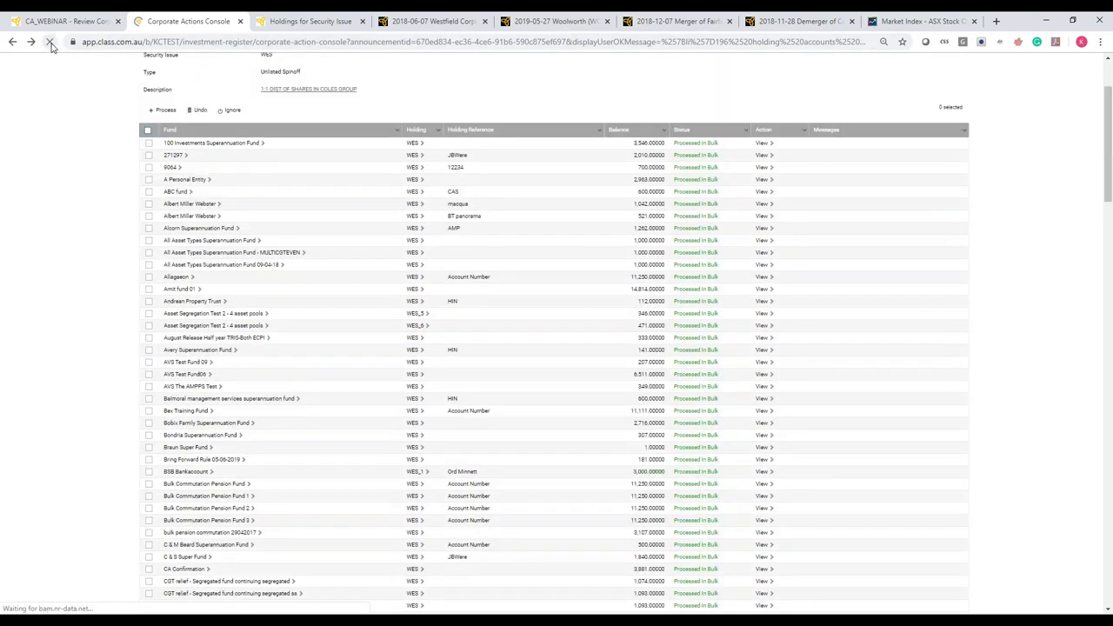
{"action": "left_click", "coordinate": [50, 42]}
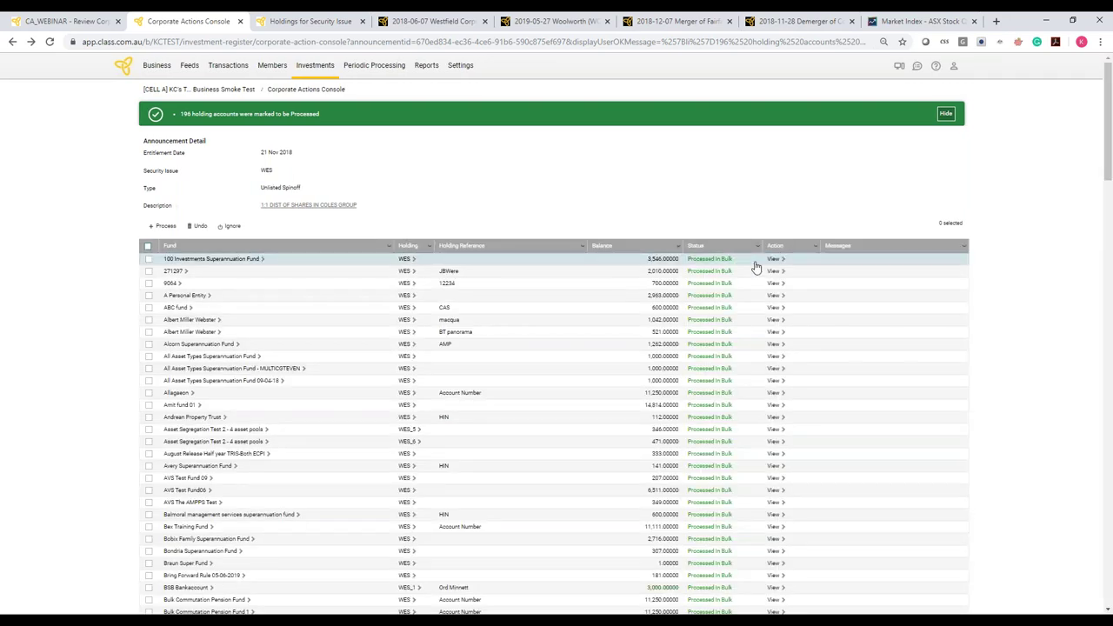
{"action": "scroll", "coordinate": [755, 267], "scroll_direction": "down", "scroll_amount": 1}
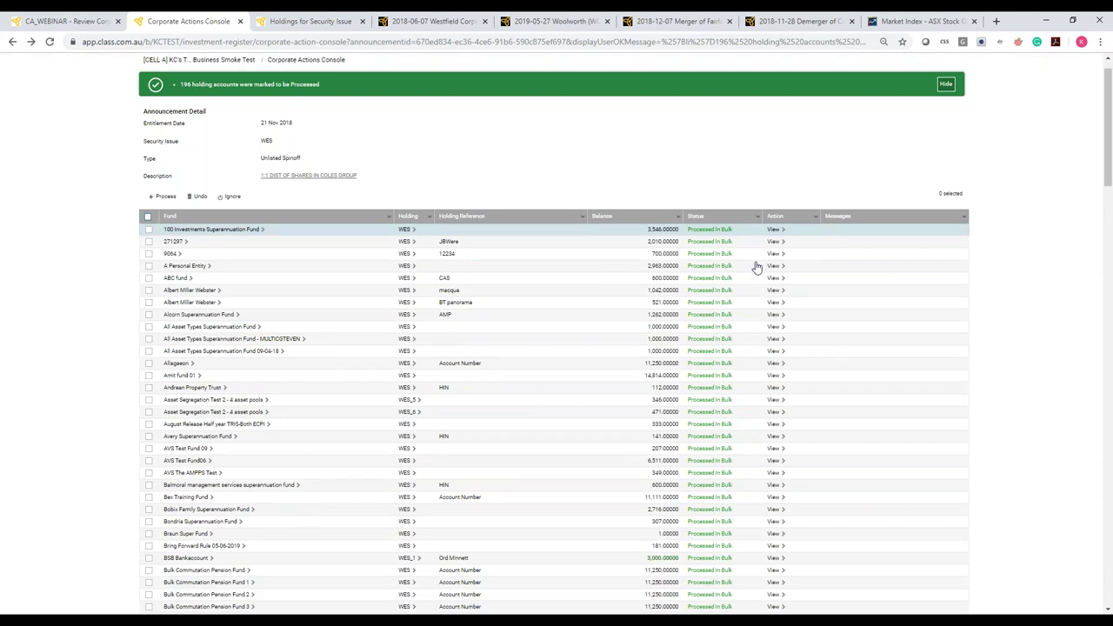
{"action": "scroll", "coordinate": [755, 267], "scroll_direction": "down", "scroll_amount": 5}
{"action": "scroll", "coordinate": [588, 299], "scroll_direction": "down", "scroll_amount": 6}
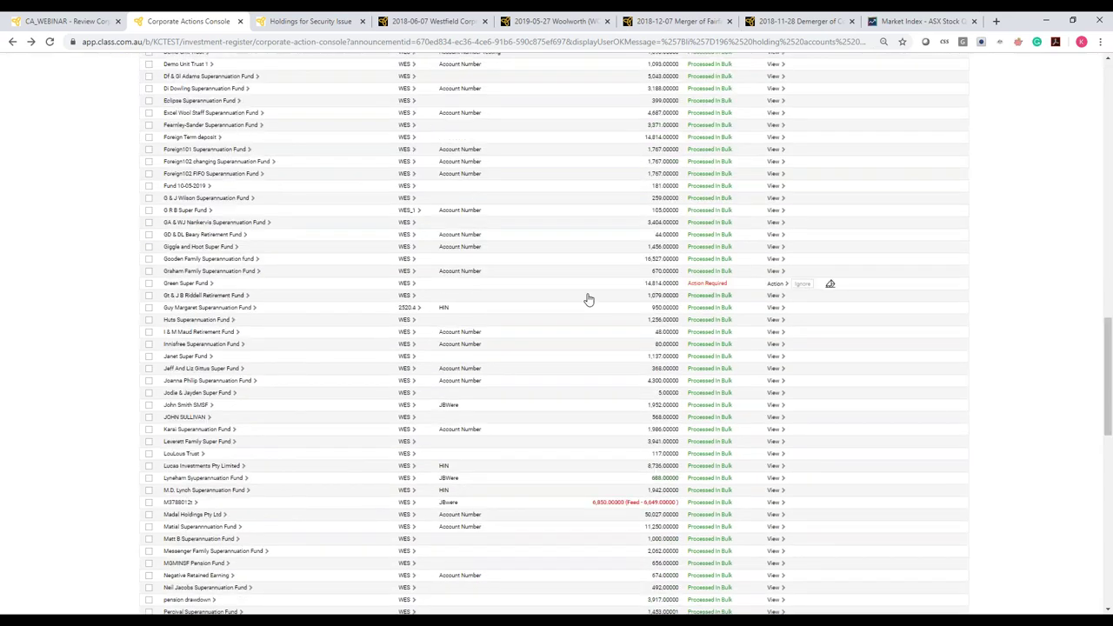
{"action": "mouse_move", "coordinate": [831, 287]}
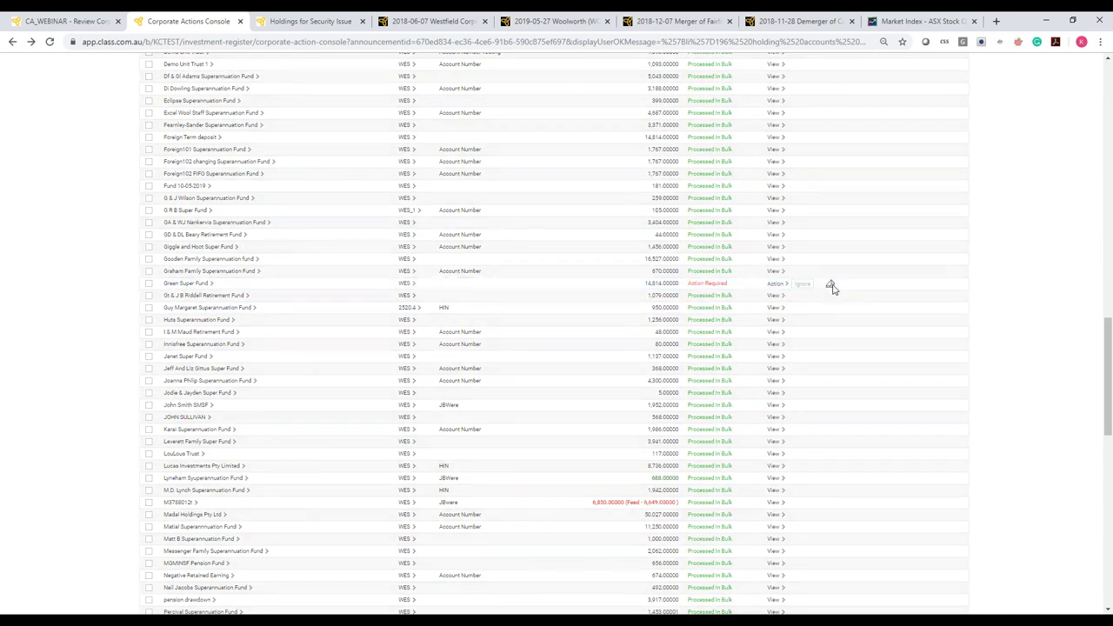
{"action": "left_click", "coordinate": [830, 285]}
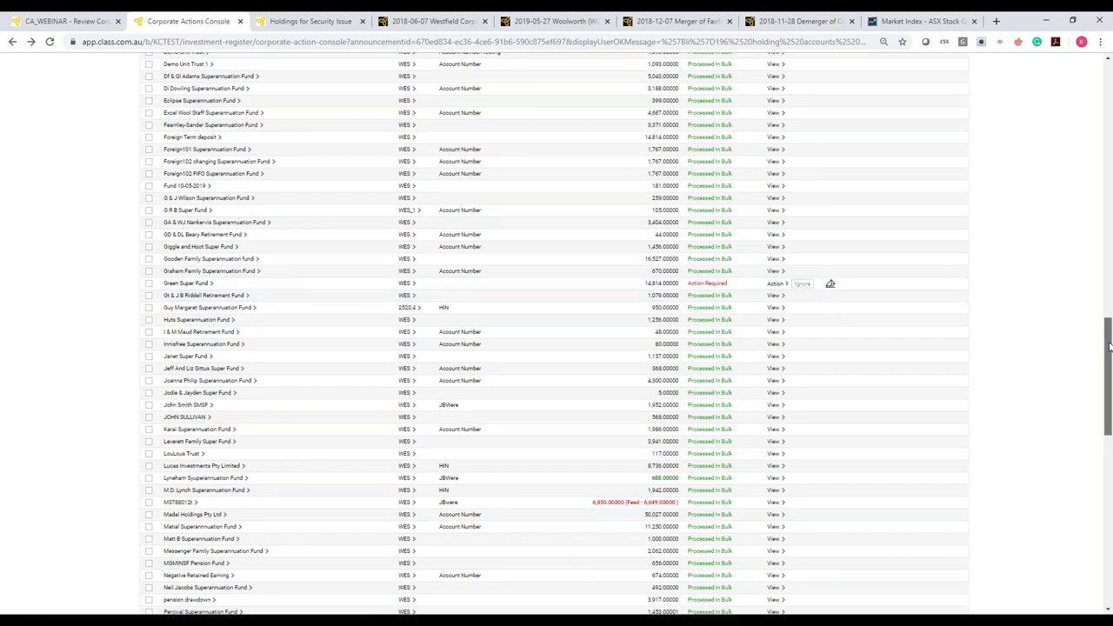
{"action": "left_click_drag", "start_coordinate": [1108, 346], "coordinate": [831, 506]}
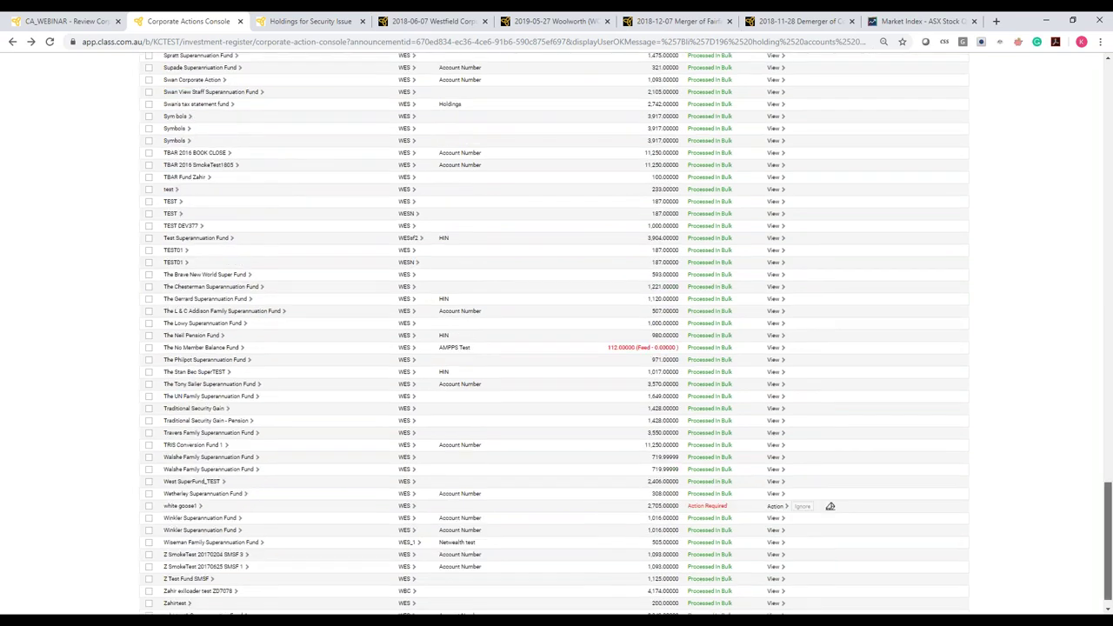
{"action": "scroll", "coordinate": [830, 506], "scroll_direction": "up", "scroll_amount": 10}
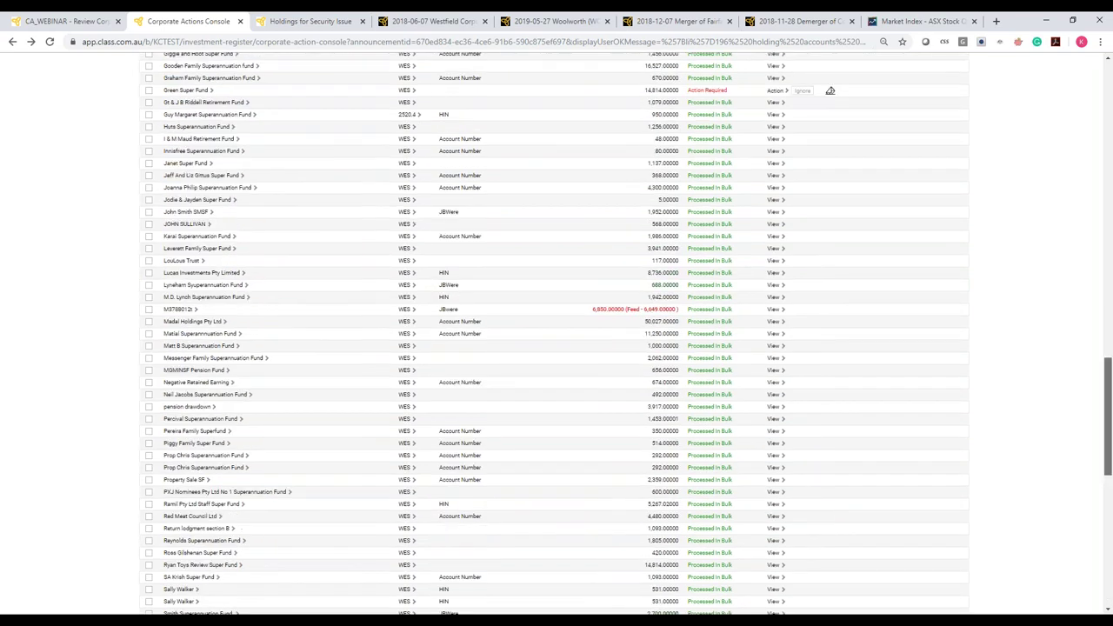
{"action": "scroll", "coordinate": [831, 90], "scroll_direction": "up", "scroll_amount": 1}
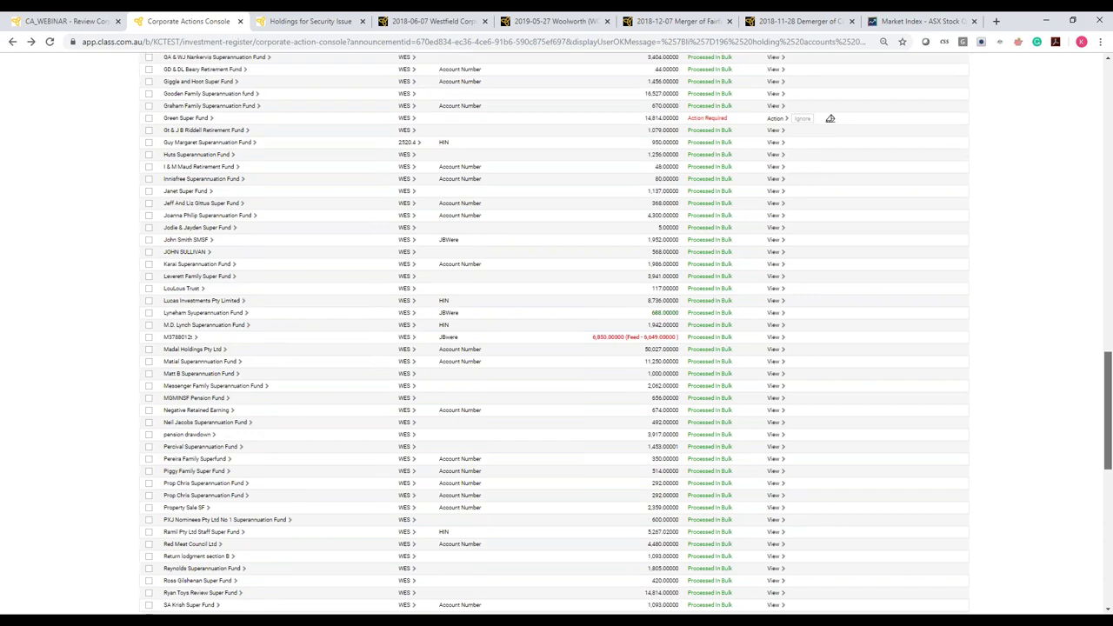
{"action": "scroll", "coordinate": [830, 118], "scroll_direction": "up", "scroll_amount": 6}
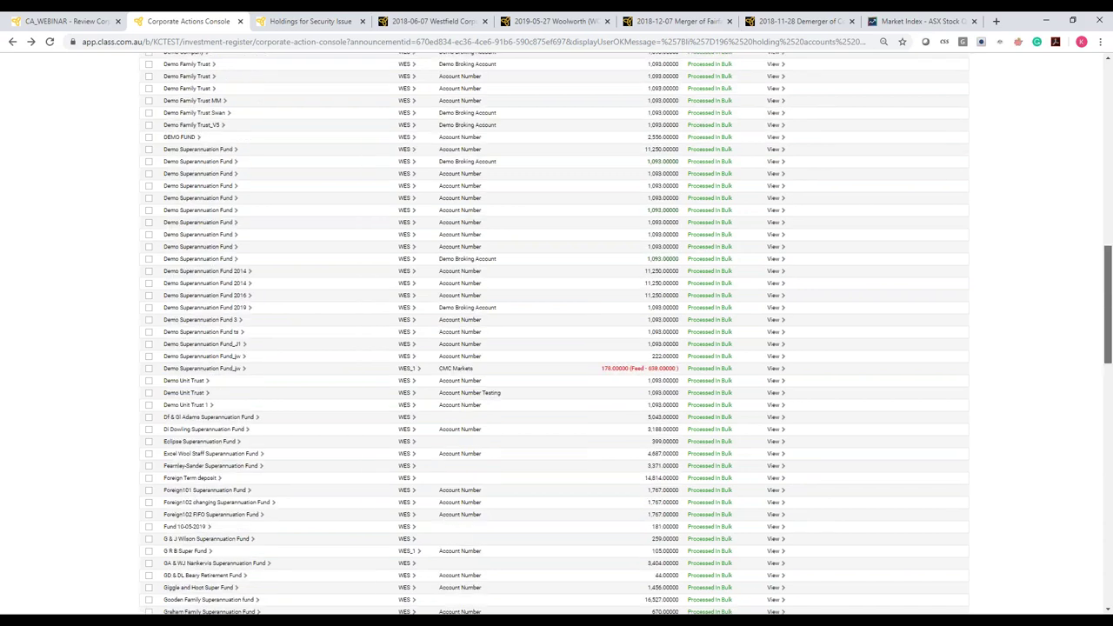
{"action": "scroll", "coordinate": [830, 118], "scroll_direction": "up", "scroll_amount": 1}
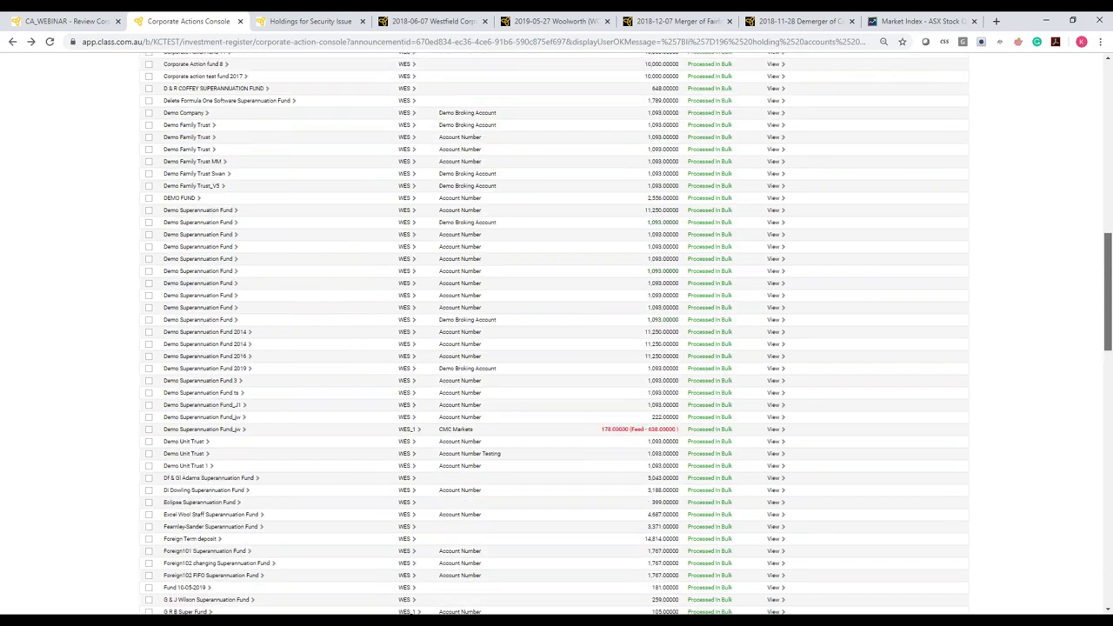
{"action": "scroll", "coordinate": [830, 495], "scroll_direction": "down", "scroll_amount": 2}
{"action": "scroll", "coordinate": [830, 494], "scroll_direction": "down", "scroll_amount": 2}
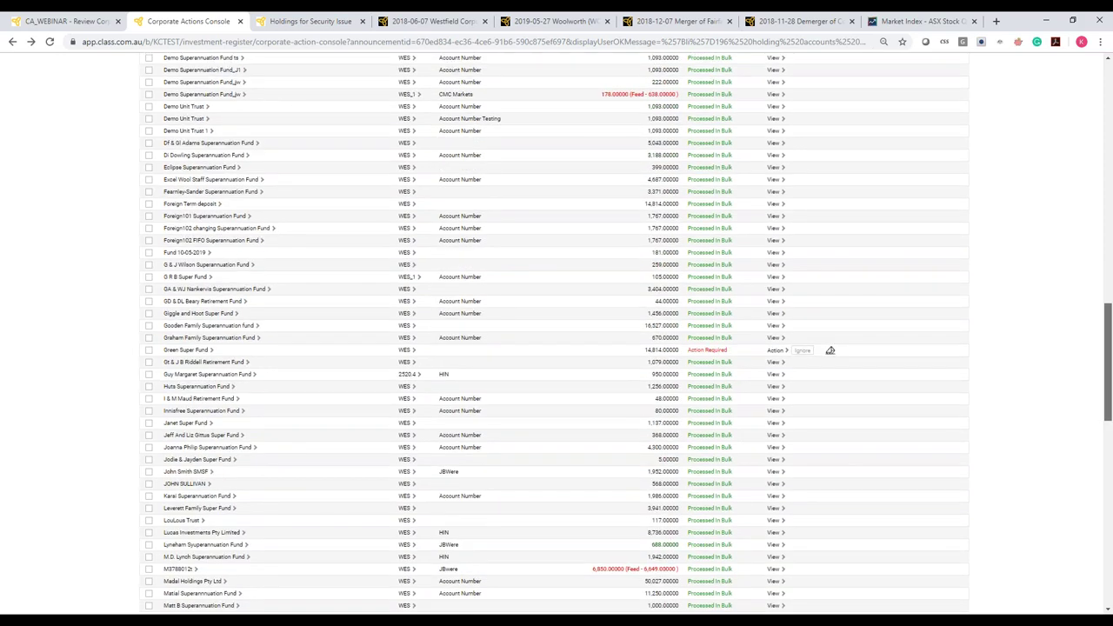
{"action": "scroll", "coordinate": [830, 351], "scroll_direction": "up", "scroll_amount": 6}
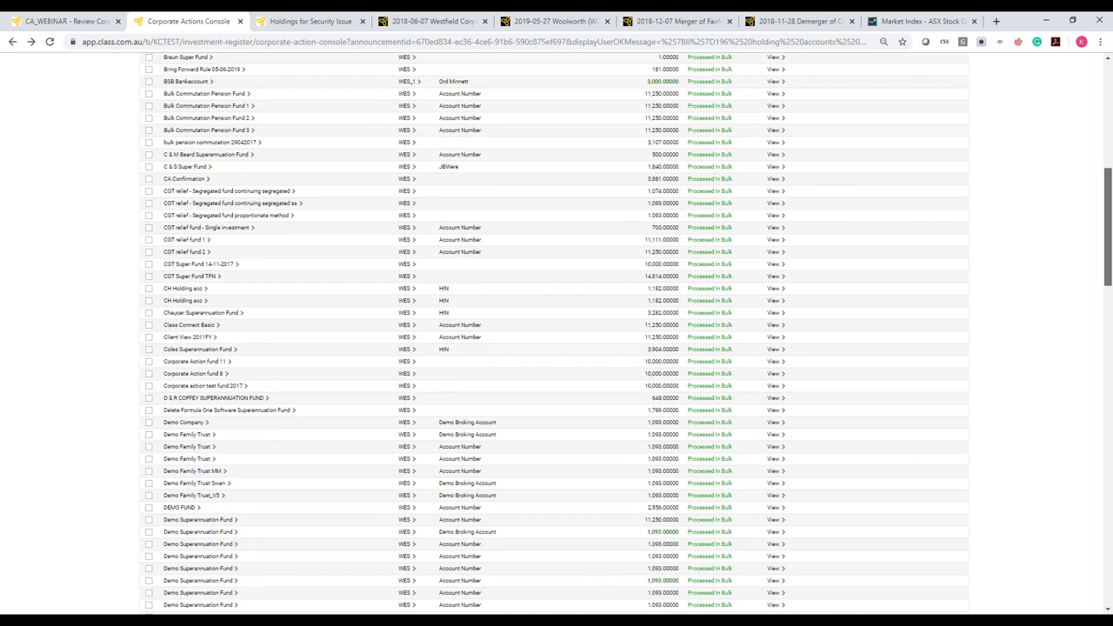
{"action": "scroll", "coordinate": [555, 377], "scroll_direction": "up", "scroll_amount": 5}
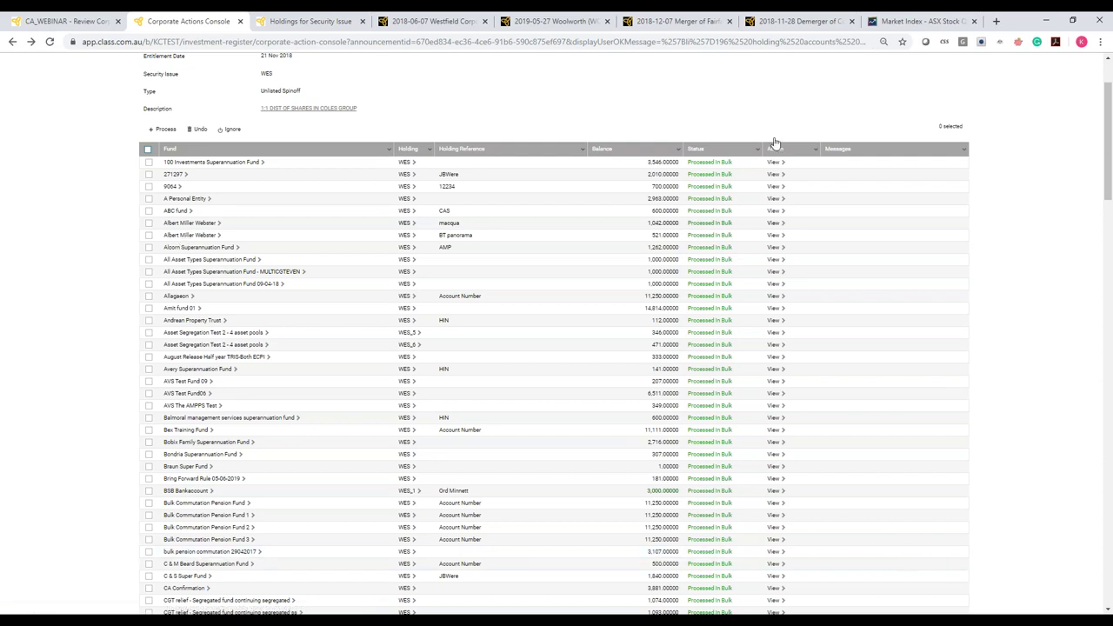
Browse the Coles (COL) demerger from Wesfarmers (WES) fact sheet, returning to its title and Background
{"action": "left_click", "coordinate": [806, 20]}
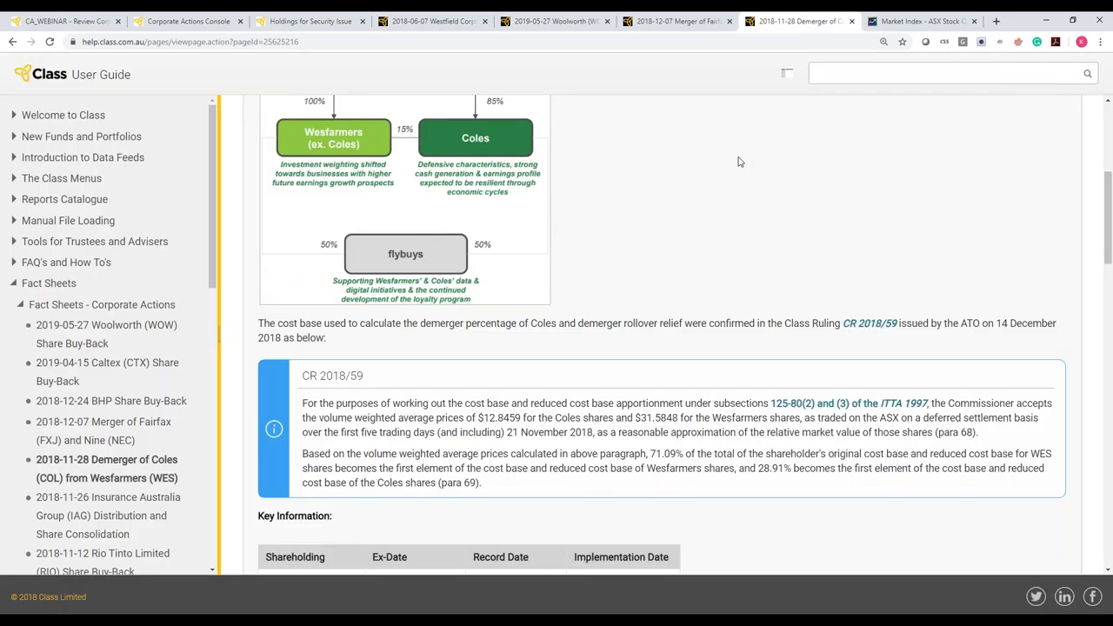
{"action": "left_click", "coordinate": [1102, 142]}
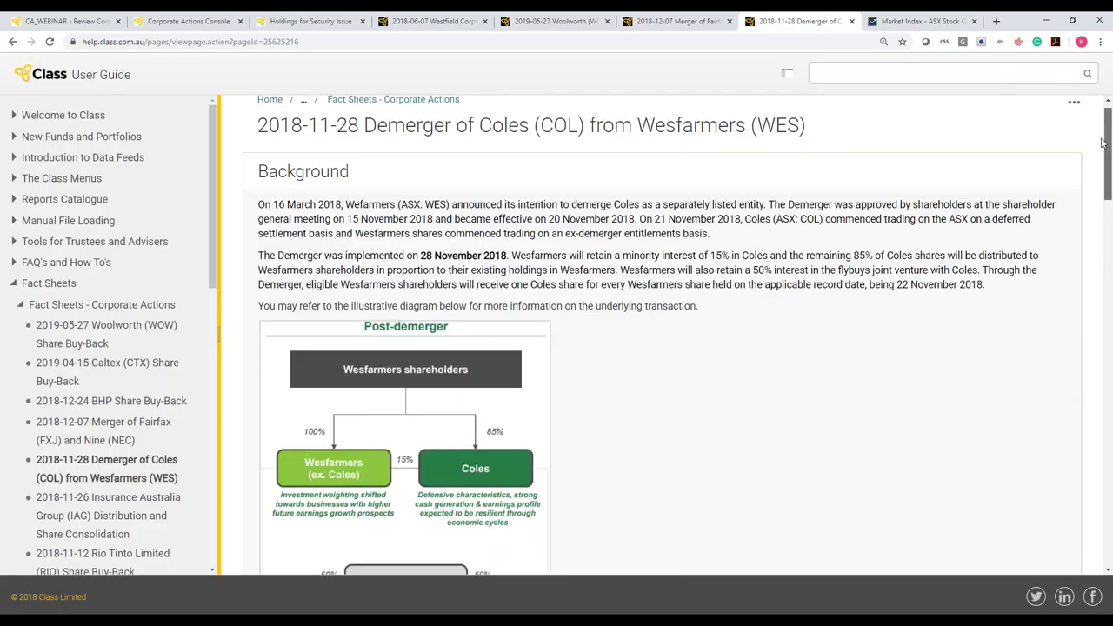
{"action": "scroll", "coordinate": [1103, 157], "scroll_direction": "up", "scroll_amount": 1}
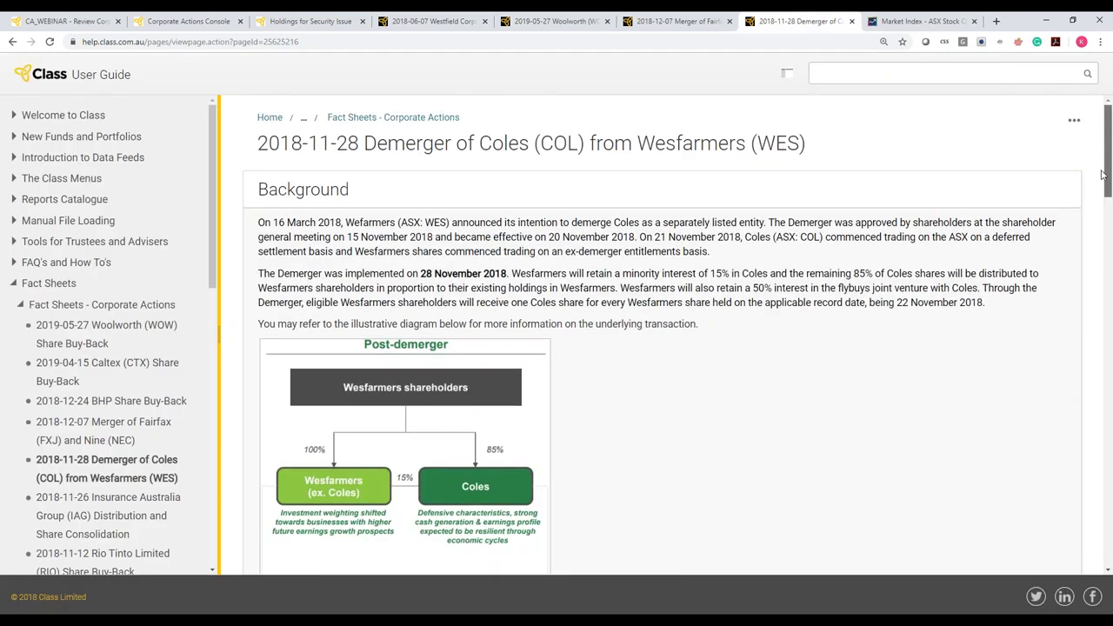
{"action": "left_click_drag", "start_coordinate": [1102, 174], "coordinate": [1109, 542]}
{"action": "scroll", "coordinate": [581, 393], "scroll_direction": "down", "scroll_amount": 1}
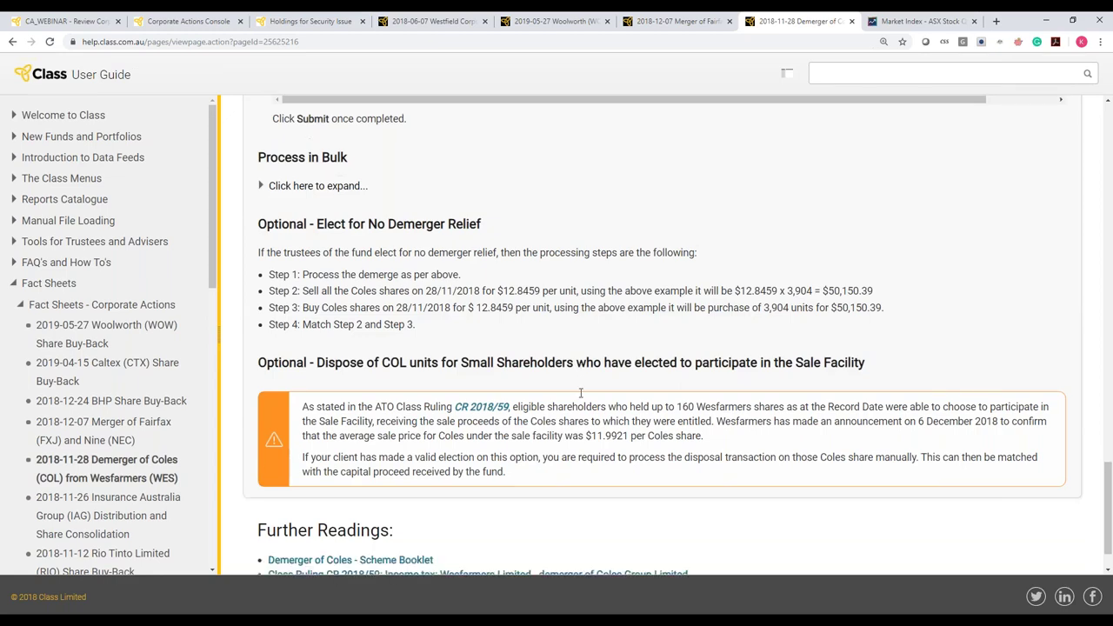
{"action": "scroll", "coordinate": [580, 393], "scroll_direction": "down", "scroll_amount": 1}
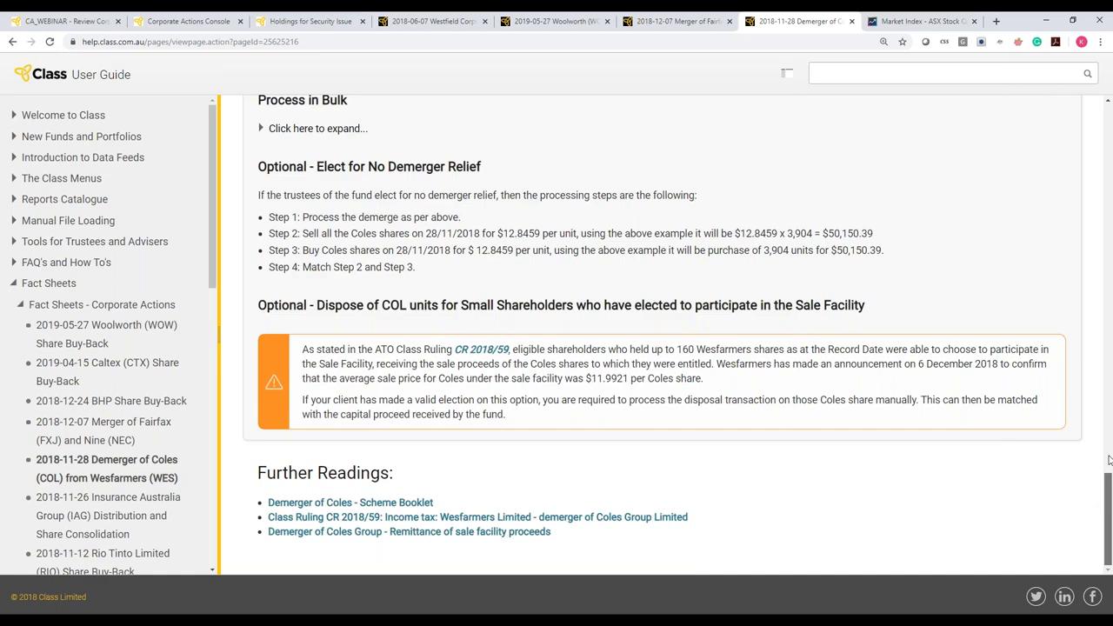
{"action": "scroll", "coordinate": [1109, 461], "scroll_direction": "up", "scroll_amount": 1}
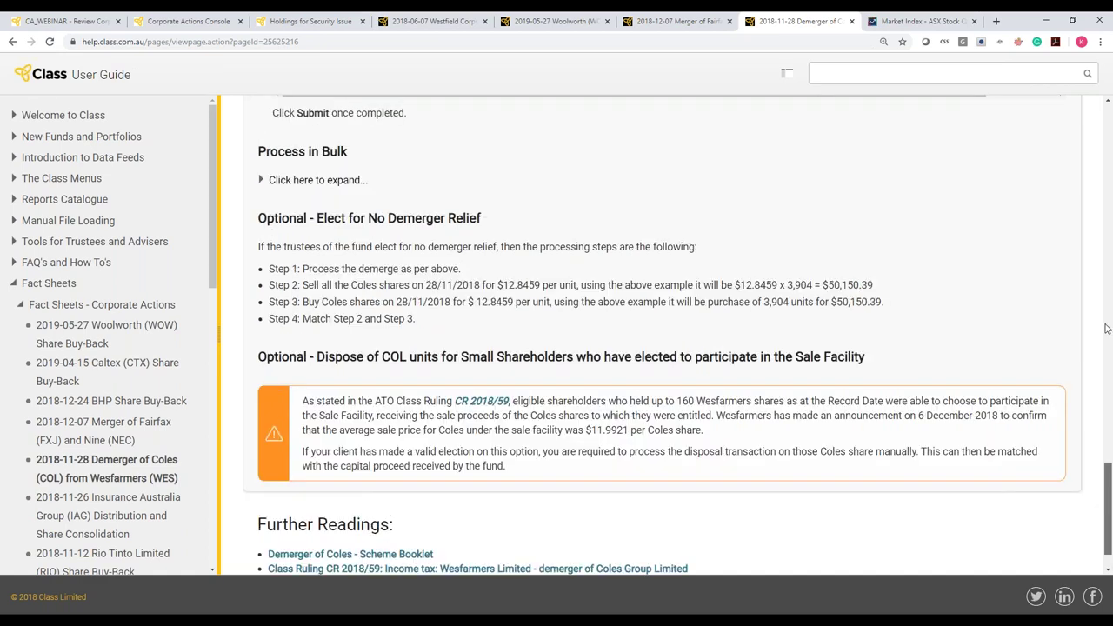
{"action": "scroll", "coordinate": [1106, 328], "scroll_direction": "up", "scroll_amount": 20}
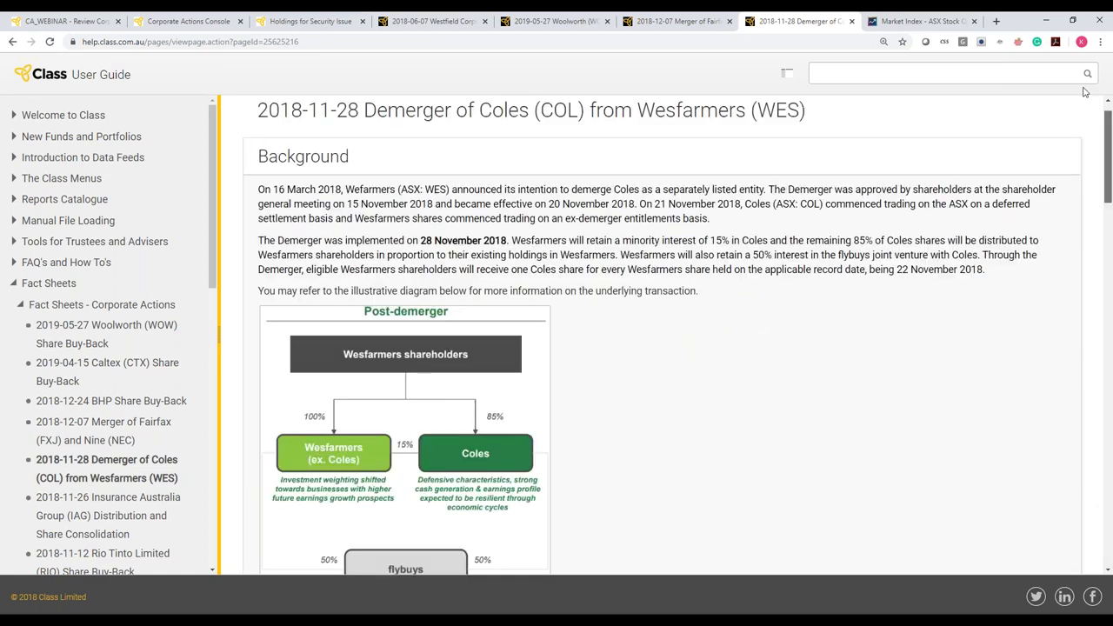
Read the 2018-06-07 Westfield (WFD) fact sheet down through its diagram, disclaimer and Steps 1–4
{"action": "left_click", "coordinate": [437, 26]}
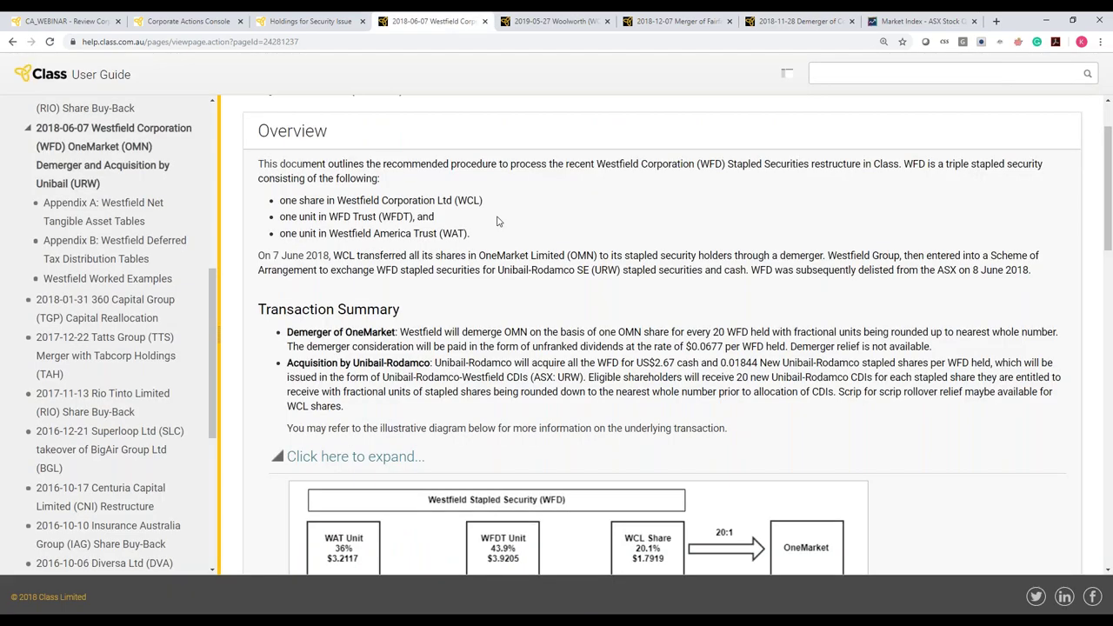
{"action": "scroll", "coordinate": [499, 221], "scroll_direction": "down", "scroll_amount": 3}
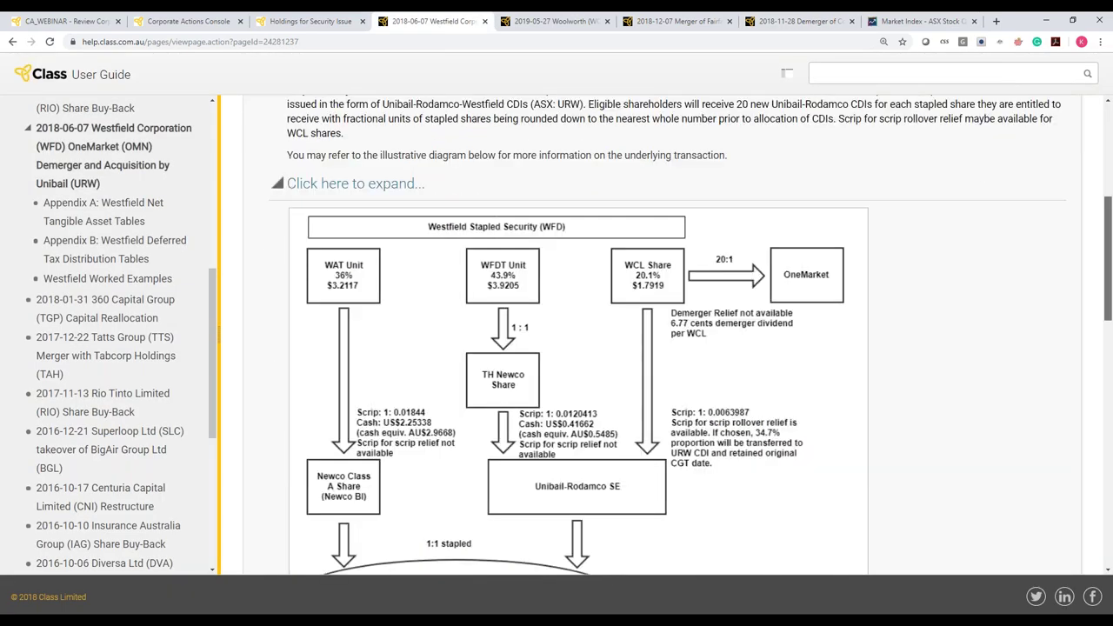
{"action": "scroll", "coordinate": [576, 347], "scroll_direction": "down", "scroll_amount": 3}
{"action": "scroll", "coordinate": [661, 335], "scroll_direction": "up", "scroll_amount": 3}
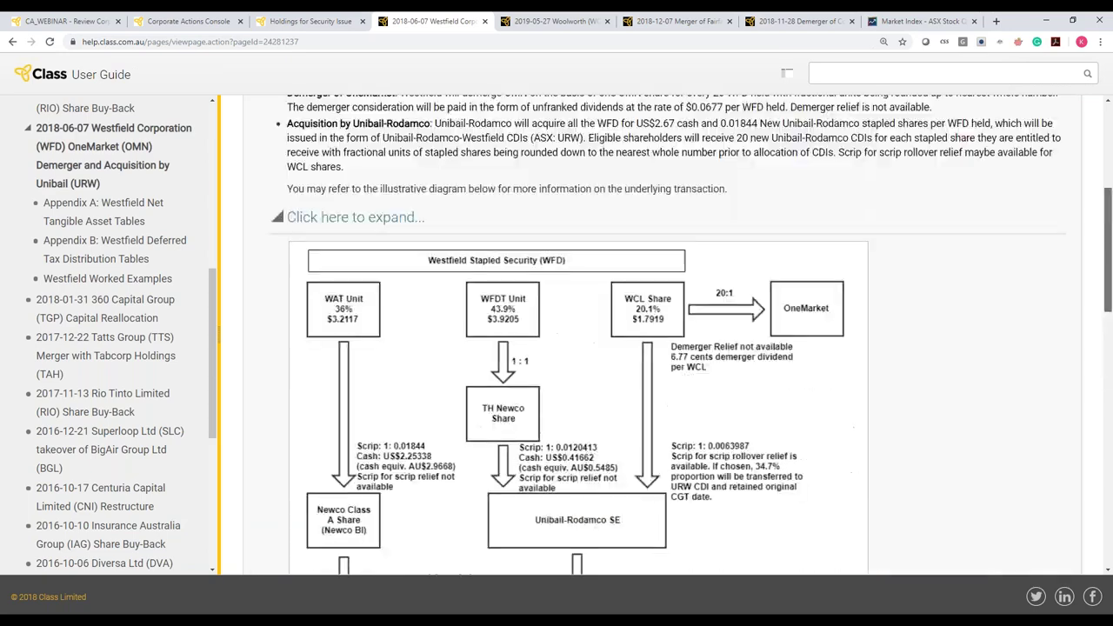
{"action": "scroll", "coordinate": [576, 348], "scroll_direction": "down", "scroll_amount": 2}
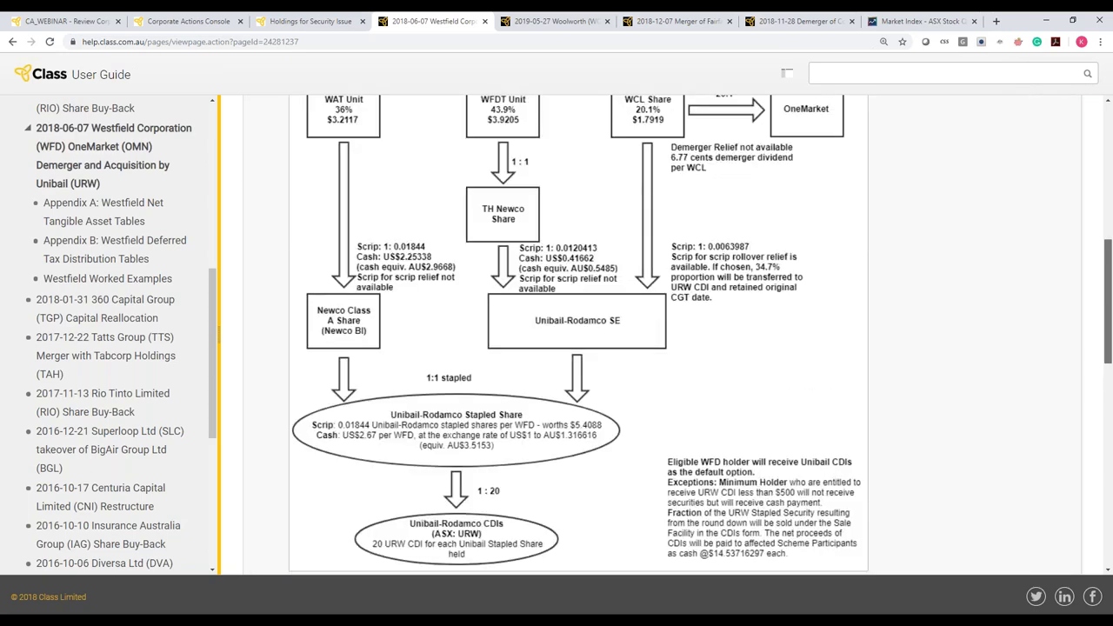
{"action": "scroll", "coordinate": [576, 347], "scroll_direction": "down", "scroll_amount": 5}
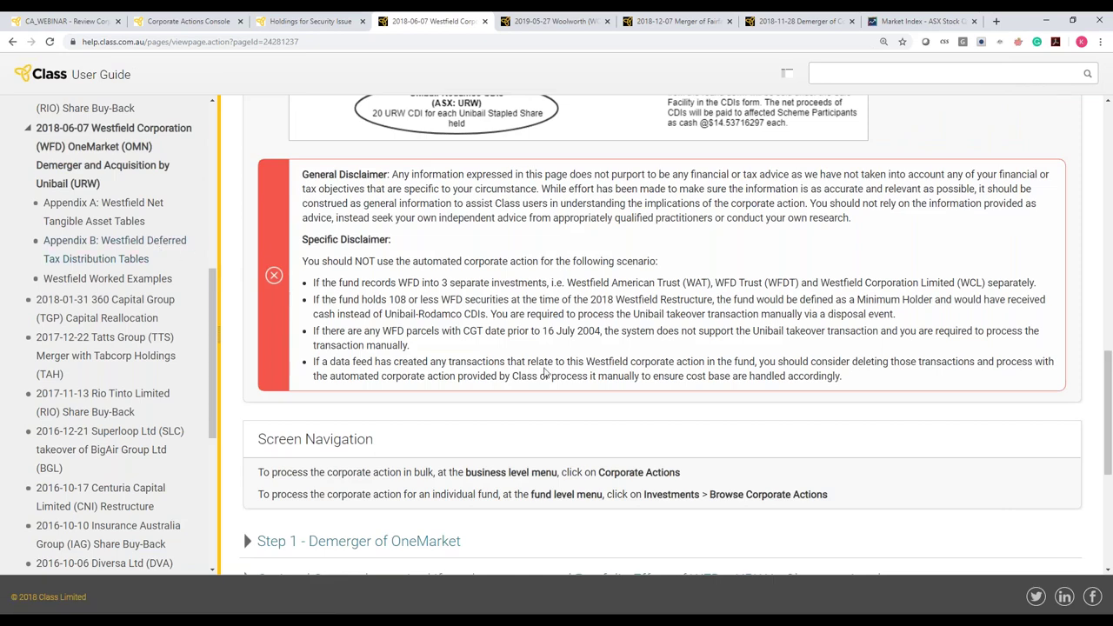
{"action": "scroll", "coordinate": [545, 372], "scroll_direction": "down", "scroll_amount": 1}
{"action": "scroll", "coordinate": [545, 372], "scroll_direction": "down", "scroll_amount": 3}
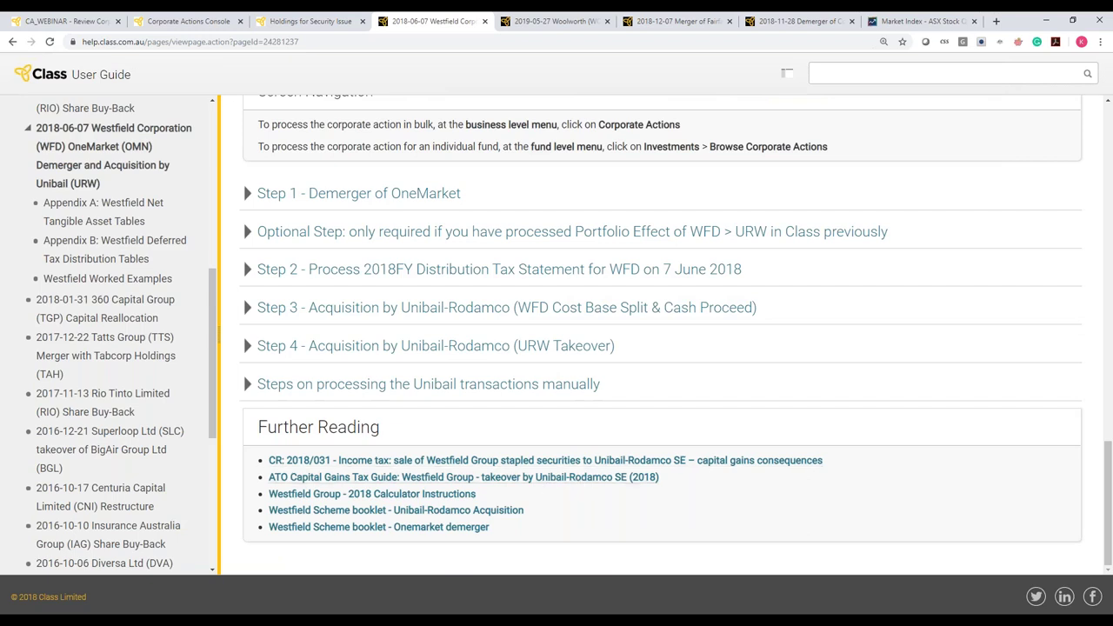
Open and scroll through the Westfield Worked Examples page in the Class User Guide
{"action": "left_click", "coordinate": [113, 280]}
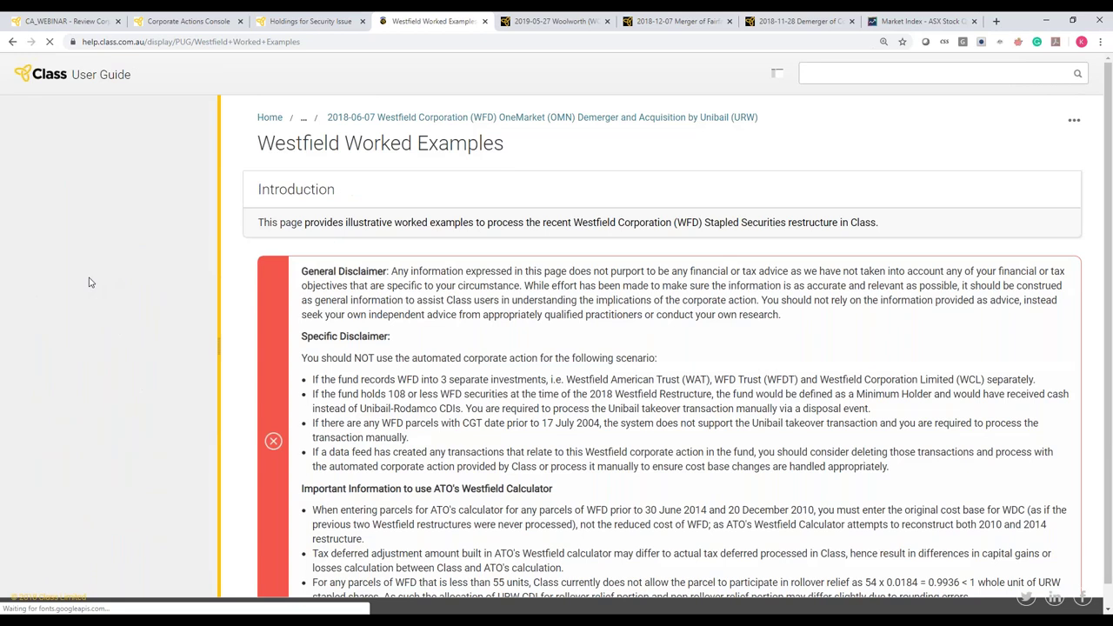
{"action": "left_click_drag", "start_coordinate": [1108, 206], "coordinate": [1109, 332]}
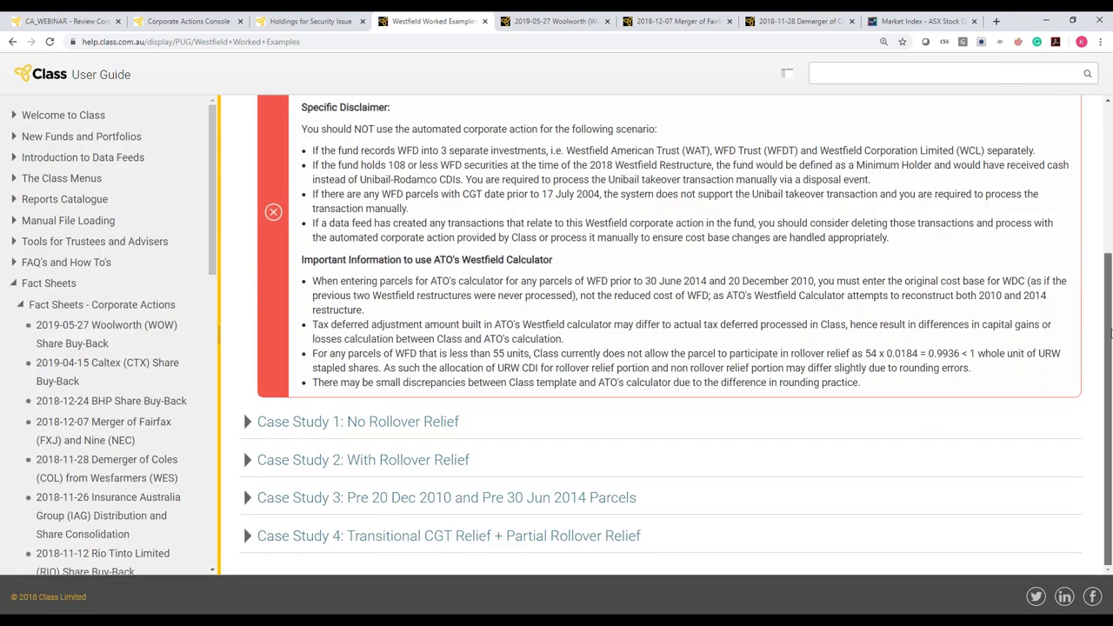
{"action": "left_click_drag", "start_coordinate": [1109, 333], "coordinate": [1102, 155]}
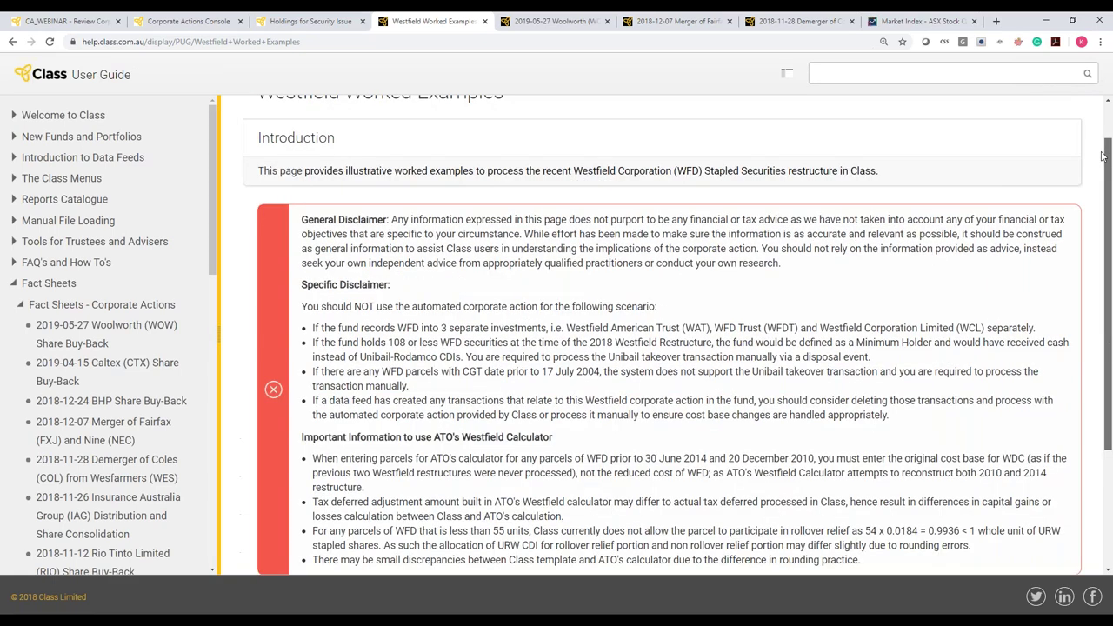
Return to the Coles demerger fact sheet, then advance the webinar slides to 'Portfolio vs Tax Effect'
{"action": "left_click", "coordinate": [817, 18]}
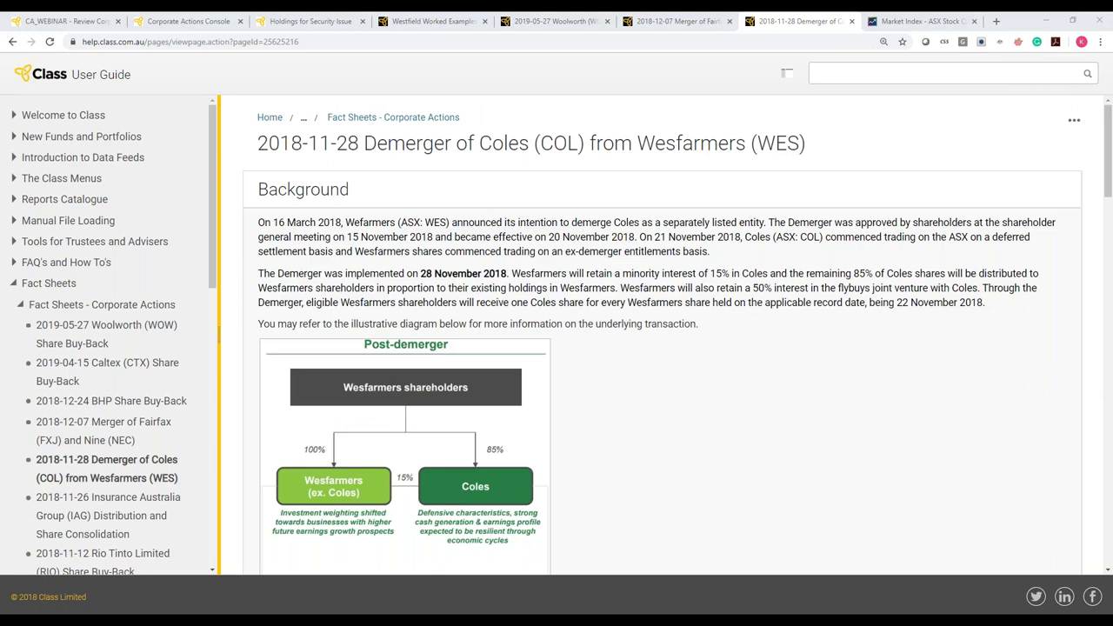
{"action": "key", "text": "alt+Tab"}
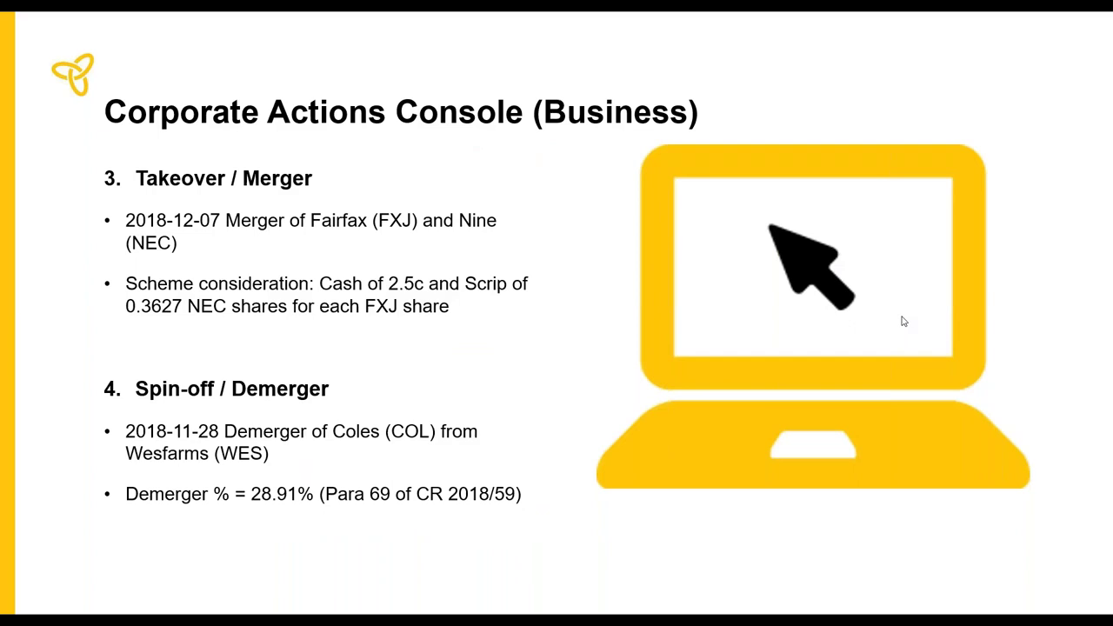
{"action": "left_click", "coordinate": [904, 321]}
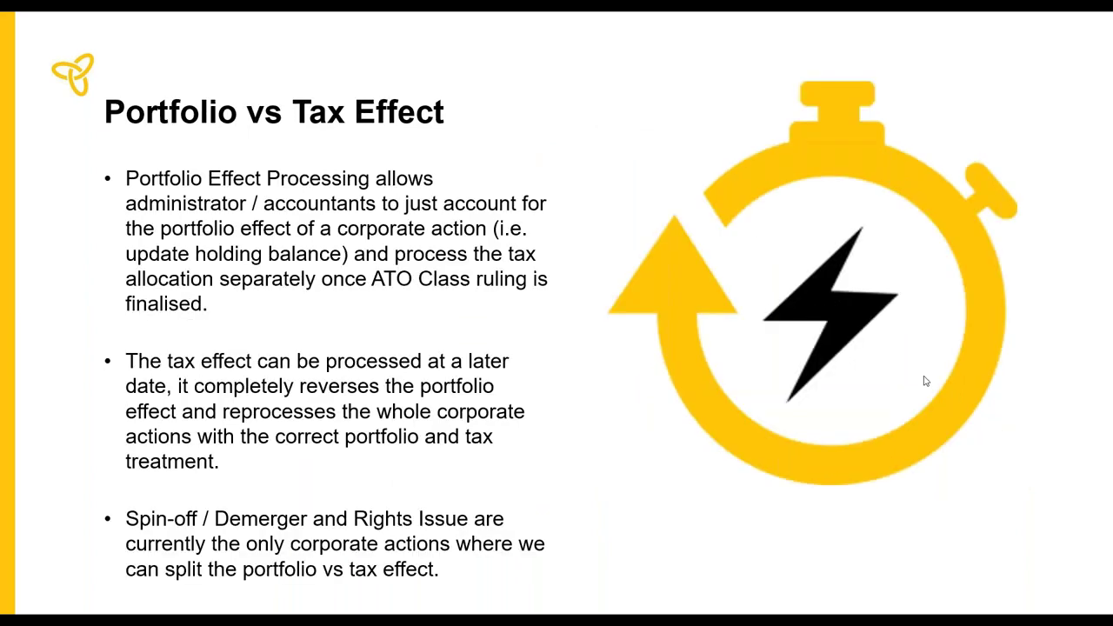
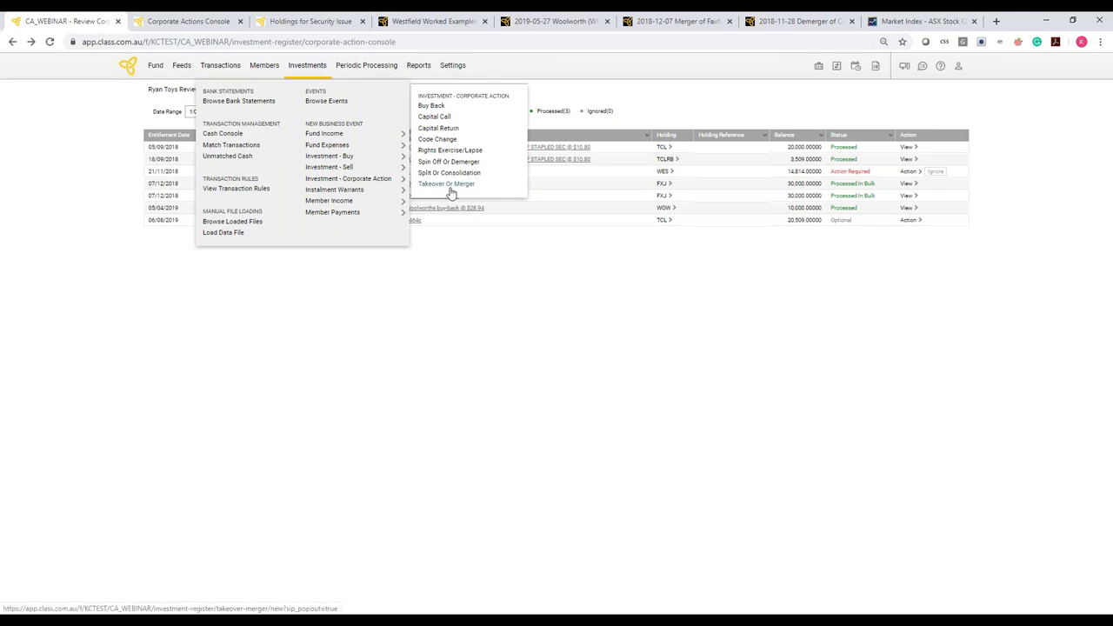
Start a Takeover or Merger from SVWPA (Seven Group Holdings preference) into Seven Group Holdings Limited
{"action": "left_click", "coordinate": [448, 187]}
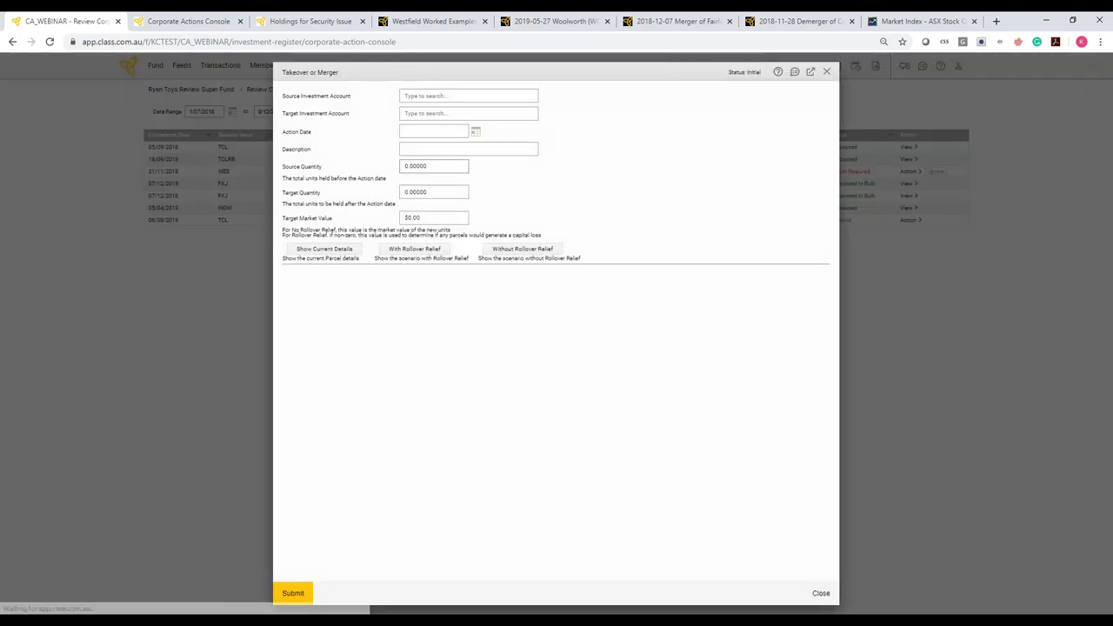
{"action": "left_click", "coordinate": [455, 96]}
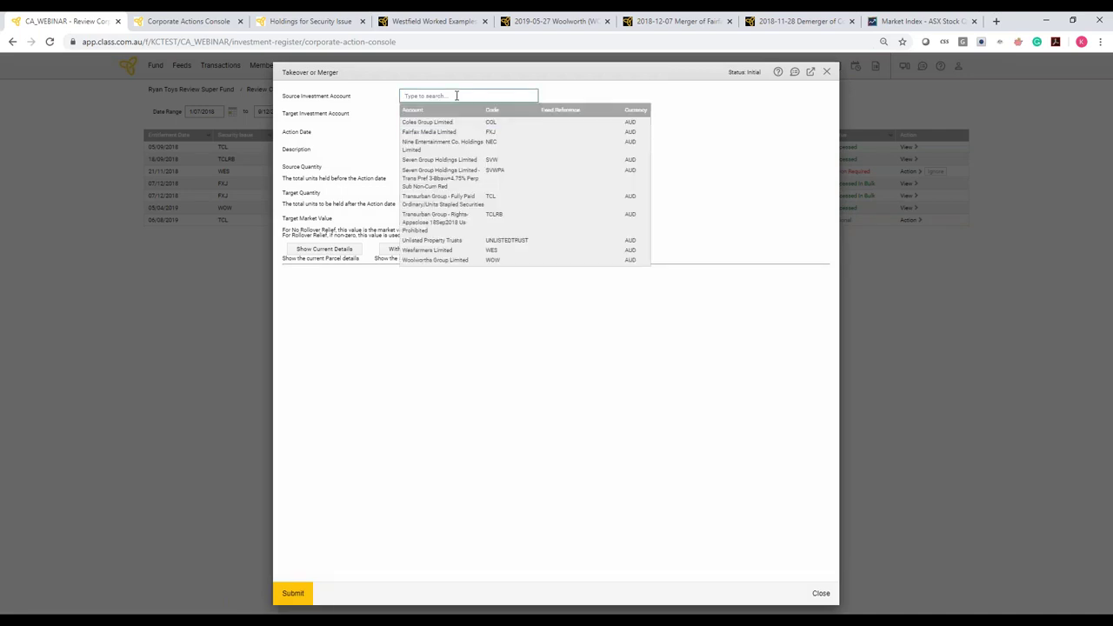
{"action": "type", "text": "SV"}
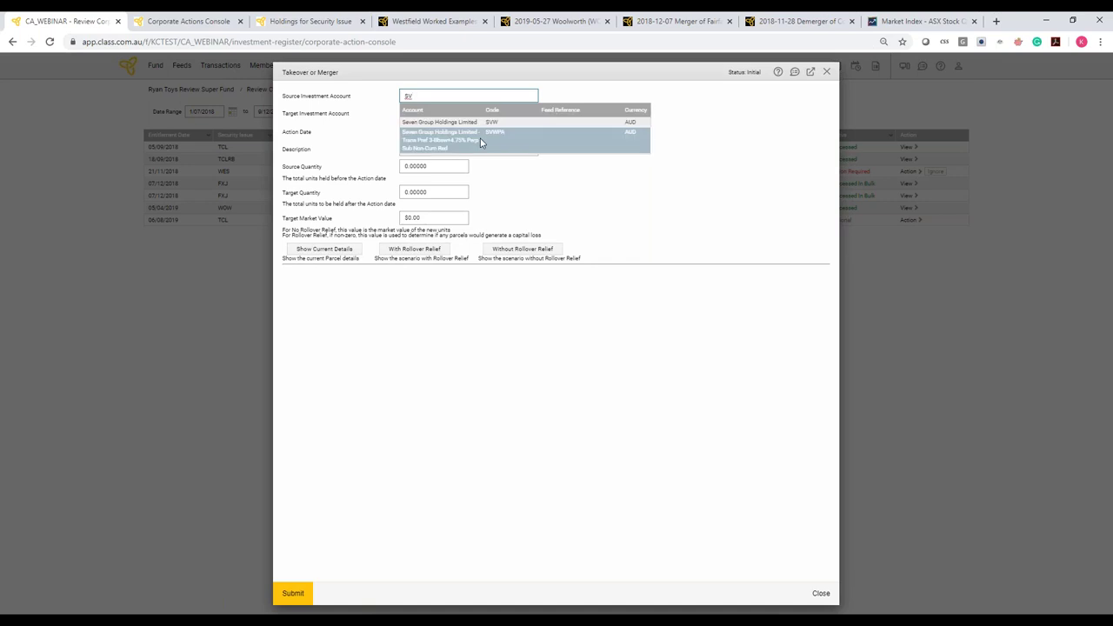
{"action": "left_click", "coordinate": [481, 142]}
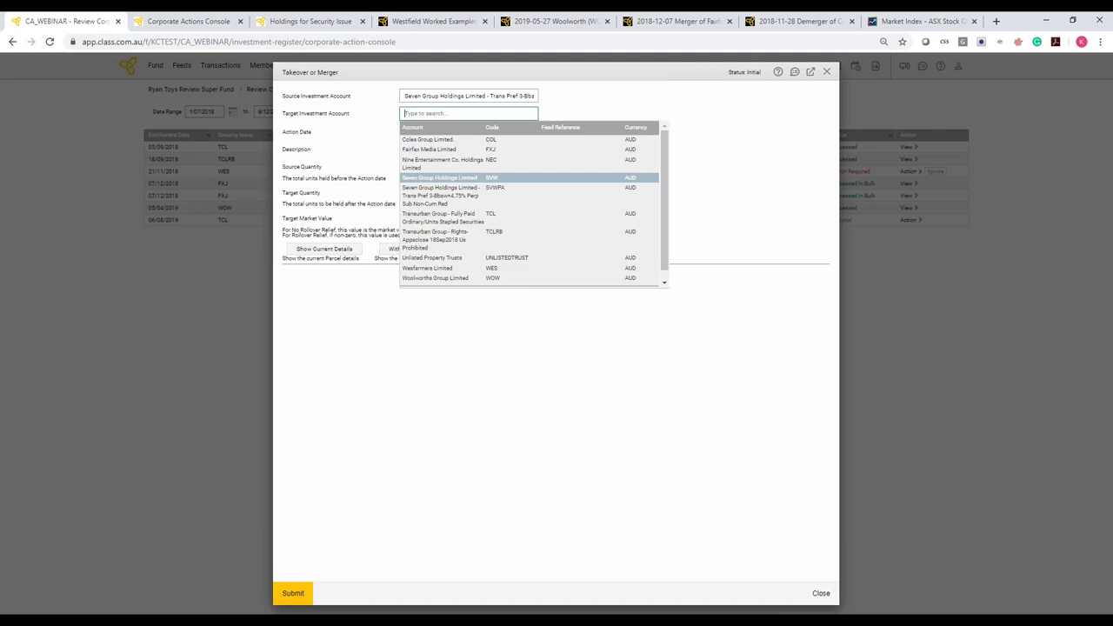
{"action": "scroll", "coordinate": [527, 278], "scroll_direction": "down", "scroll_amount": 1}
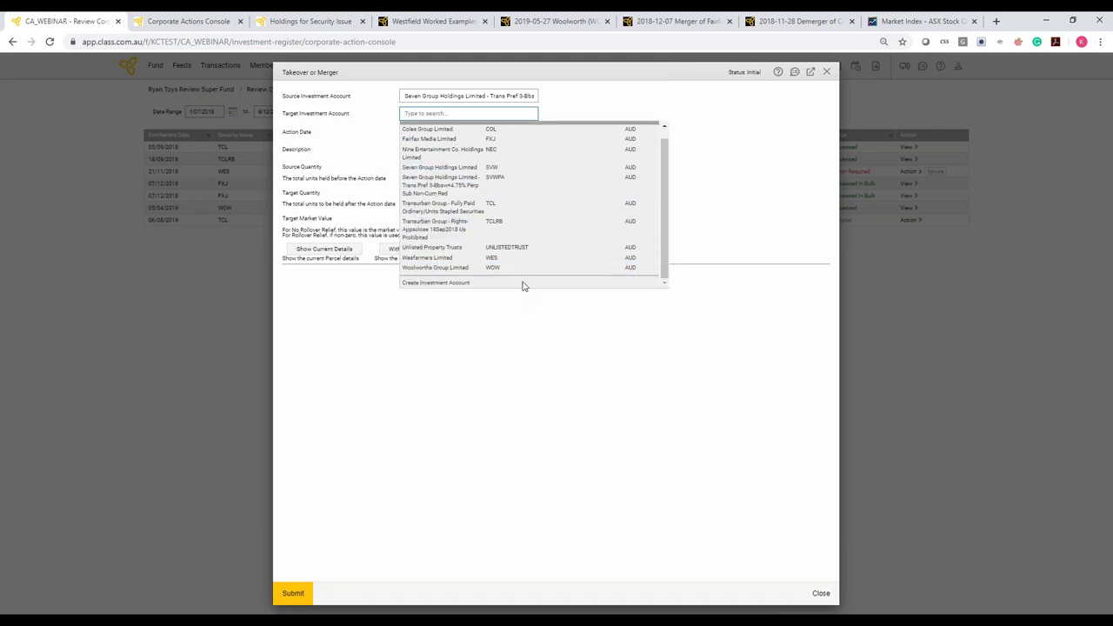
{"action": "left_click", "coordinate": [500, 171]}
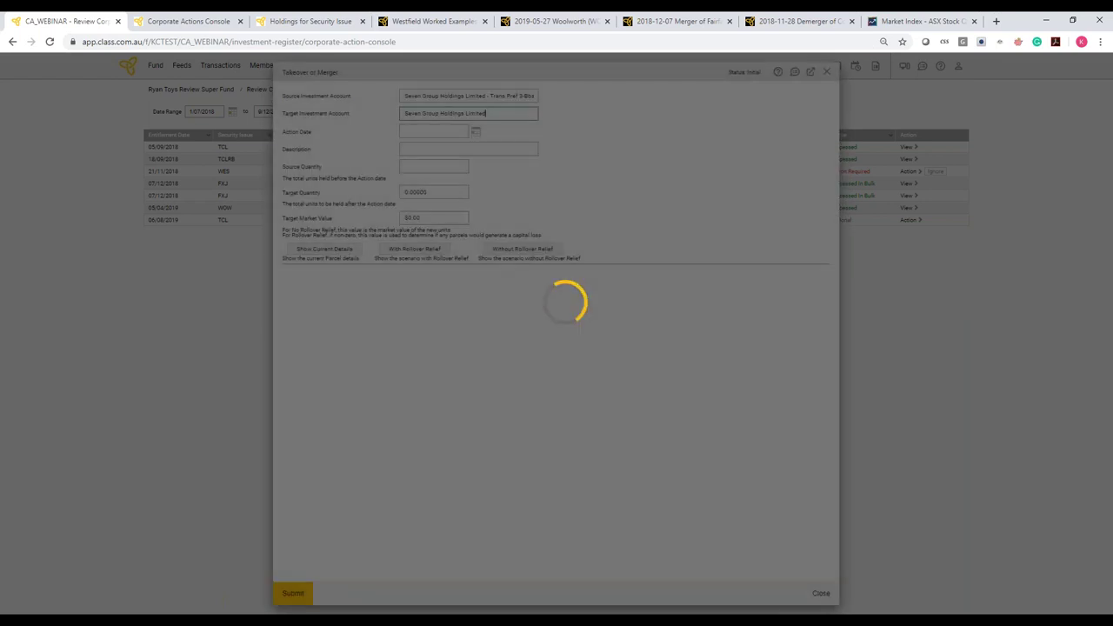
Enter action date 27/09/2018, description 'SVWPA/SVW Conversion' and target quantity 2072
{"action": "type", "text": "2"}
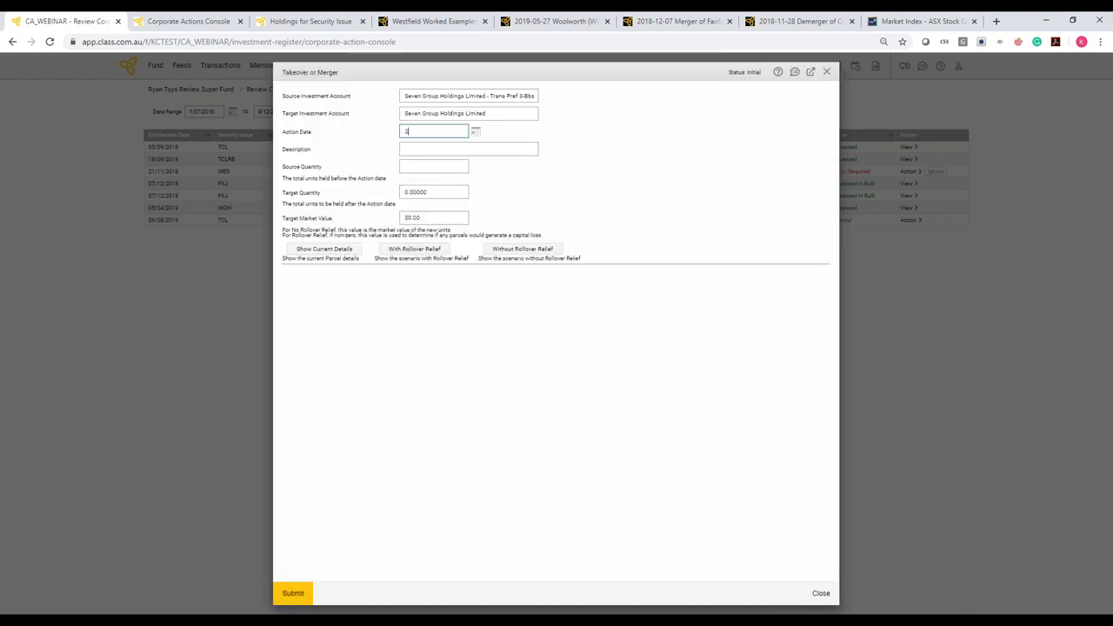
{"action": "type", "text": "7/0"}
{"action": "type", "text": "9/2018"}
{"action": "key", "text": "Tab"}
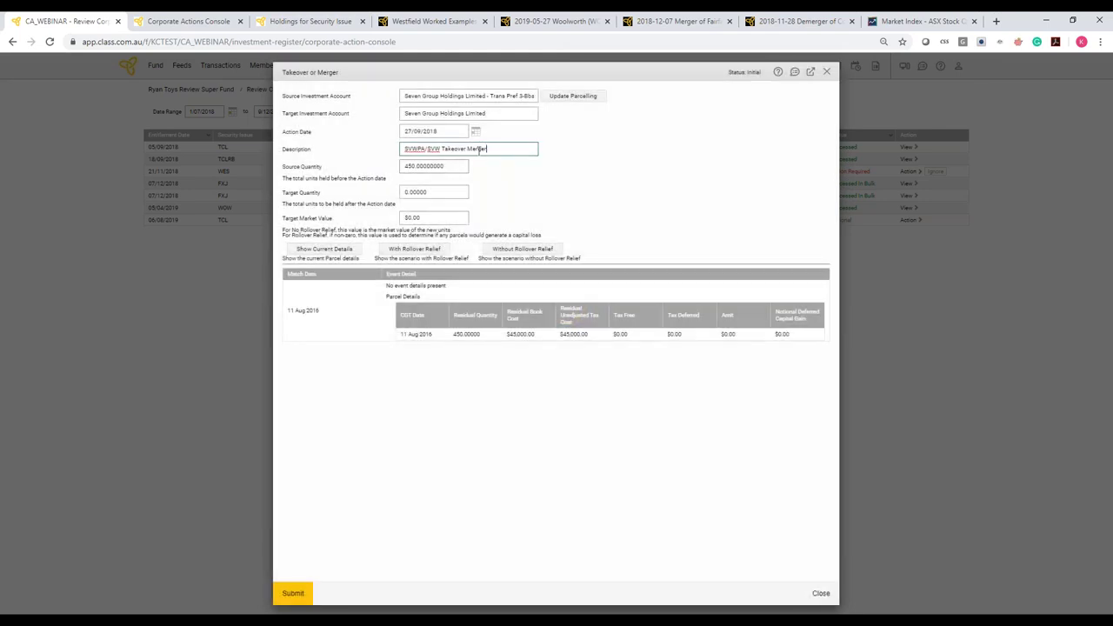
{"action": "left_click_drag", "start_coordinate": [488, 148], "coordinate": [443, 148]}
{"action": "type", "text": "Conversion"}
{"action": "left_click", "coordinate": [492, 179]}
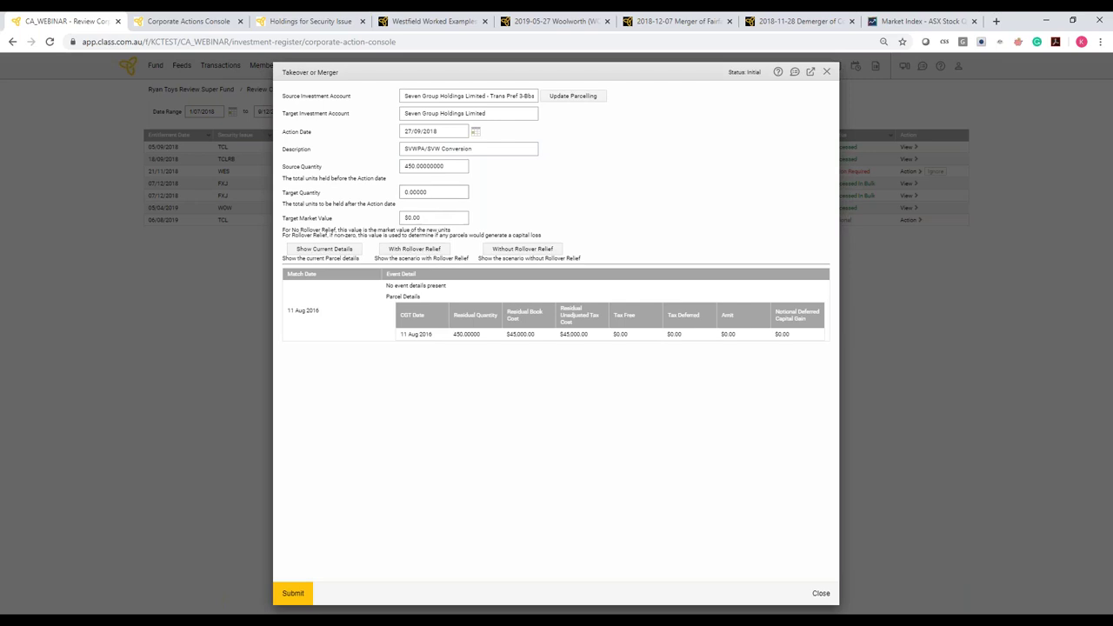
{"action": "left_click_drag", "start_coordinate": [427, 192], "coordinate": [405, 195]}
{"action": "type", "text": "2072"}
Commit the 2,072 target quantity, update and confirm the parcel matching, and submit the conversion
{"action": "left_click", "coordinate": [426, 218]}
{"action": "left_click", "coordinate": [587, 98]}
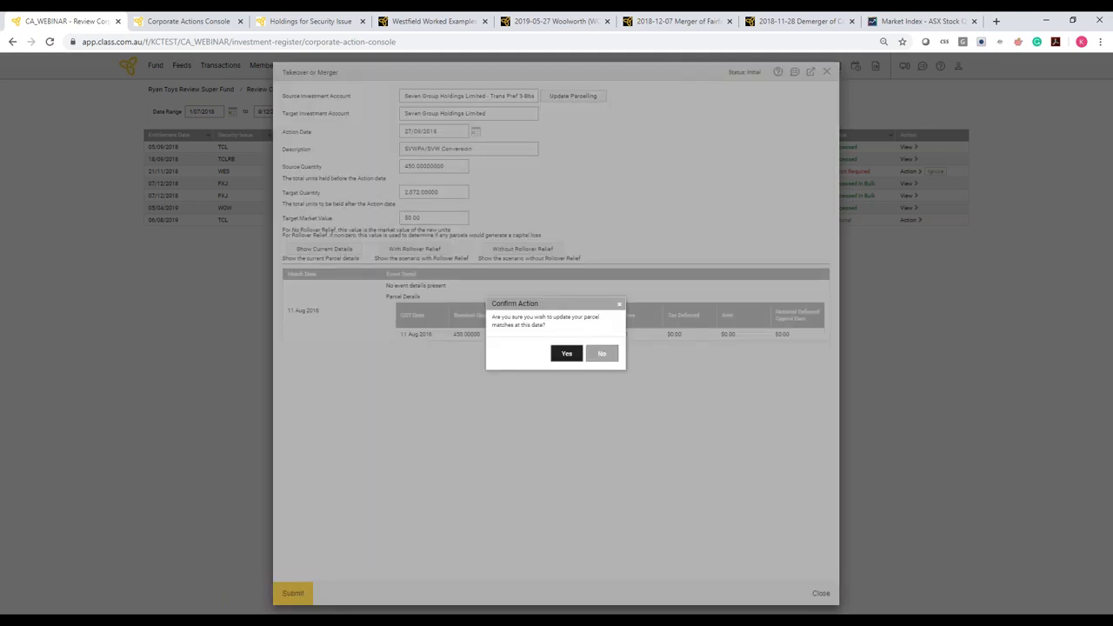
{"action": "left_click", "coordinate": [566, 353]}
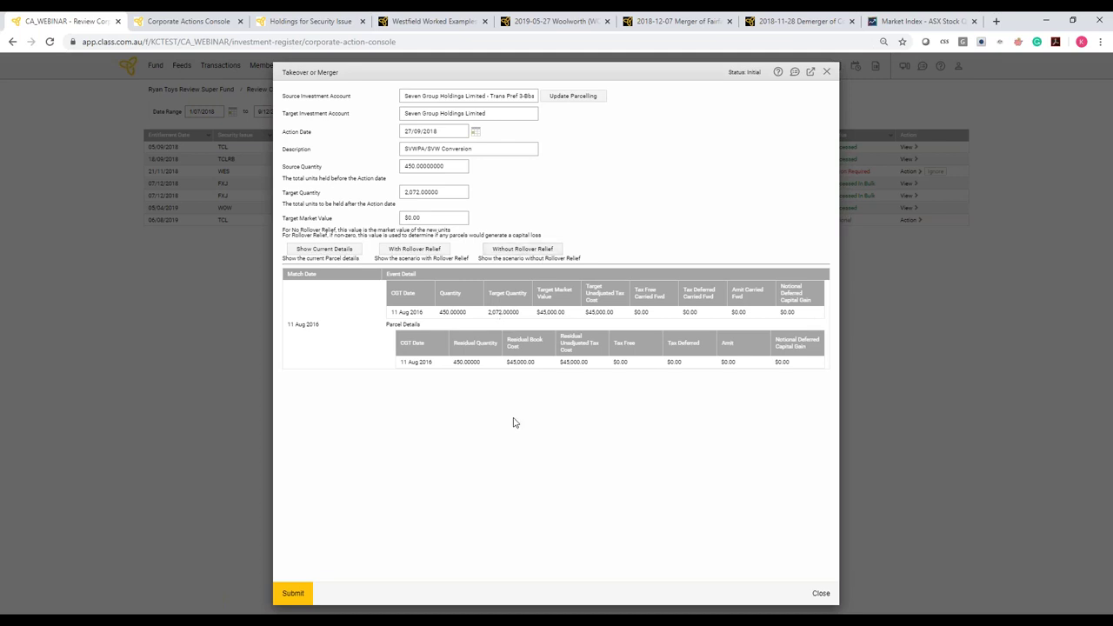
{"action": "left_click", "coordinate": [332, 578]}
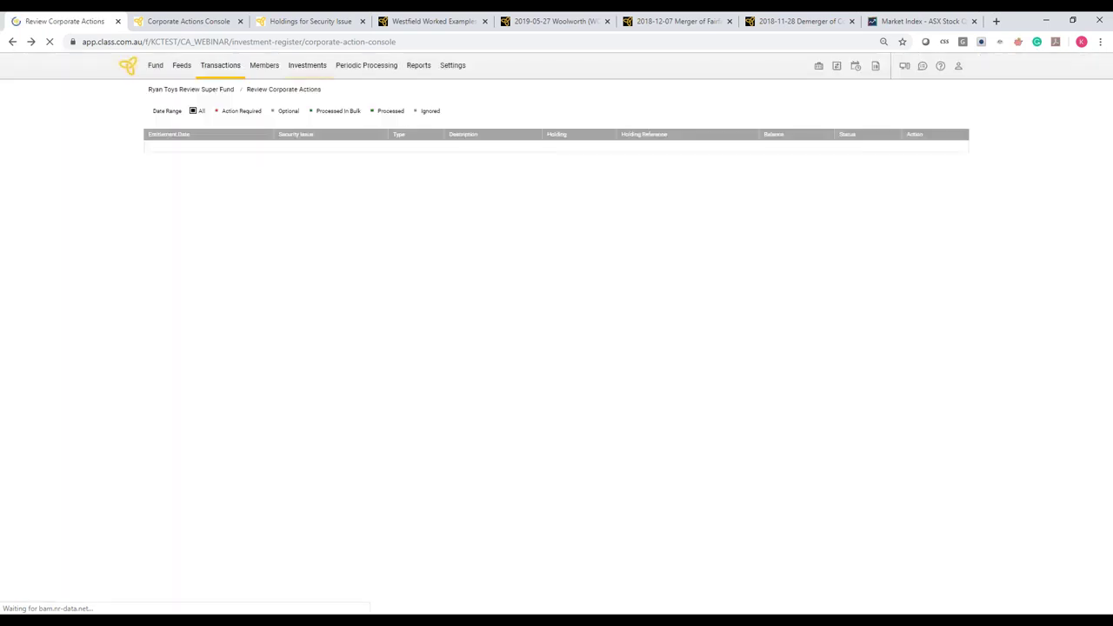
Glance at the Transactions menu, then return to the UNLISTEDTRUST Holdings for Security Issue page
{"action": "left_click", "coordinate": [219, 65]}
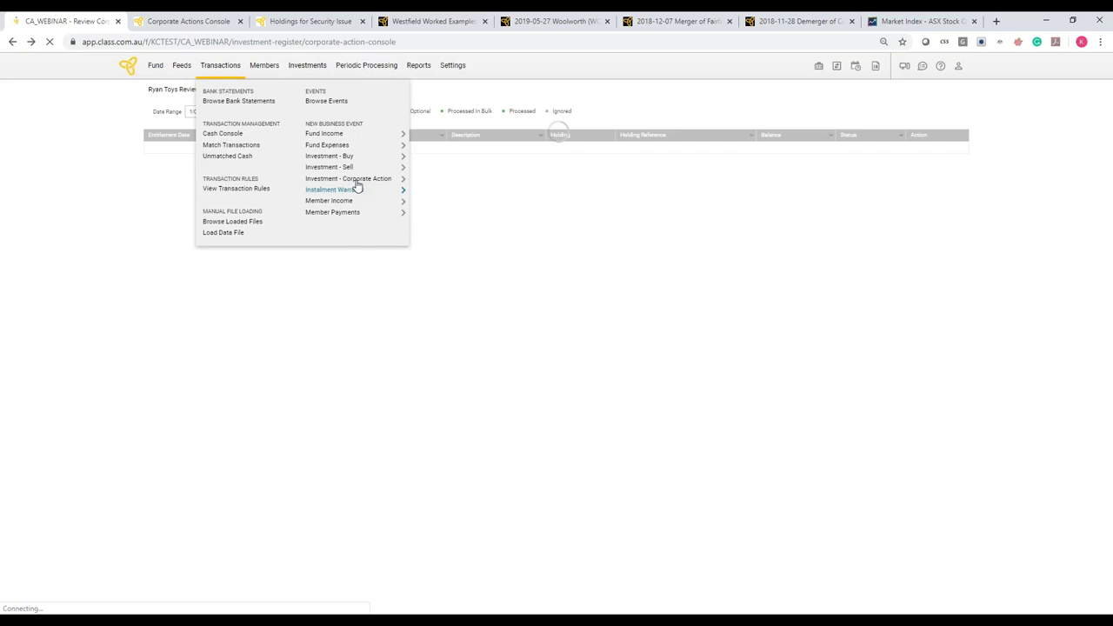
{"action": "mouse_move", "coordinate": [359, 180]}
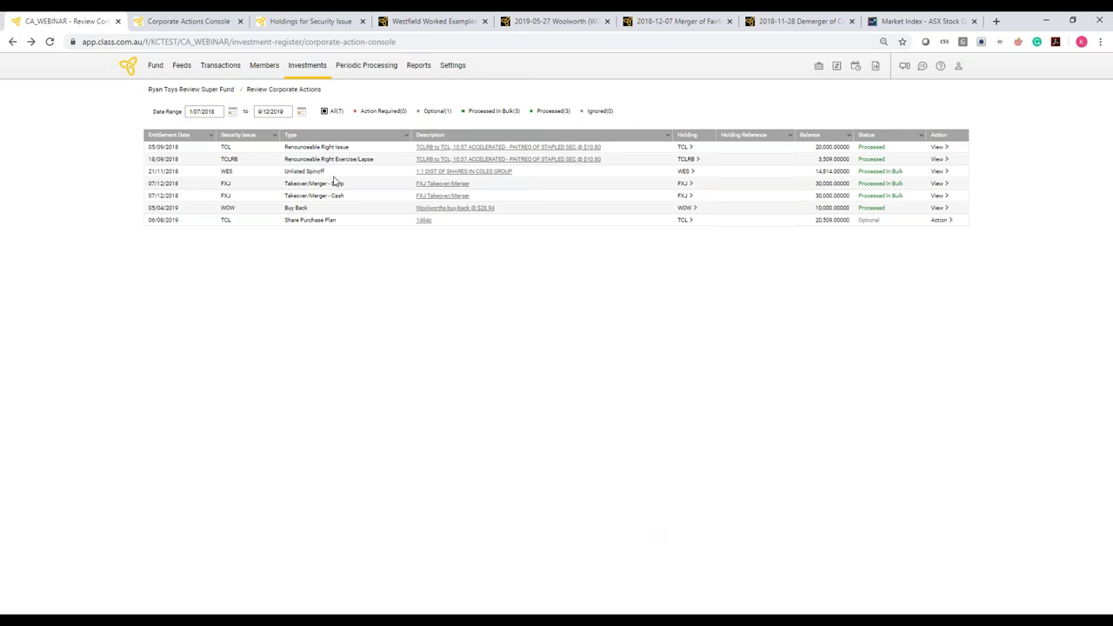
{"action": "left_click", "coordinate": [281, 28]}
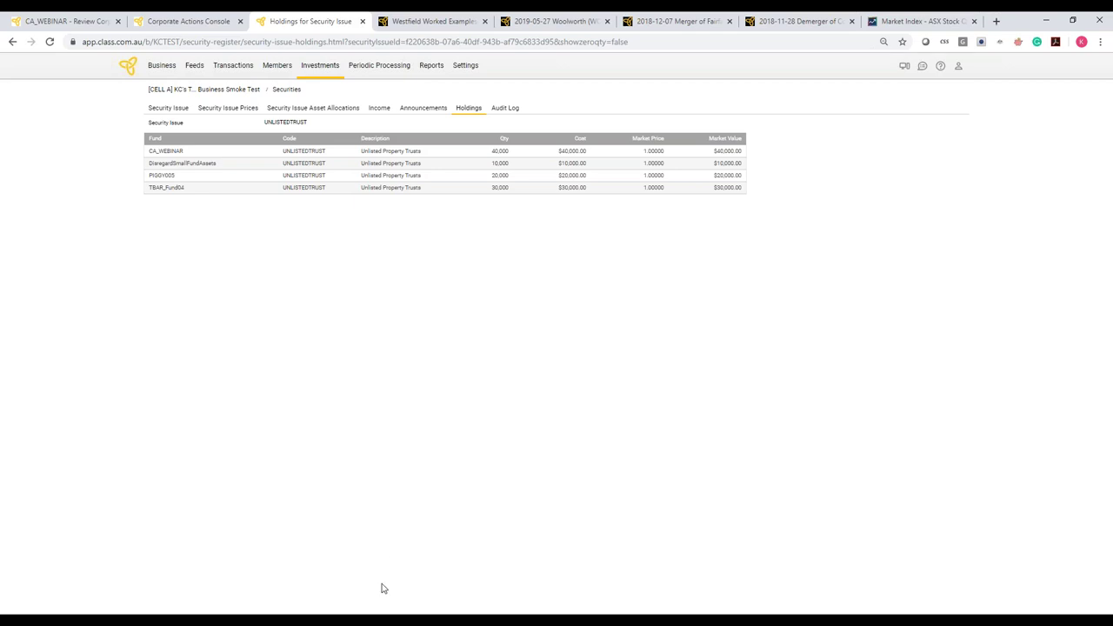
Bring the KCTest_ExcelTransactionLoader workbook to the front from the Excel taskbar icon
{"action": "mouse_move", "coordinate": [270, 621]}
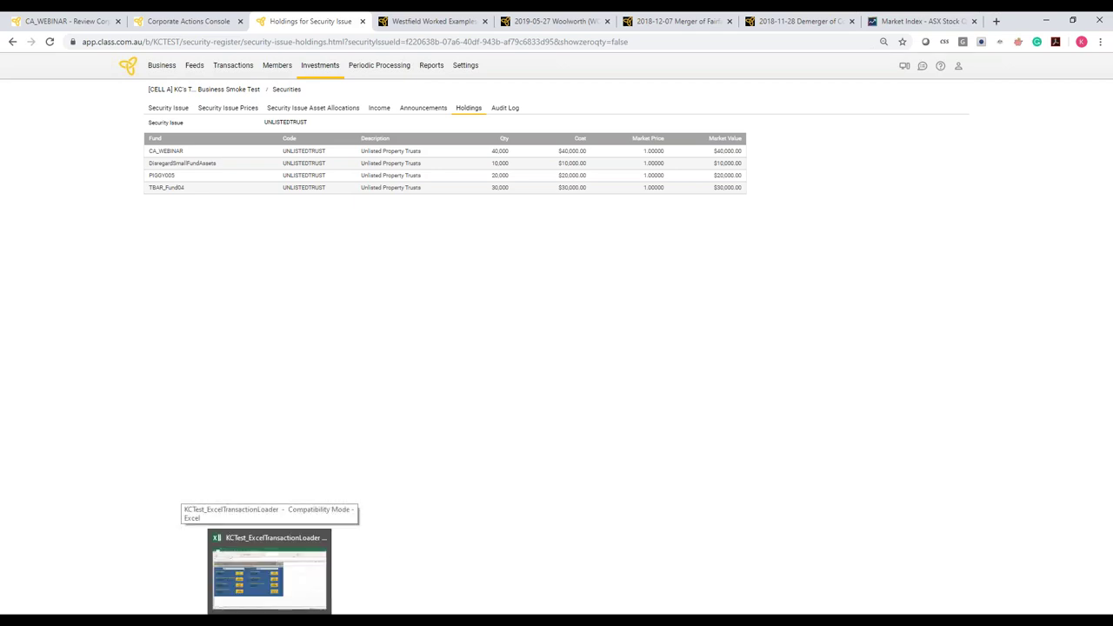
{"action": "left_click", "coordinate": [269, 569]}
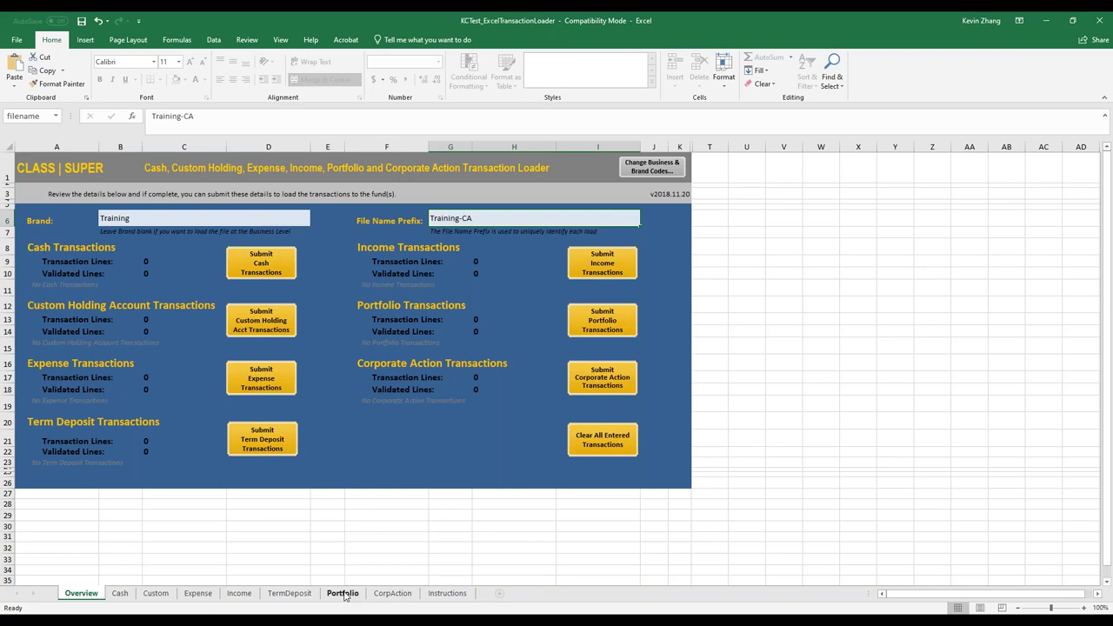
On the Portfolio sheet, prepare an UNLISTEDTRUST capital call: record 31/12/2018, 0.50 per share, effective 14/1/2019
{"action": "left_click", "coordinate": [344, 595]}
{"action": "left_click", "coordinate": [342, 593]}
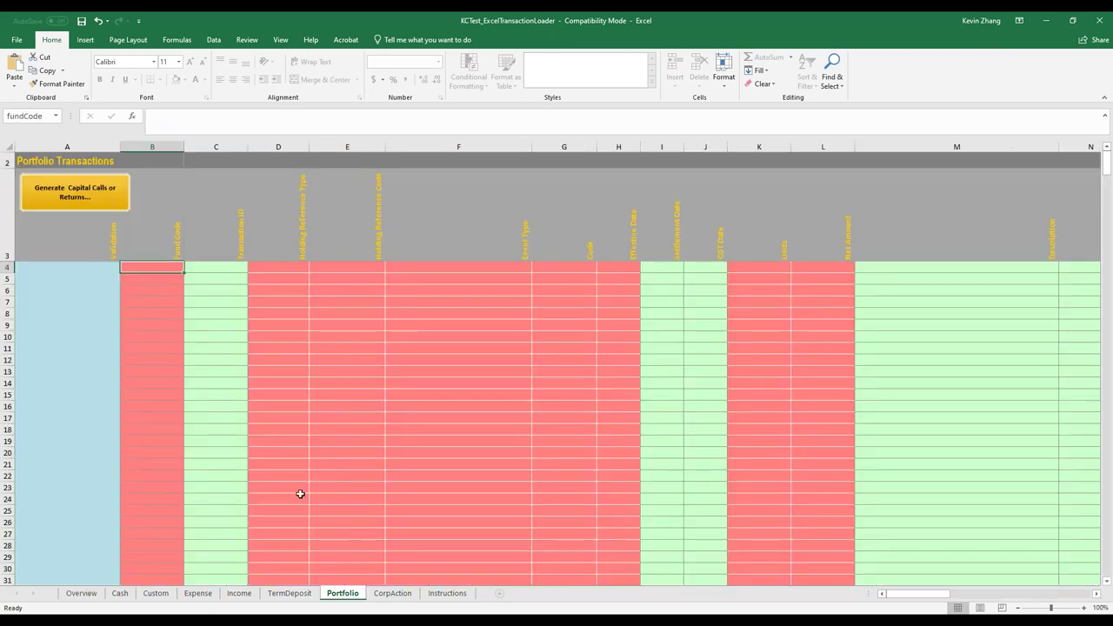
{"action": "left_click", "coordinate": [113, 196]}
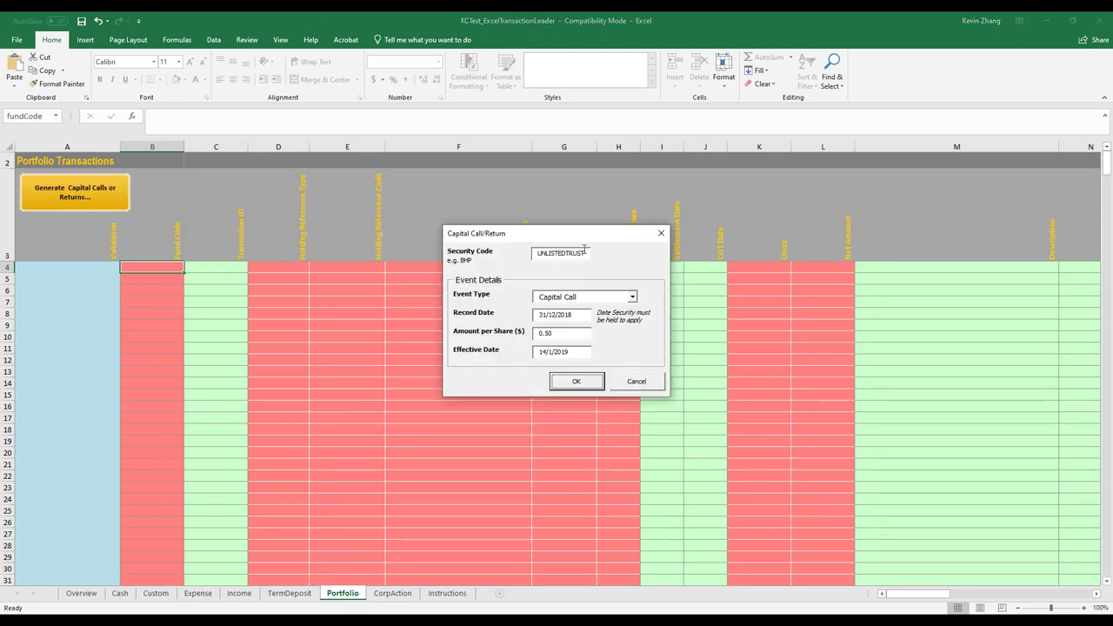
{"action": "left_click_drag", "start_coordinate": [586, 252], "coordinate": [536, 253]}
{"action": "left_click", "coordinate": [534, 253]}
{"action": "left_click_drag", "start_coordinate": [575, 315], "coordinate": [537, 316]}
{"action": "left_click", "coordinate": [589, 315]}
{"action": "left_click_drag", "start_coordinate": [561, 334], "coordinate": [524, 333]}
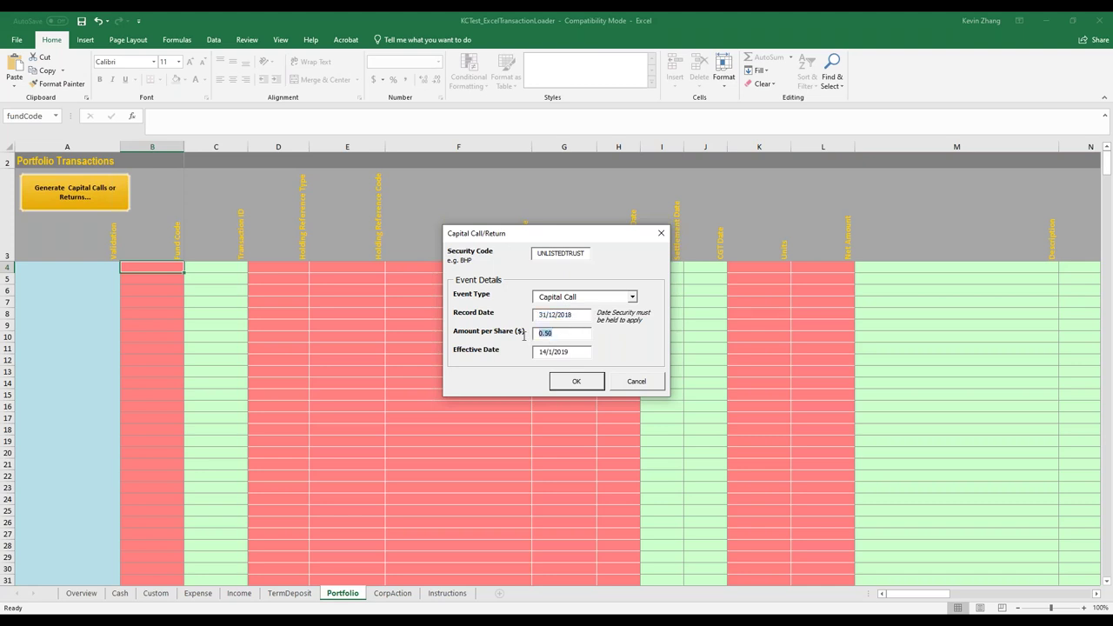
{"action": "left_click", "coordinate": [573, 355]}
Confirm generating the capital call events and log in to Class with the user's e-mail and password
{"action": "left_click", "coordinate": [585, 388]}
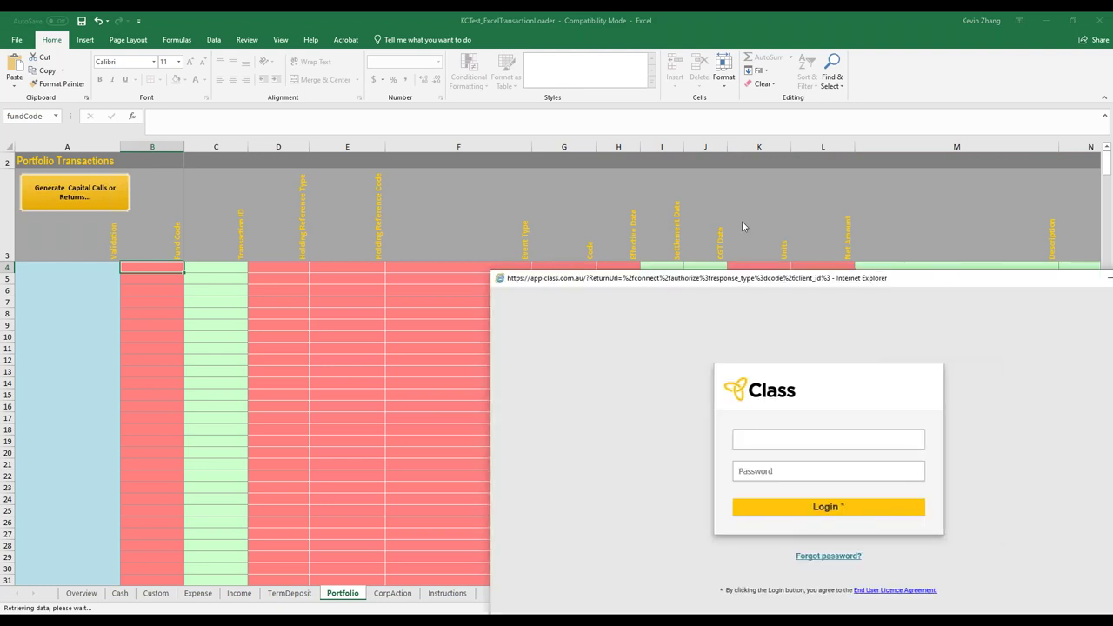
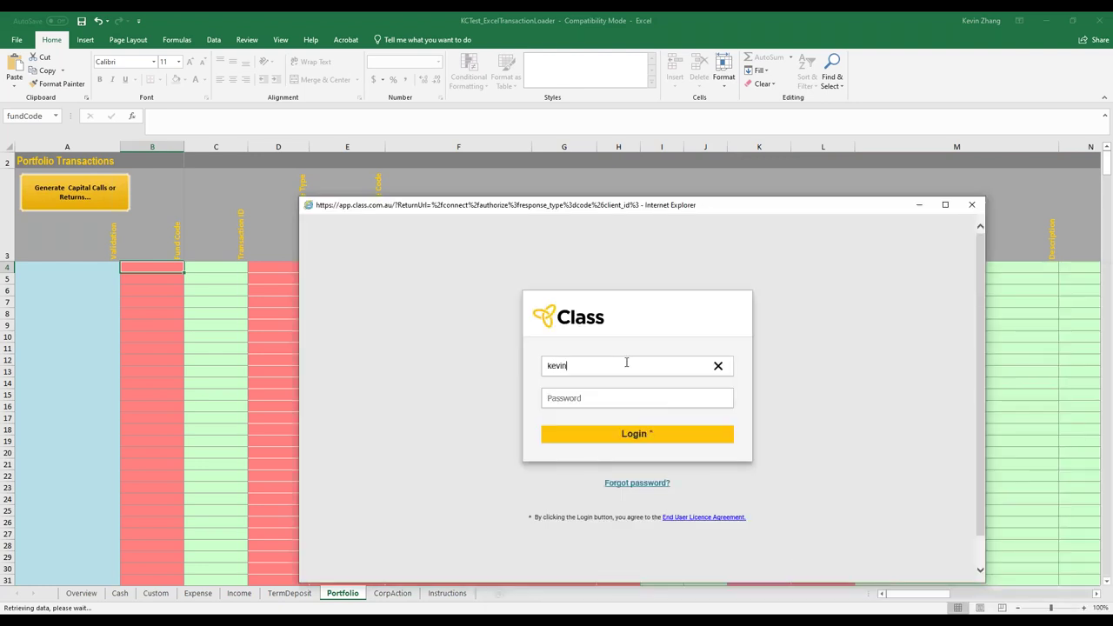
{"action": "key", "text": "Tab"}
{"action": "type", "text": "********"}
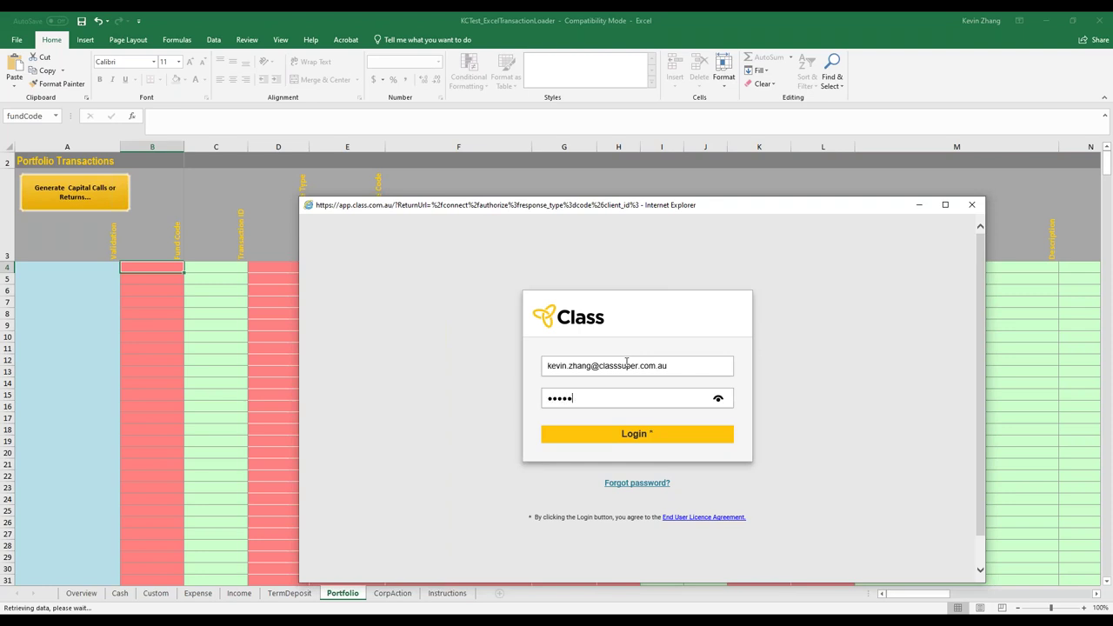
{"action": "type", "text": "**"}
{"action": "key", "text": "Return"}
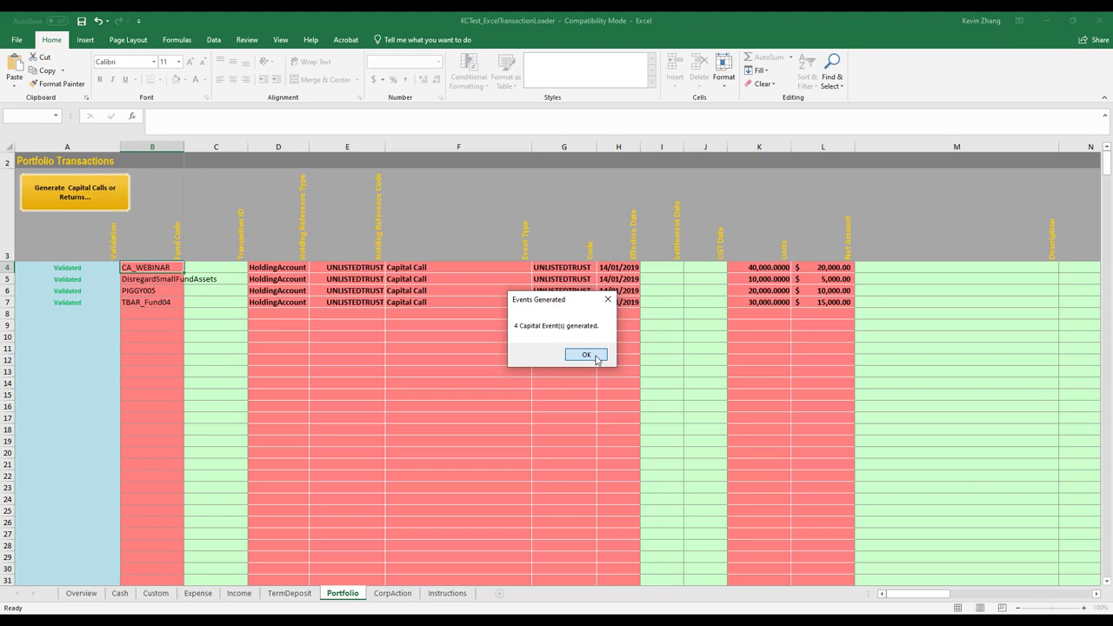
Dismiss the Events Generated message, check the first row's units and netAmount formula, then switch to Income
{"action": "left_click", "coordinate": [586, 356]}
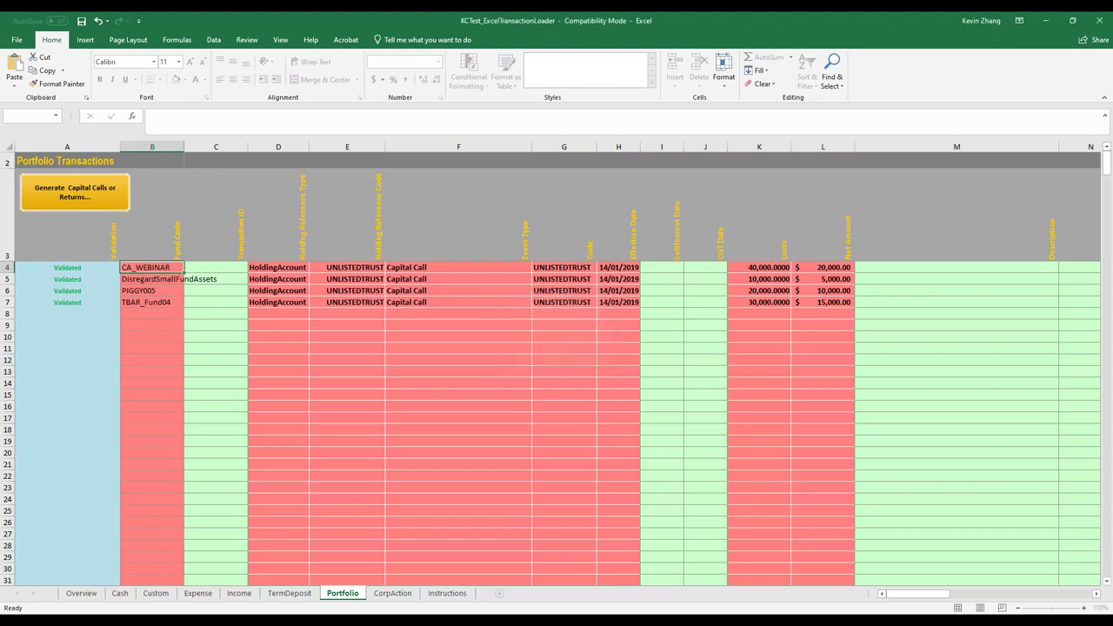
{"action": "left_click", "coordinate": [582, 317]}
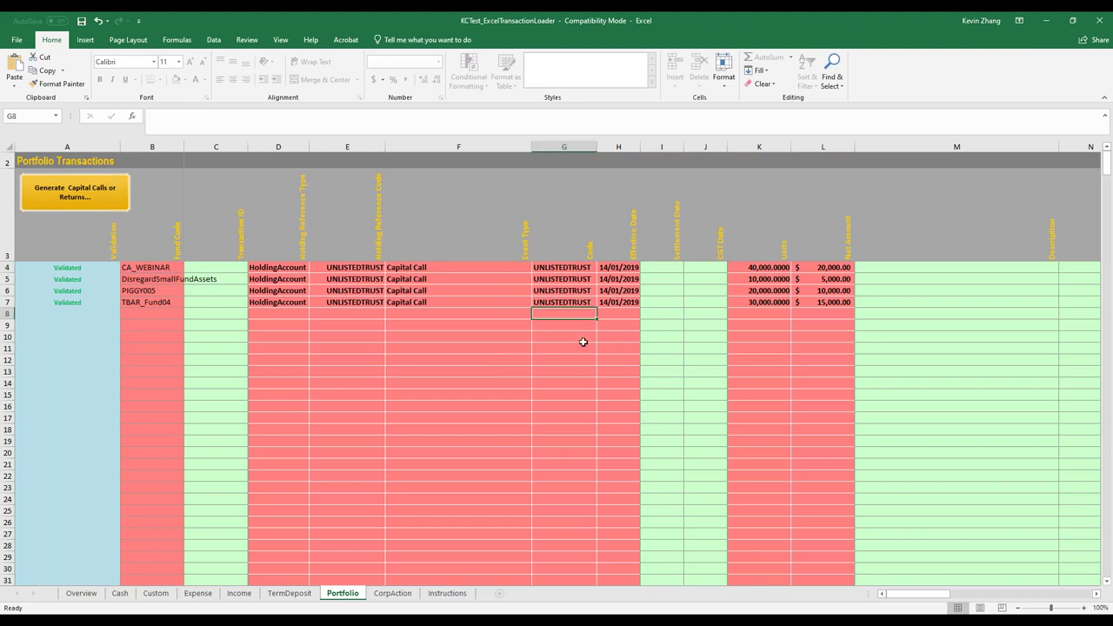
{"action": "left_click", "coordinate": [782, 270]}
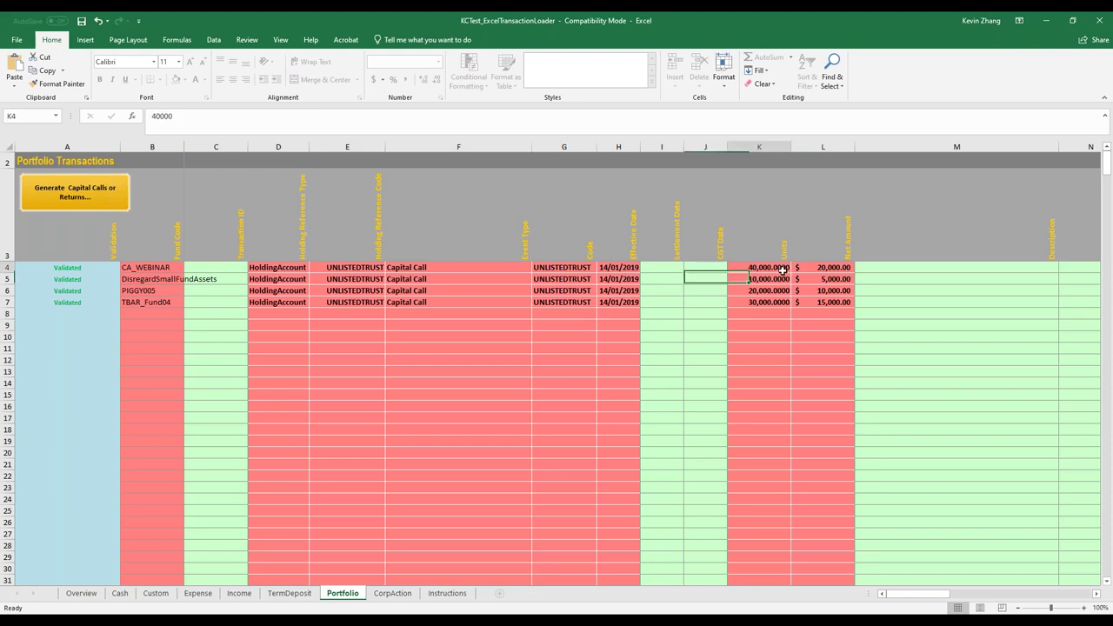
{"action": "left_click", "coordinate": [841, 275]}
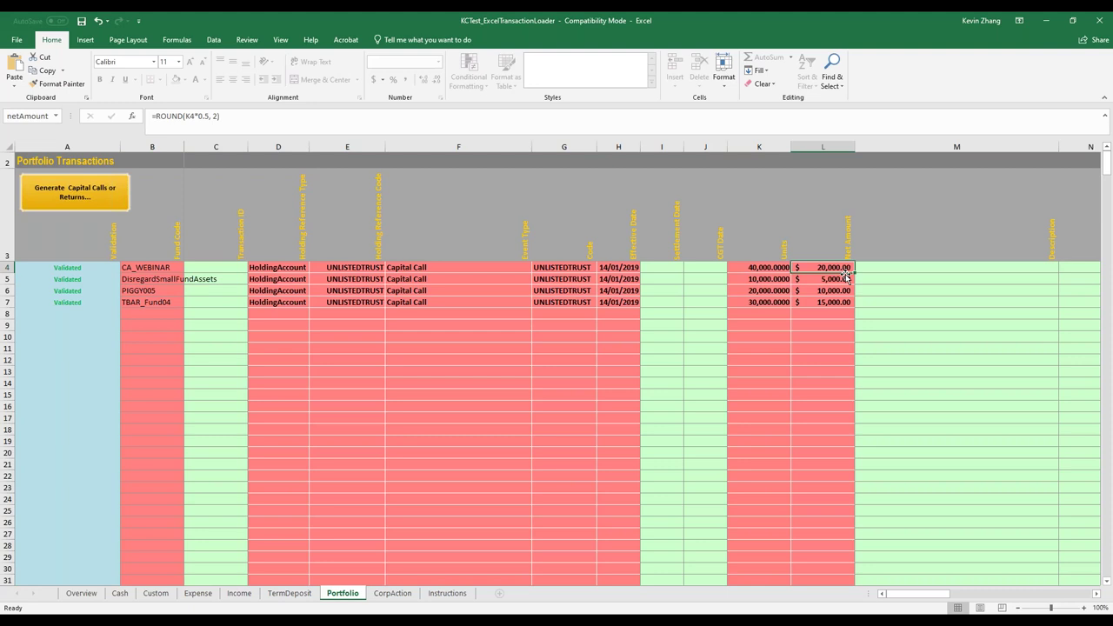
{"action": "left_click", "coordinate": [778, 271]}
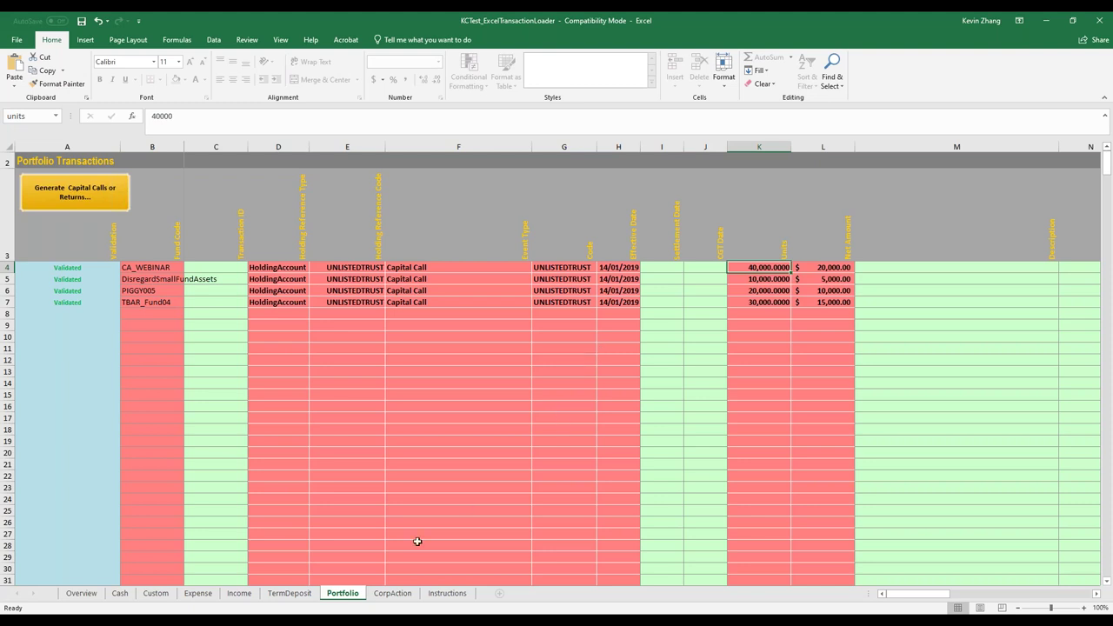
{"action": "left_click", "coordinate": [239, 593]}
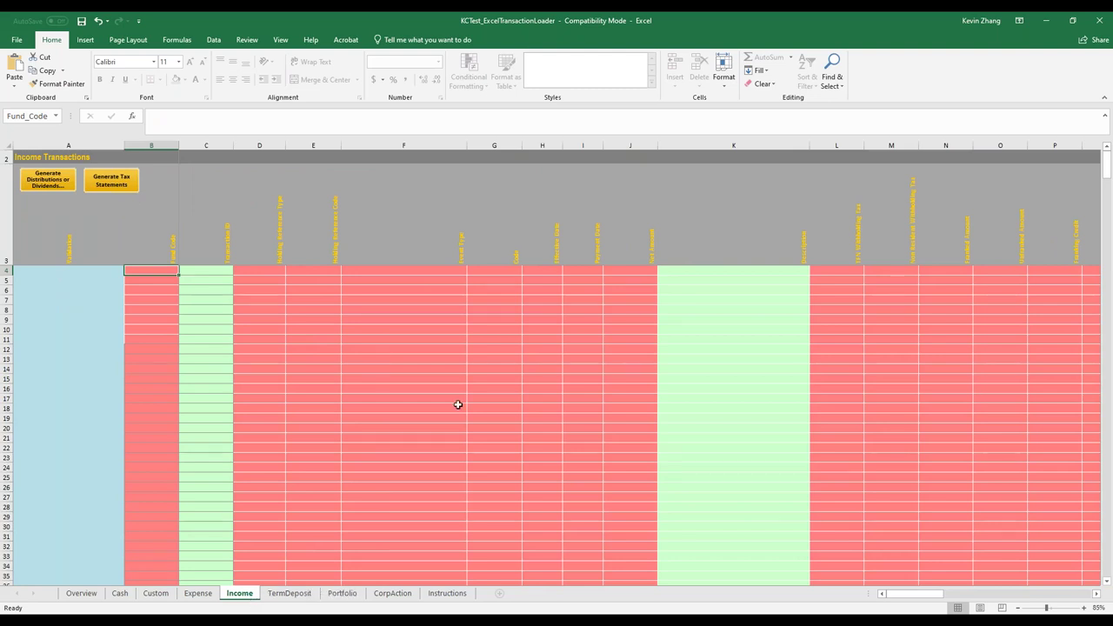
Open the distribution generator for UNLISTEDTRUST and keep Distribution - Cash as the event type
{"action": "left_click", "coordinate": [48, 190]}
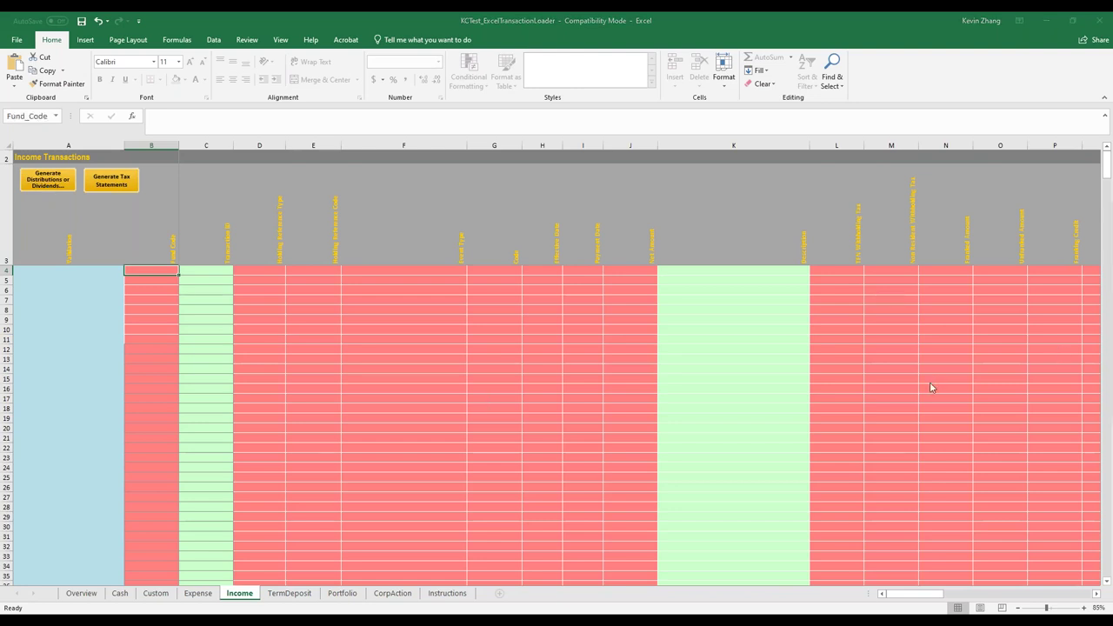
{"action": "left_click_drag", "start_coordinate": [1112, 258], "coordinate": [535, 211]}
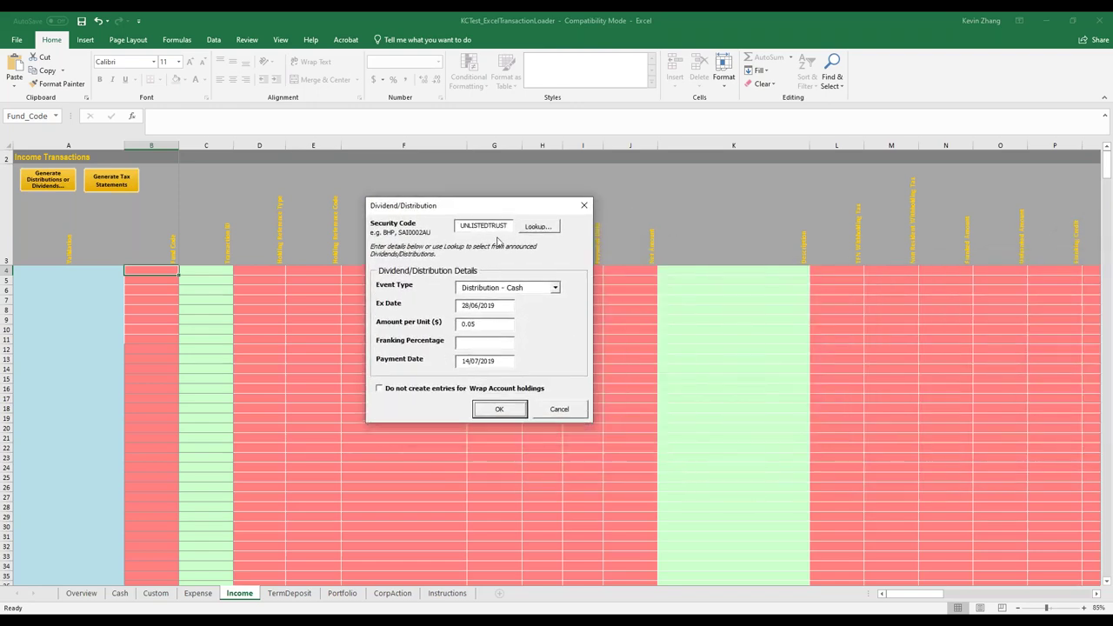
{"action": "double_click", "coordinate": [470, 226]}
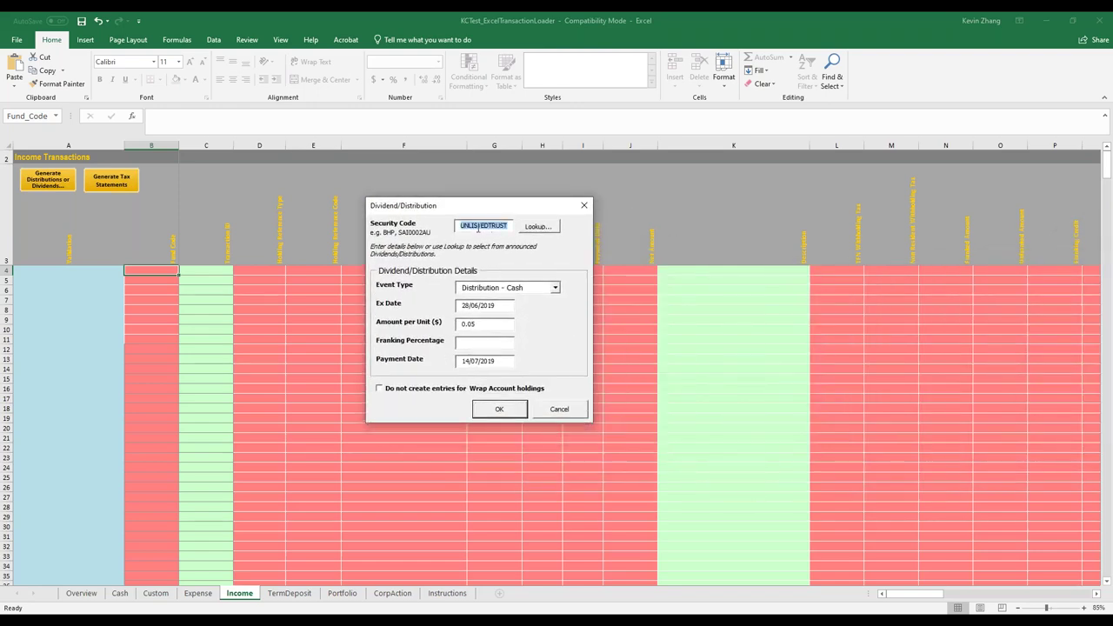
{"action": "left_click_drag", "start_coordinate": [477, 226], "coordinate": [503, 227]}
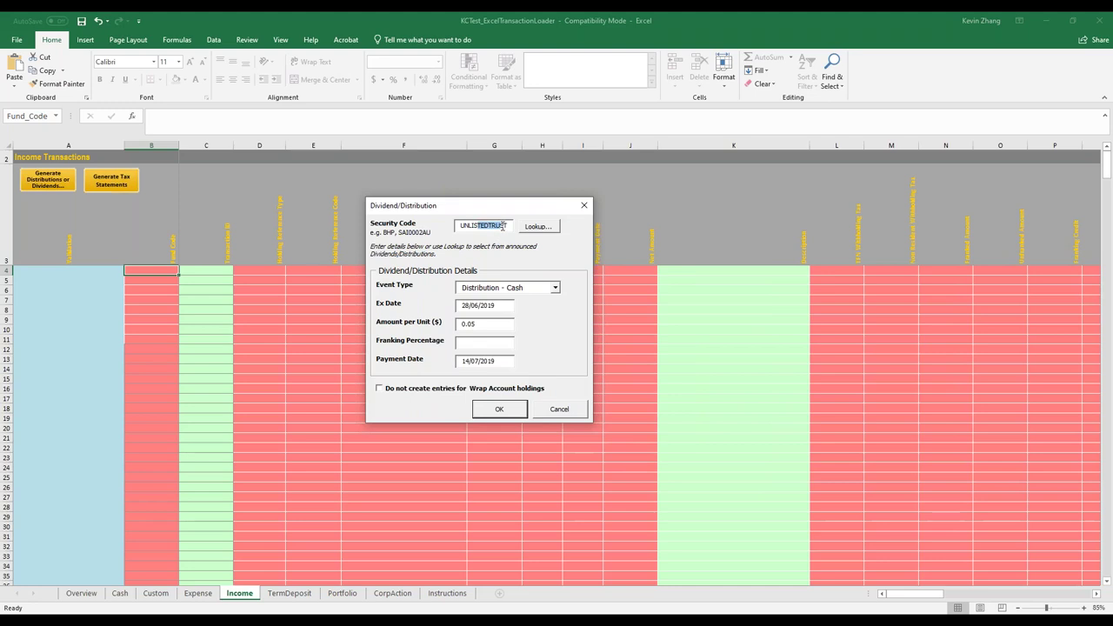
{"action": "left_click", "coordinate": [554, 290]}
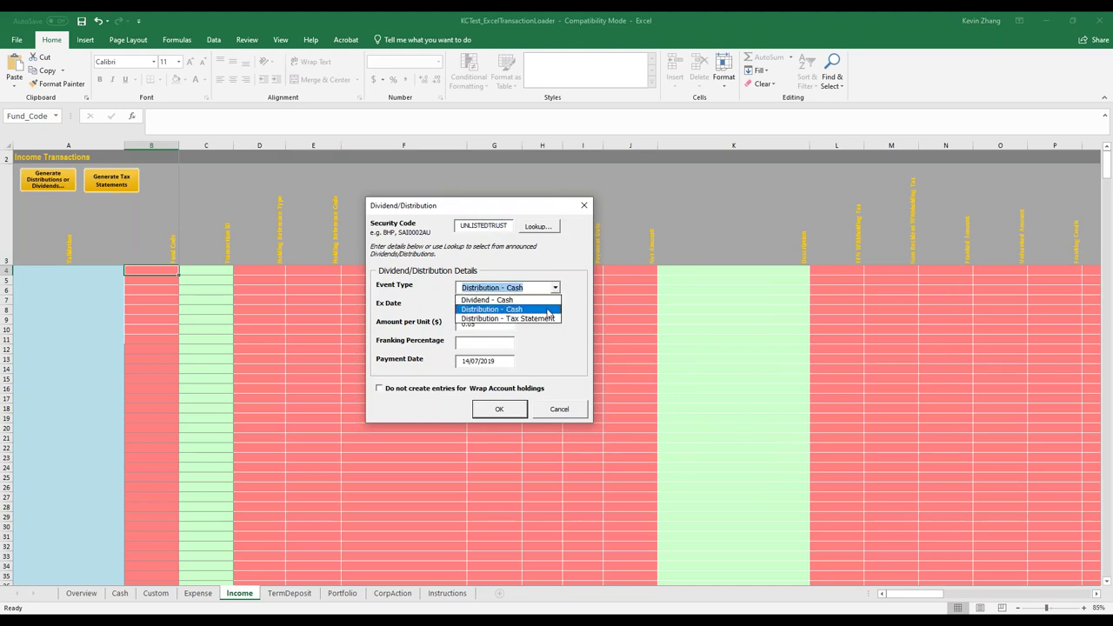
{"action": "left_click", "coordinate": [521, 310]}
Keep ex date 28/06/2019, 0.05 per unit and payment 14/07/2019, then generate the income rows
{"action": "left_click", "coordinate": [506, 307]}
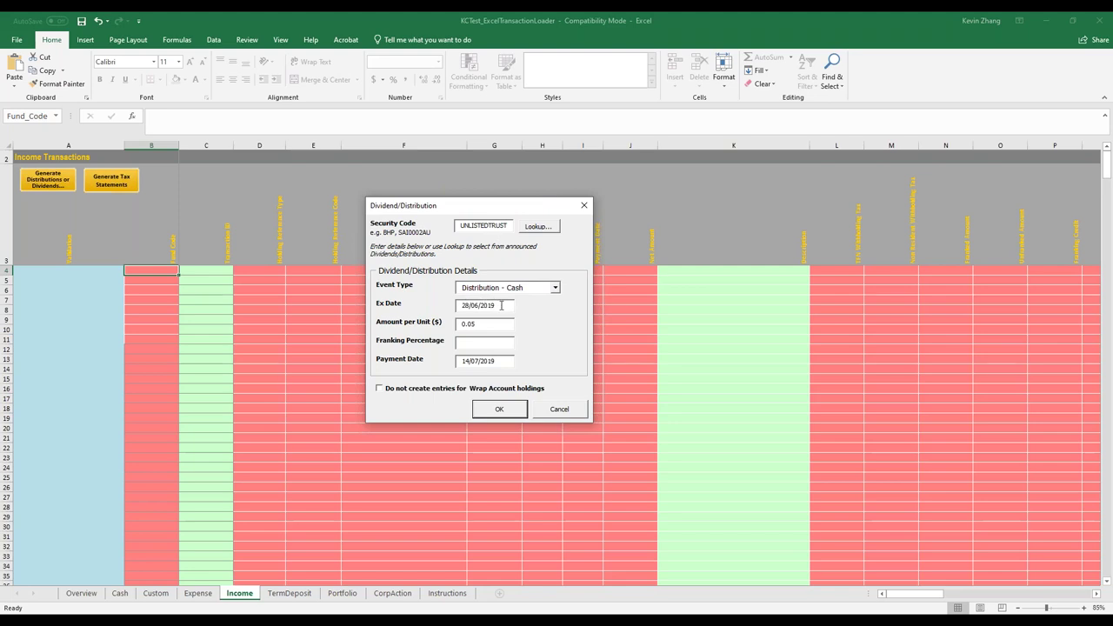
{"action": "left_click_drag", "start_coordinate": [495, 324], "coordinate": [463, 323]}
{"action": "left_click", "coordinate": [478, 345]}
{"action": "left_click_drag", "start_coordinate": [463, 361], "coordinate": [512, 362]}
{"action": "left_click", "coordinate": [499, 410]}
{"action": "left_click", "coordinate": [499, 411]}
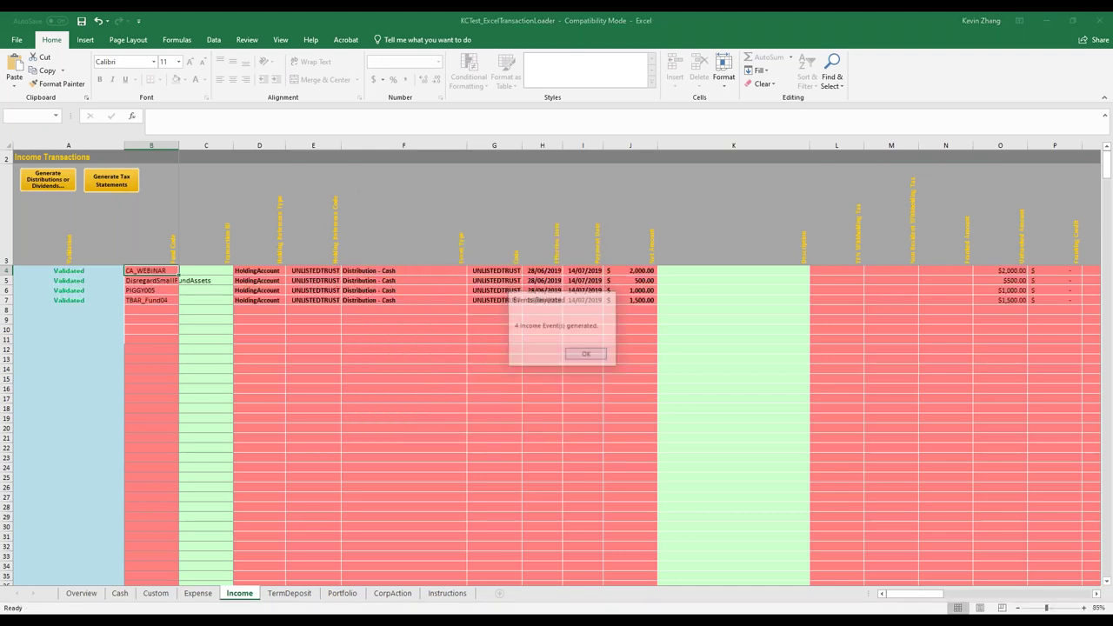
{"action": "left_click", "coordinate": [585, 353]}
{"action": "left_click", "coordinate": [647, 271]}
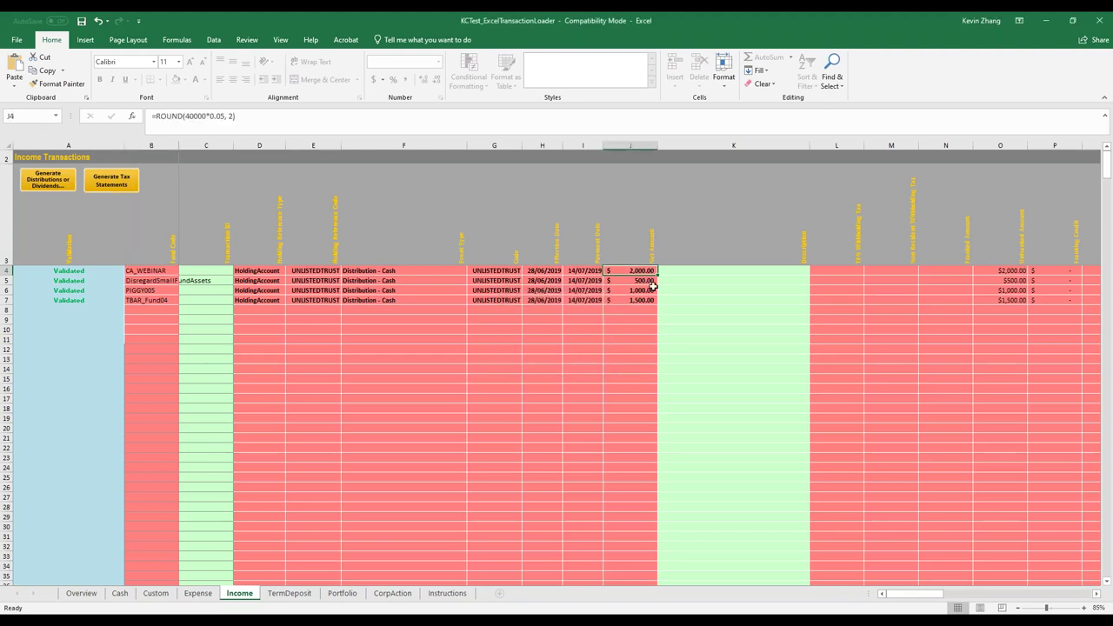
{"action": "left_click_drag", "start_coordinate": [653, 285], "coordinate": [704, 312]}
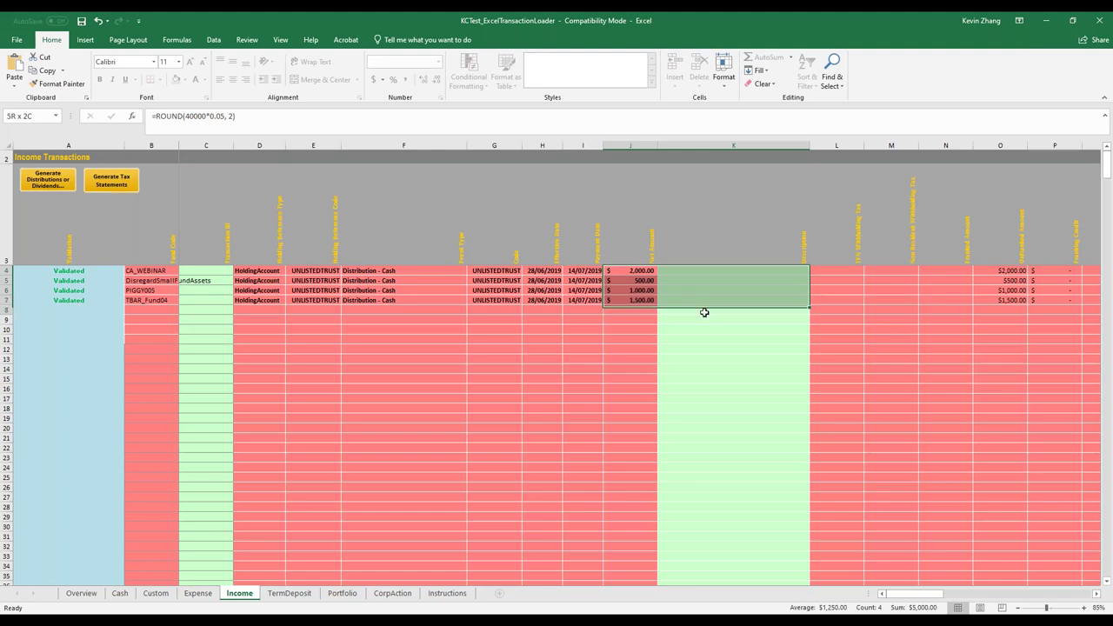
{"action": "left_click", "coordinate": [630, 271]}
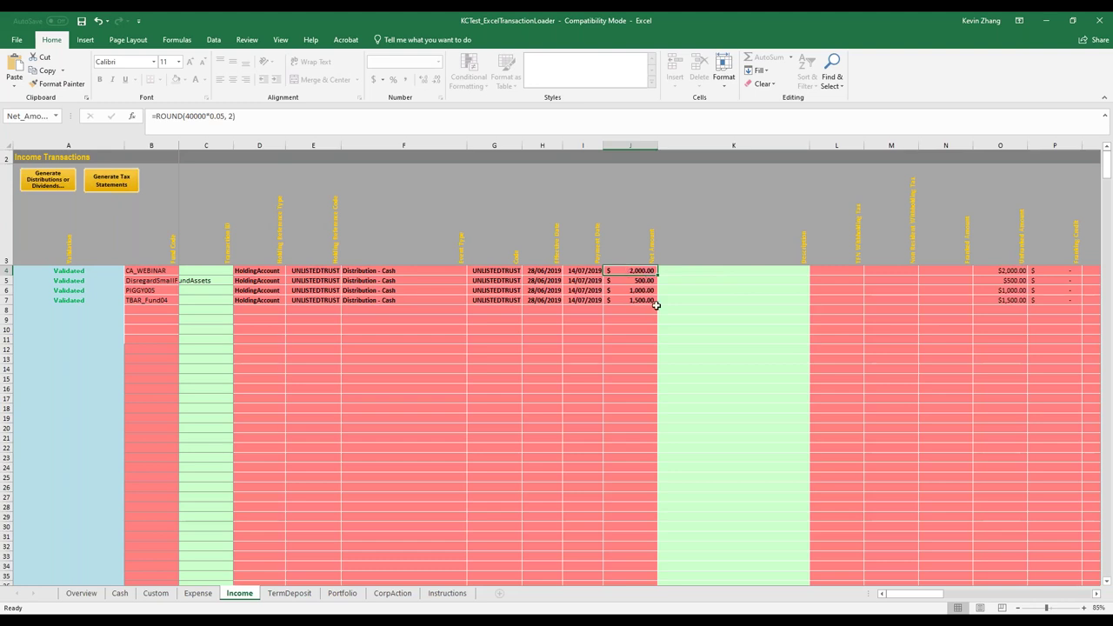
{"action": "left_click", "coordinate": [650, 310]}
{"action": "left_click", "coordinate": [583, 330]}
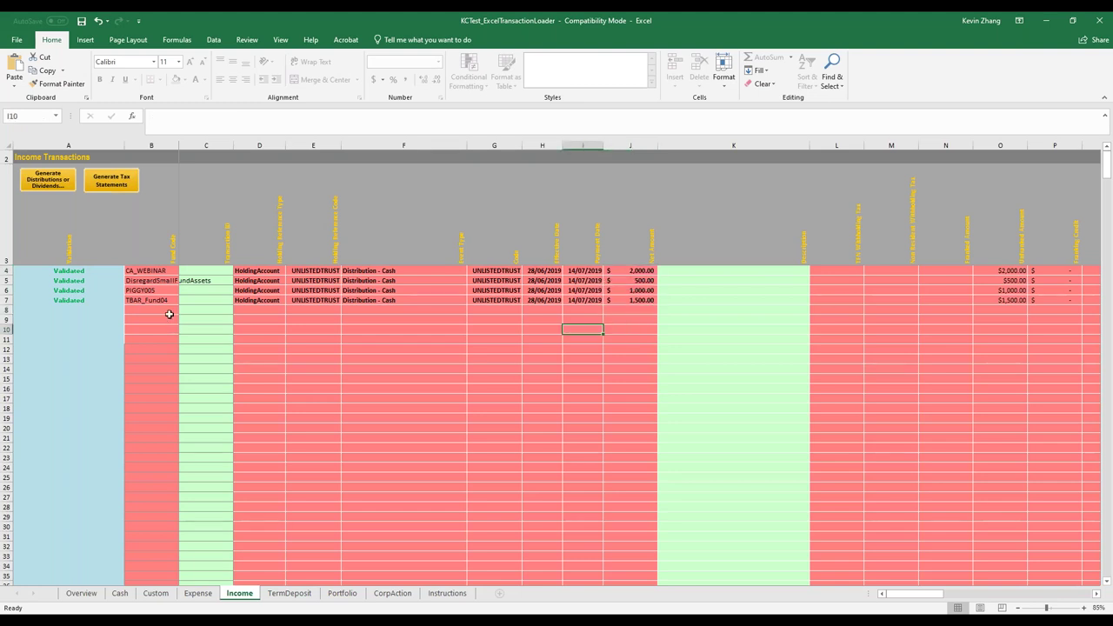
{"action": "left_click", "coordinate": [167, 310]}
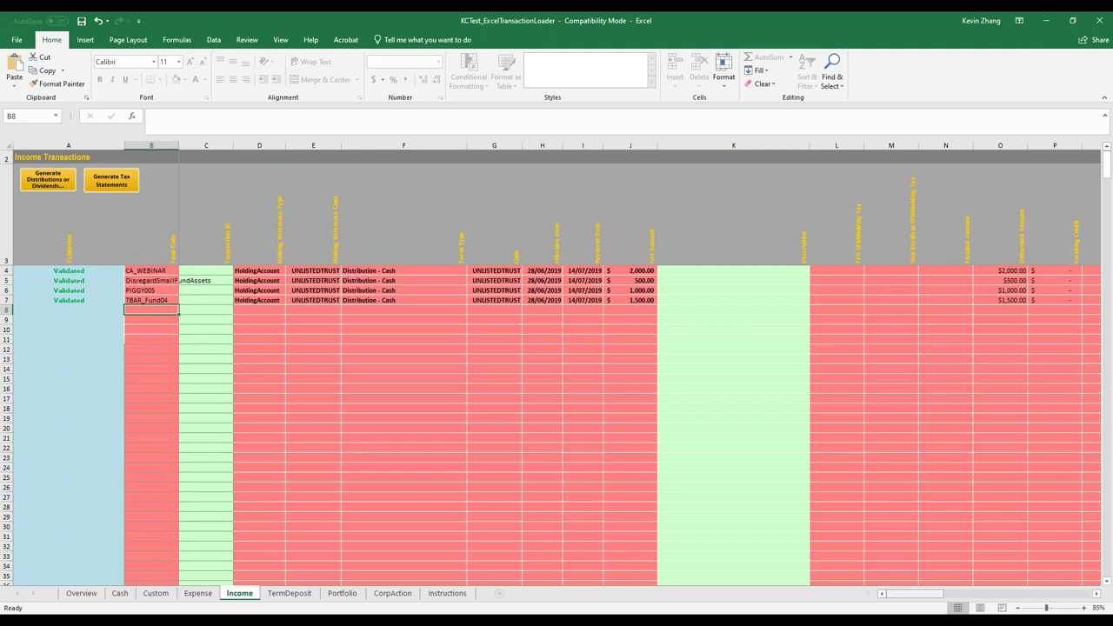
{"action": "left_click_drag", "start_coordinate": [938, 598], "coordinate": [911, 598]}
Copy the four distribution rows B4:J7 and paste them starting at row 8
{"action": "left_click", "coordinate": [159, 270]}
{"action": "left_click_drag", "start_coordinate": [467, 307], "coordinate": [609, 303]}
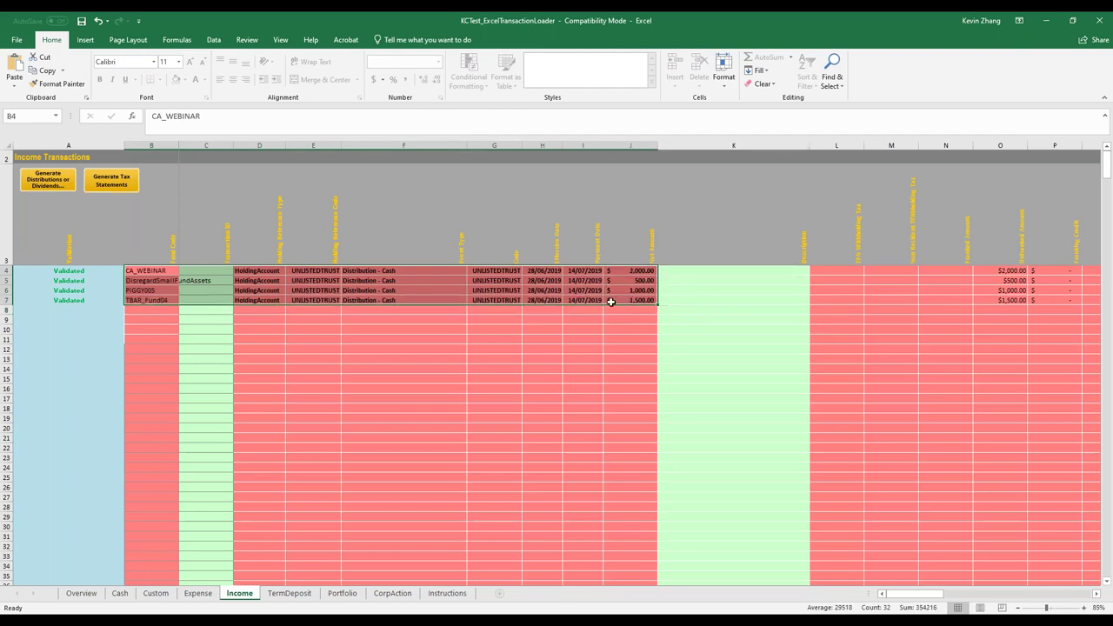
{"action": "key", "text": "ctrl+c"}
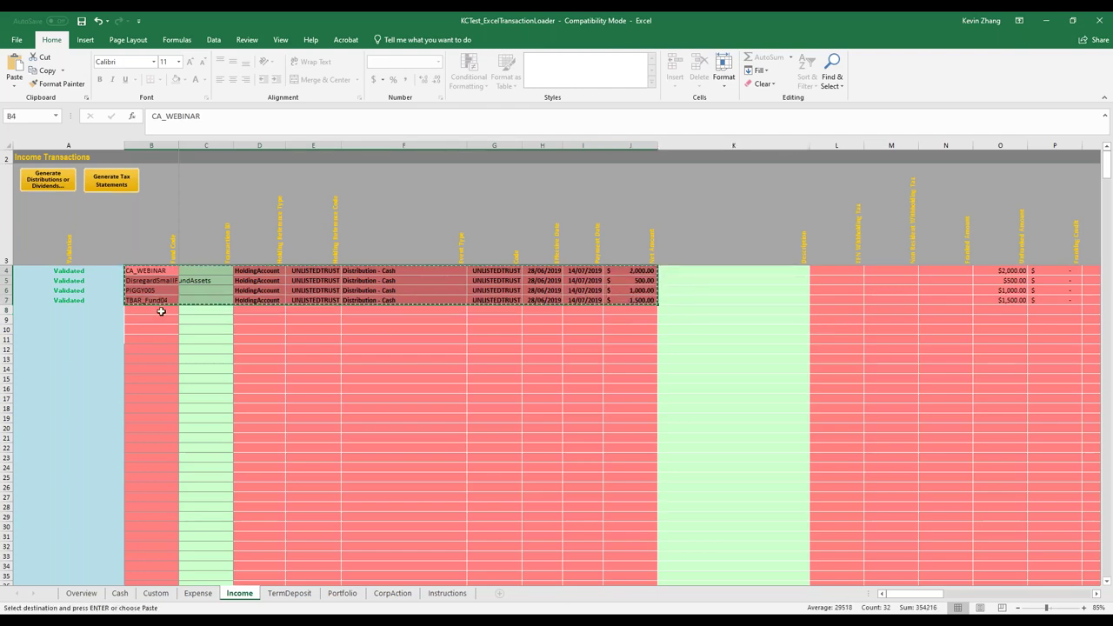
{"action": "left_click", "coordinate": [161, 311]}
{"action": "key", "text": "ctrl+v"}
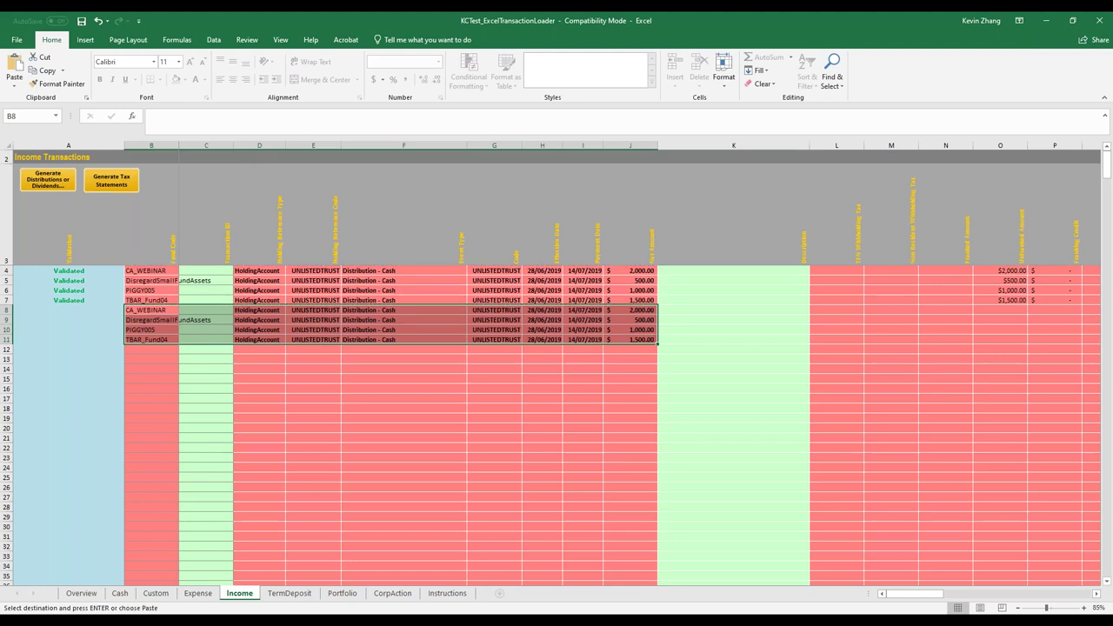
{"action": "left_click", "coordinate": [404, 369]}
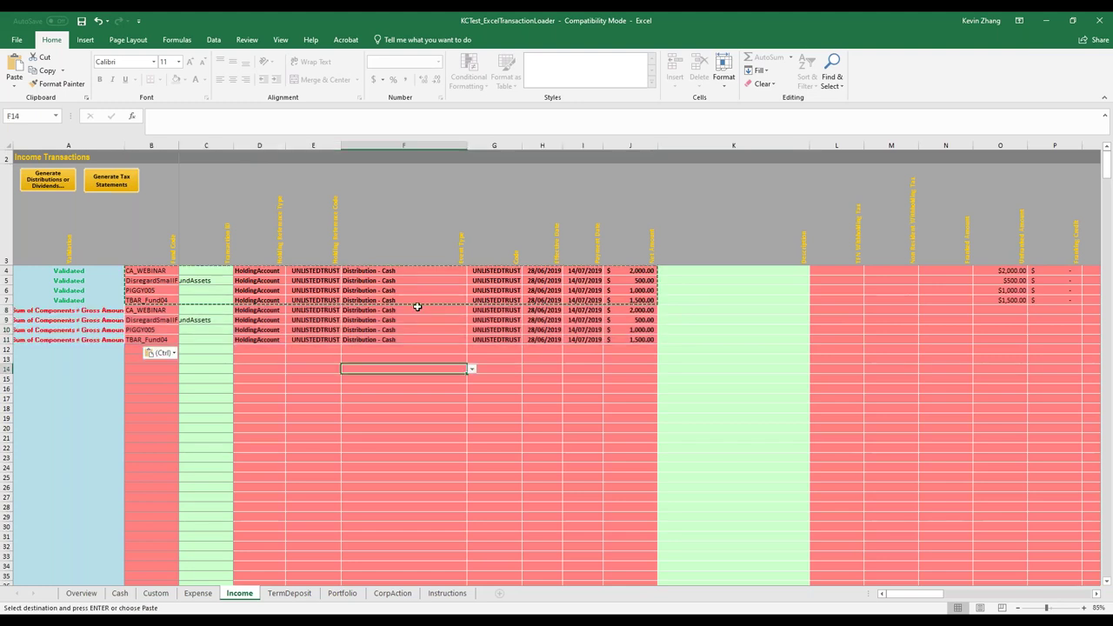
Set F8 to Distribution - Tax Statement and copy that event type into F9:F11
{"action": "left_click", "coordinate": [417, 307]}
{"action": "left_click", "coordinate": [471, 310]}
{"action": "left_click", "coordinate": [400, 332]}
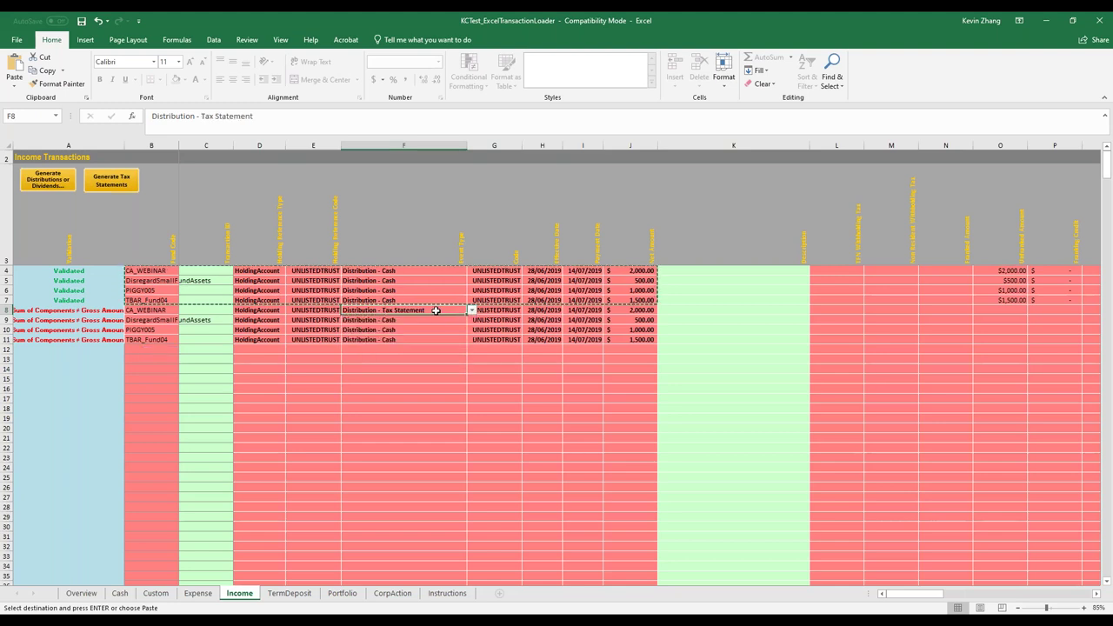
{"action": "key", "text": "ctrl+c"}
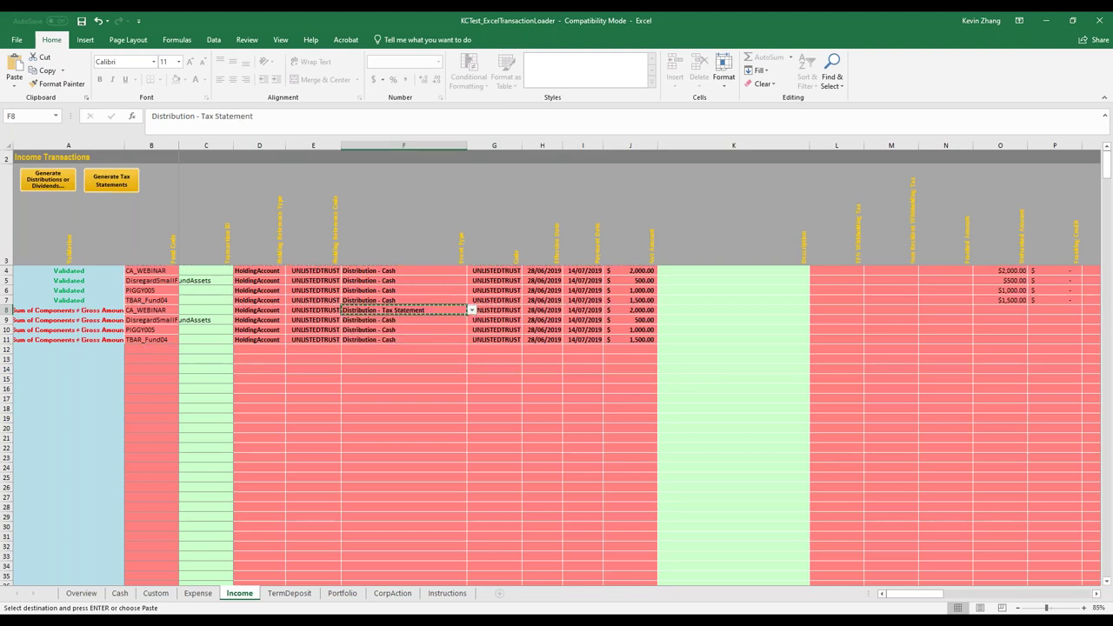
{"action": "left_click", "coordinate": [434, 320]}
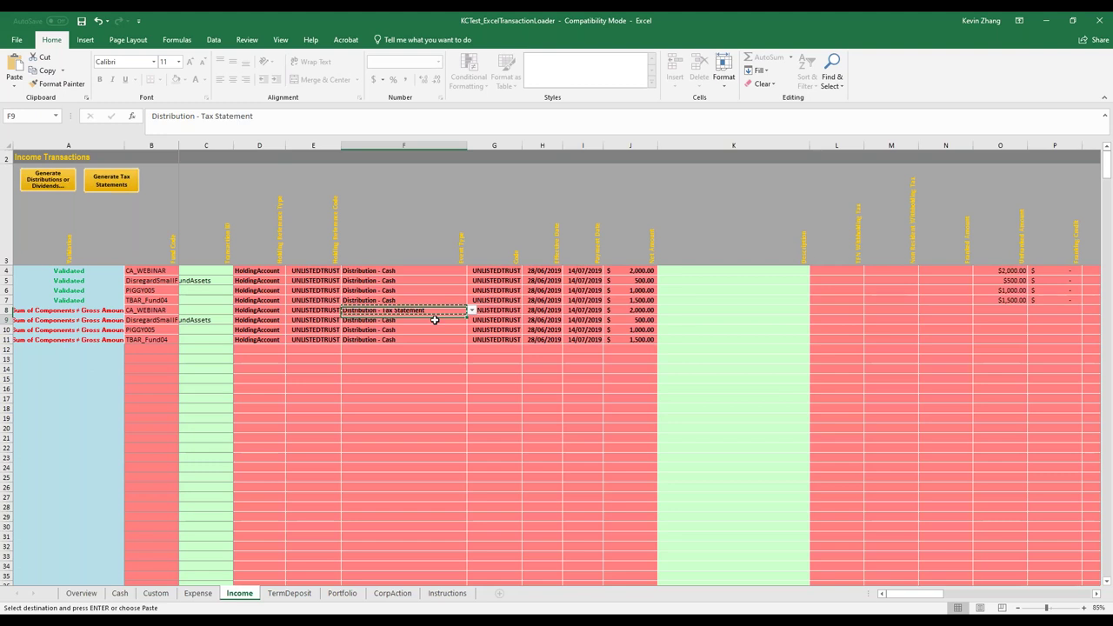
{"action": "left_click_drag", "start_coordinate": [435, 319], "coordinate": [435, 337]}
{"action": "key", "text": "ctrl+v"}
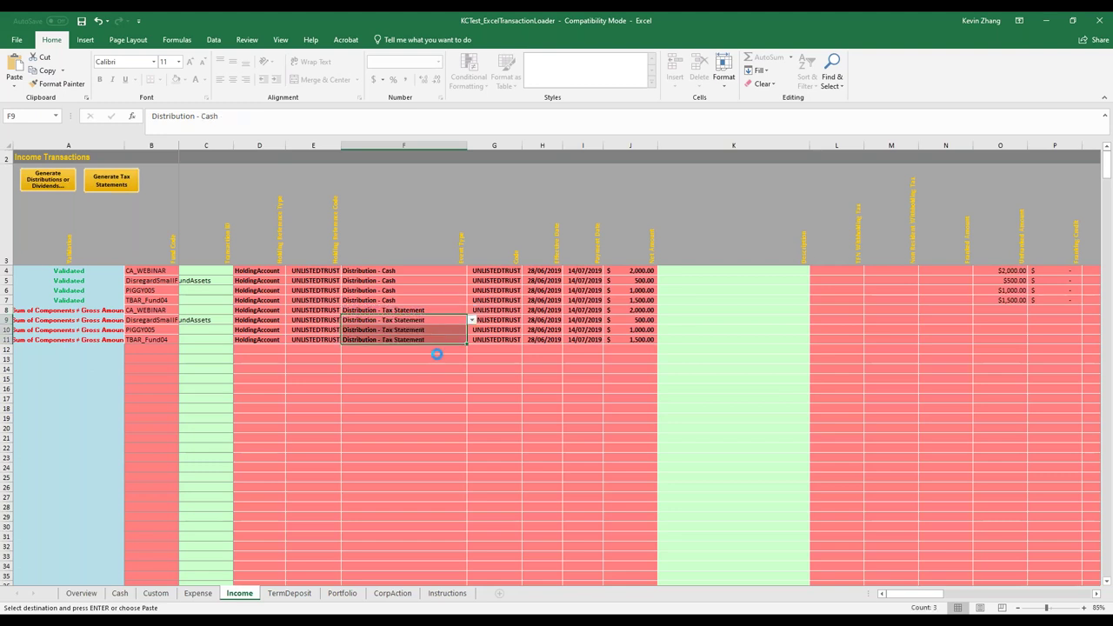
{"action": "left_click", "coordinate": [443, 353]}
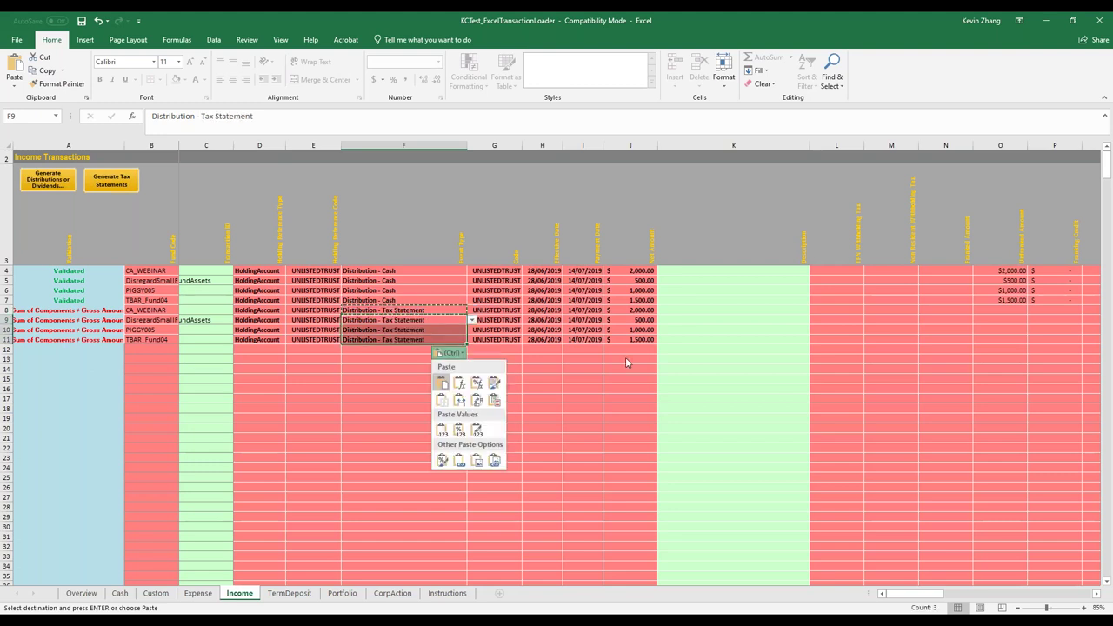
{"action": "left_click", "coordinate": [970, 334]}
{"action": "key", "text": "Up"}
{"action": "key", "text": "Up"}
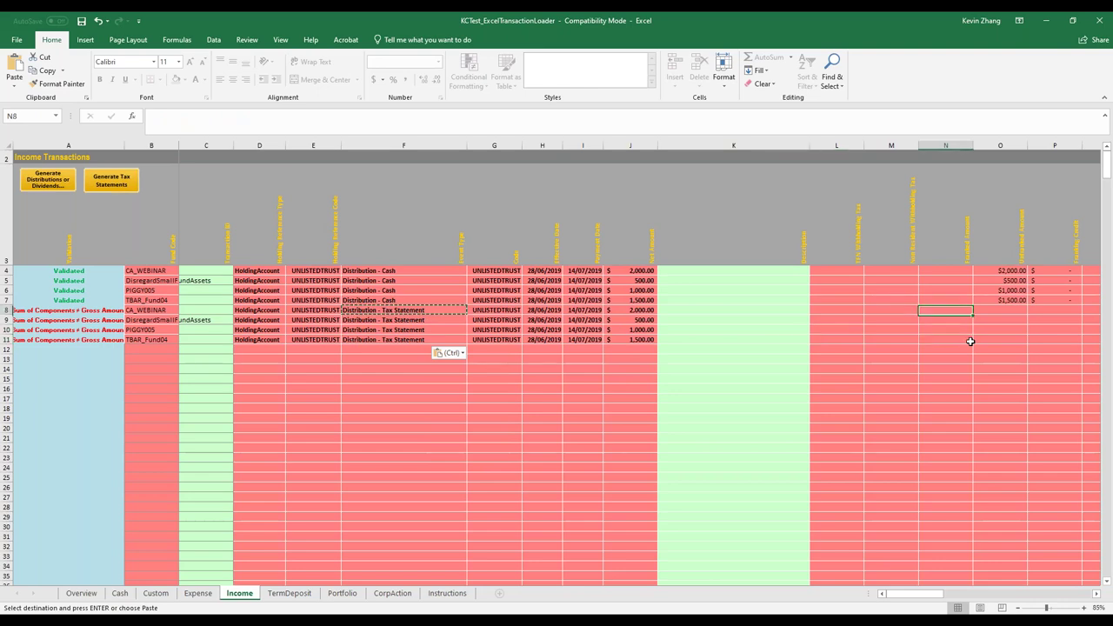
{"action": "key", "text": "Right"}
Enter =0.04*Portfolio!K5 in R9 to take 4% of the Portfolio units
{"action": "key", "text": "Right"}
{"action": "key", "text": "Right"}
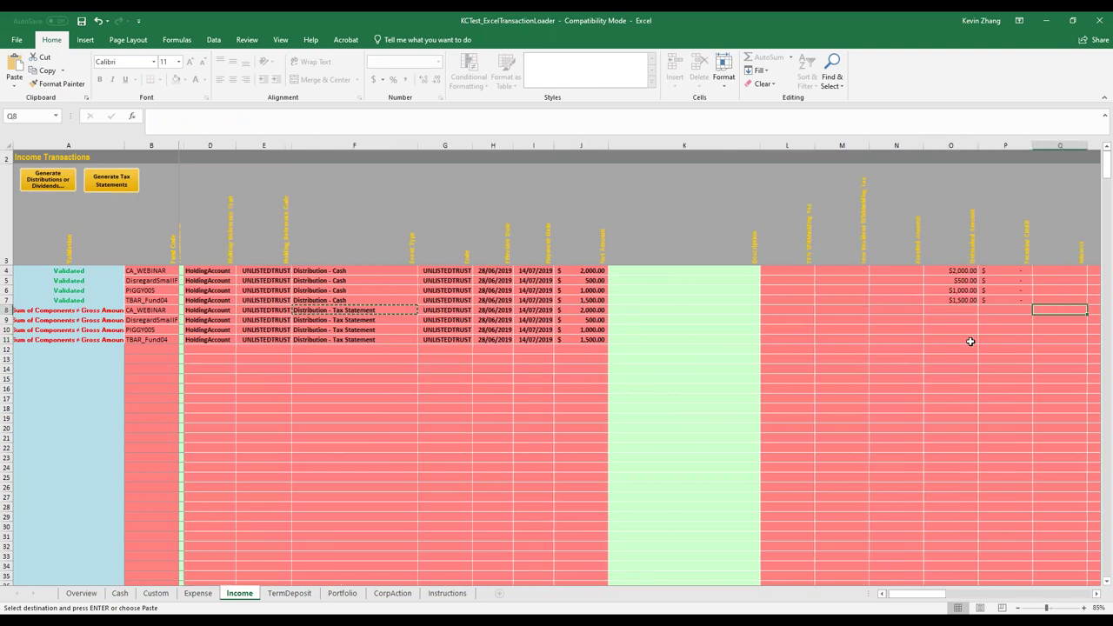
{"action": "scroll", "coordinate": [970, 341], "scroll_direction": "right", "scroll_amount": 2}
{"action": "key", "text": "Right"}
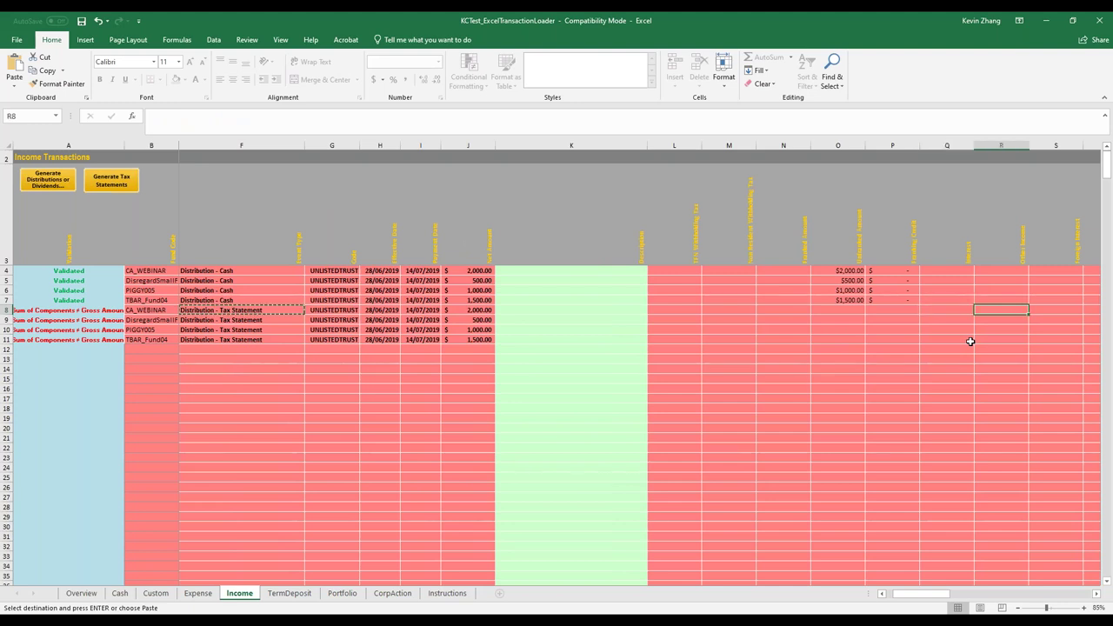
{"action": "key", "text": "Down"}
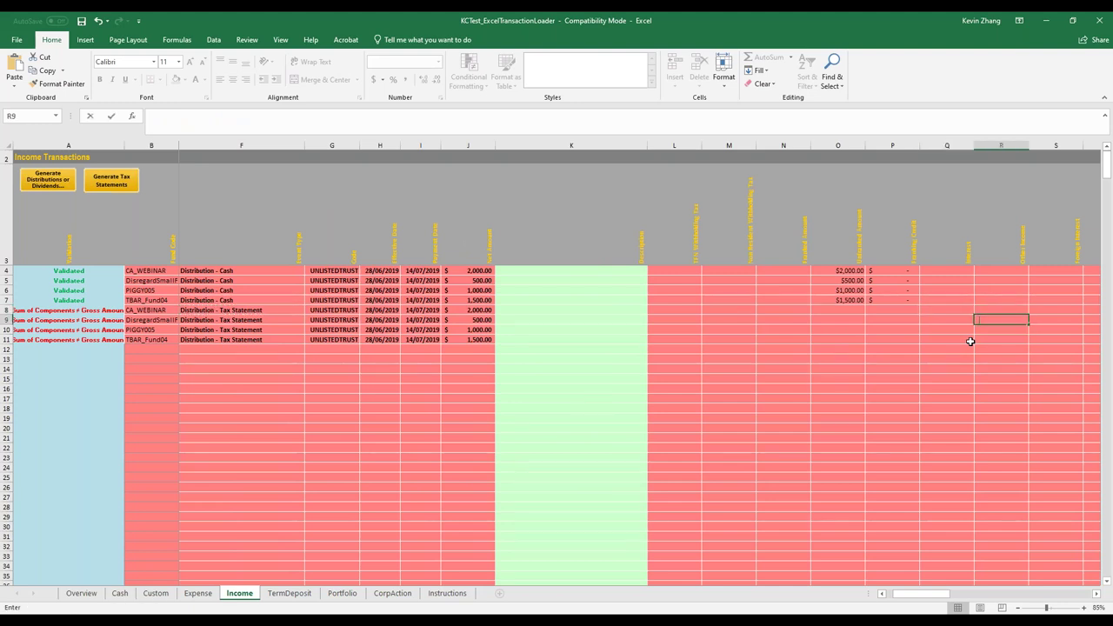
{"action": "type", "text": "=0"}
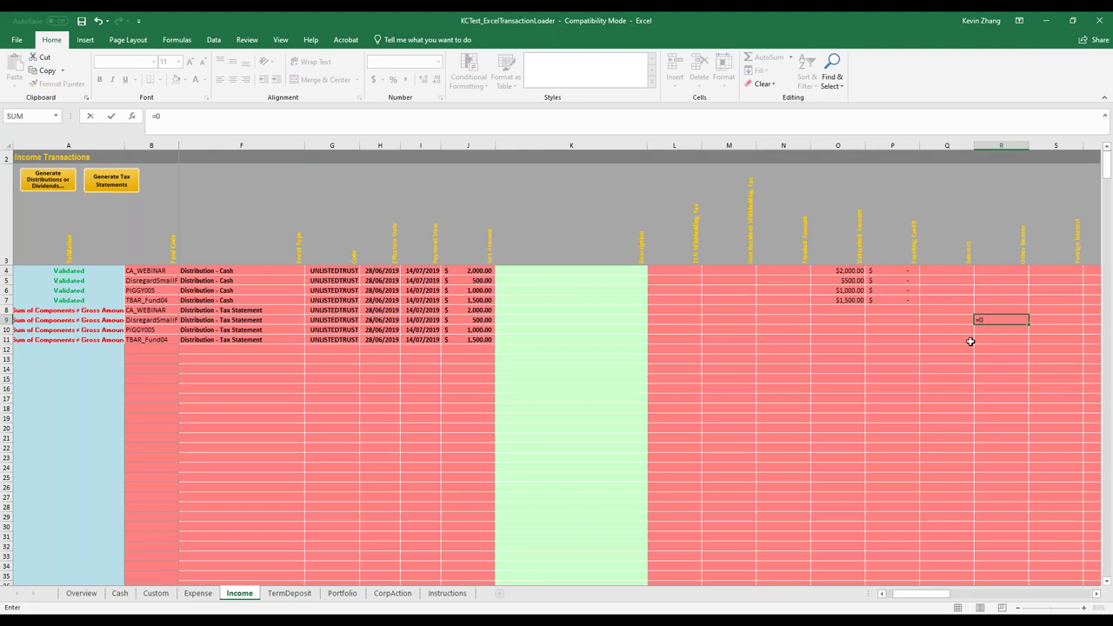
{"action": "type", "text": ".04*"}
{"action": "left_click", "coordinate": [342, 593]}
{"action": "left_click", "coordinate": [771, 270]}
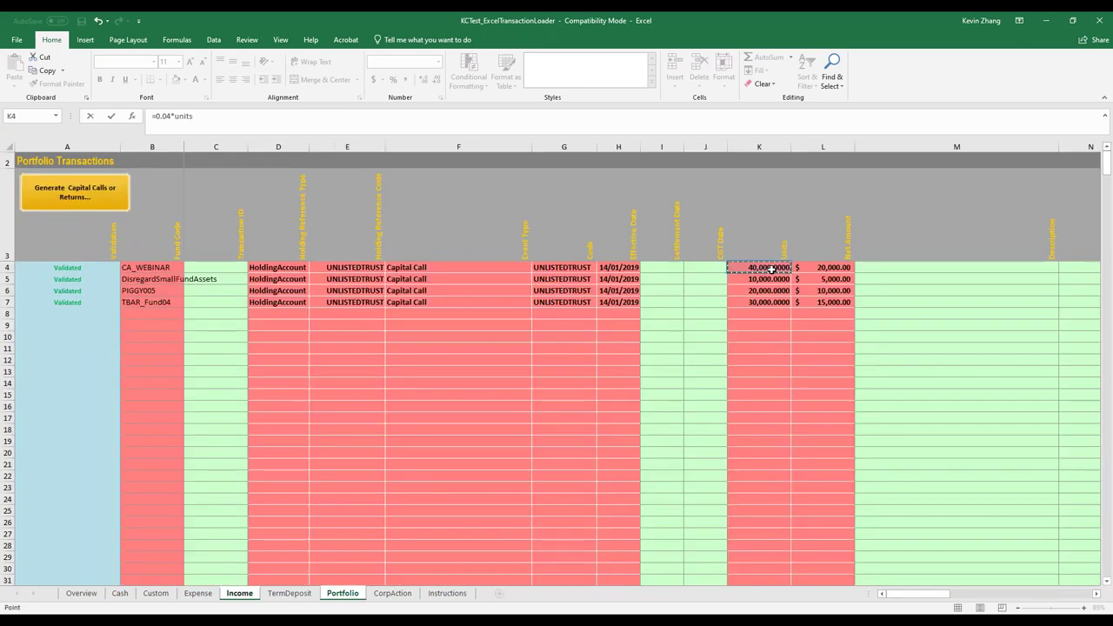
{"action": "left_click", "coordinate": [769, 278]}
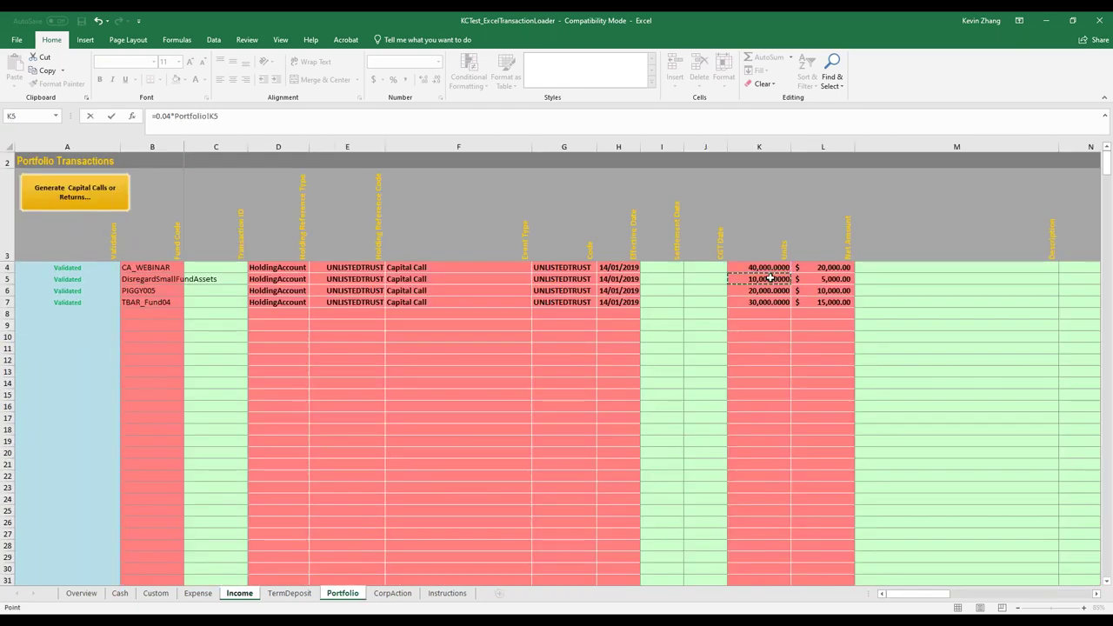
{"action": "key", "text": "Return"}
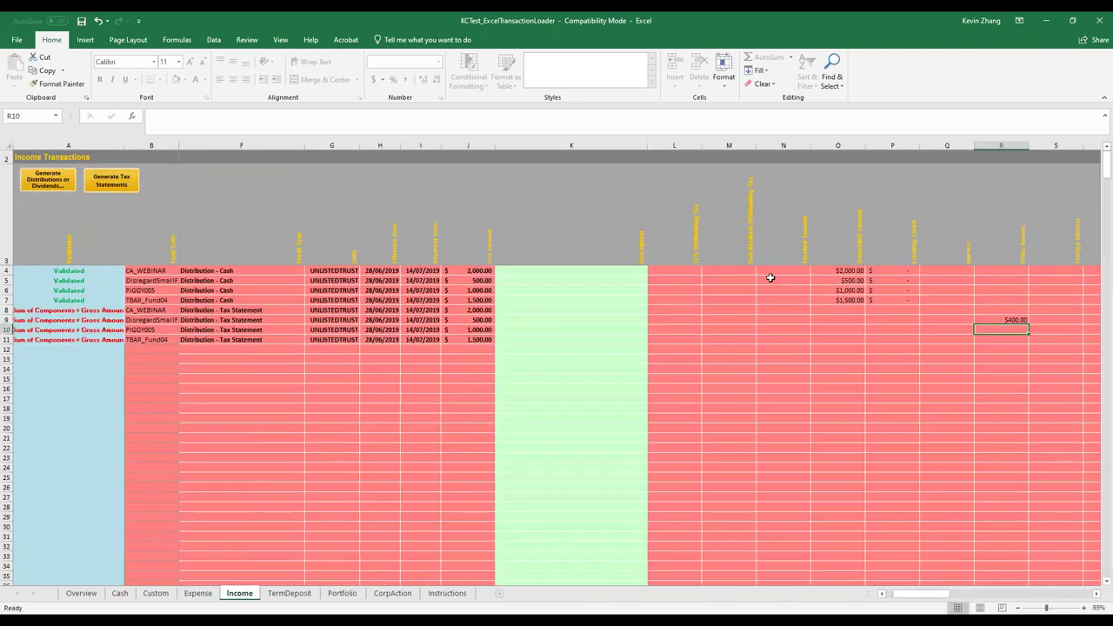
Copy the R9 formula into R8 and R10:R11 and check the copied results
{"action": "key", "text": "Up"}
{"action": "key", "text": "ctrl+c"}
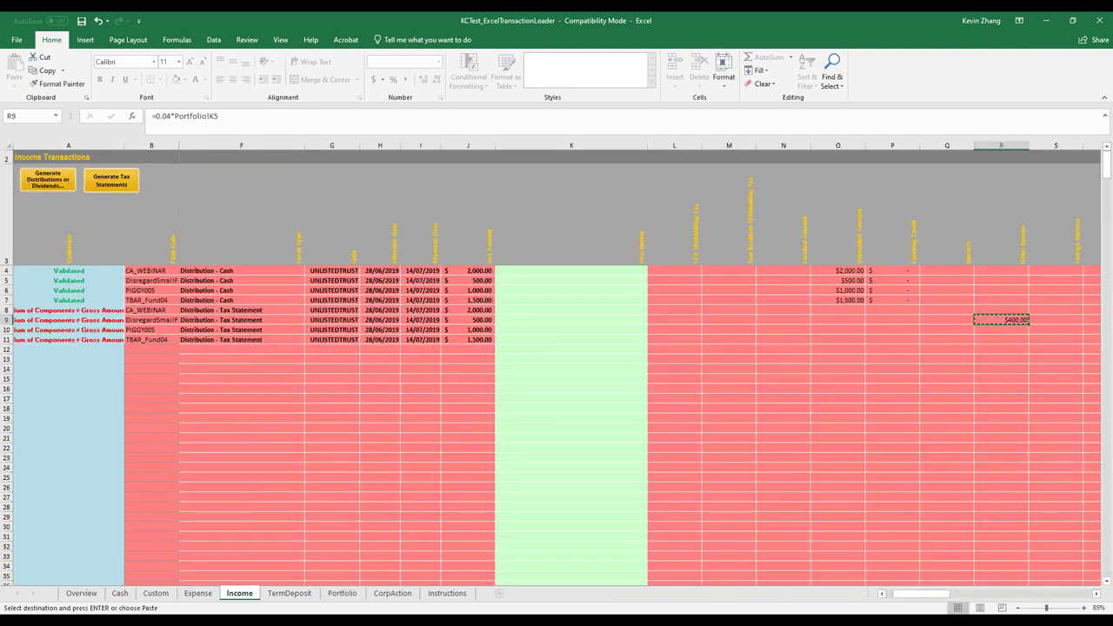
{"action": "key", "text": "Up"}
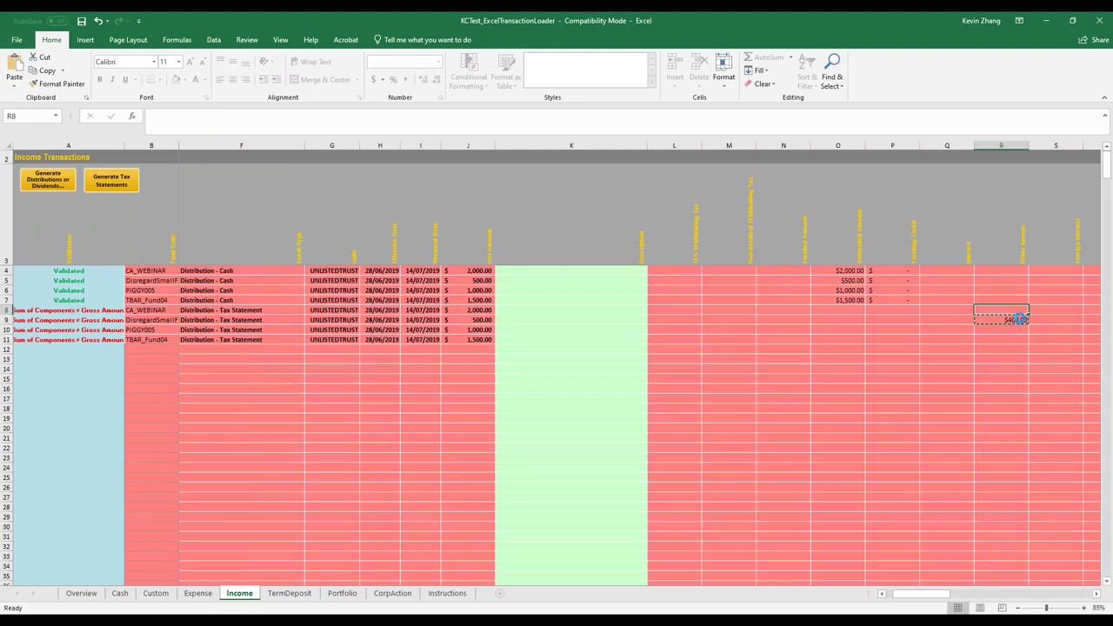
{"action": "key", "text": "ctrl+v"}
{"action": "key", "text": "Down"}
{"action": "key", "text": "Down"}
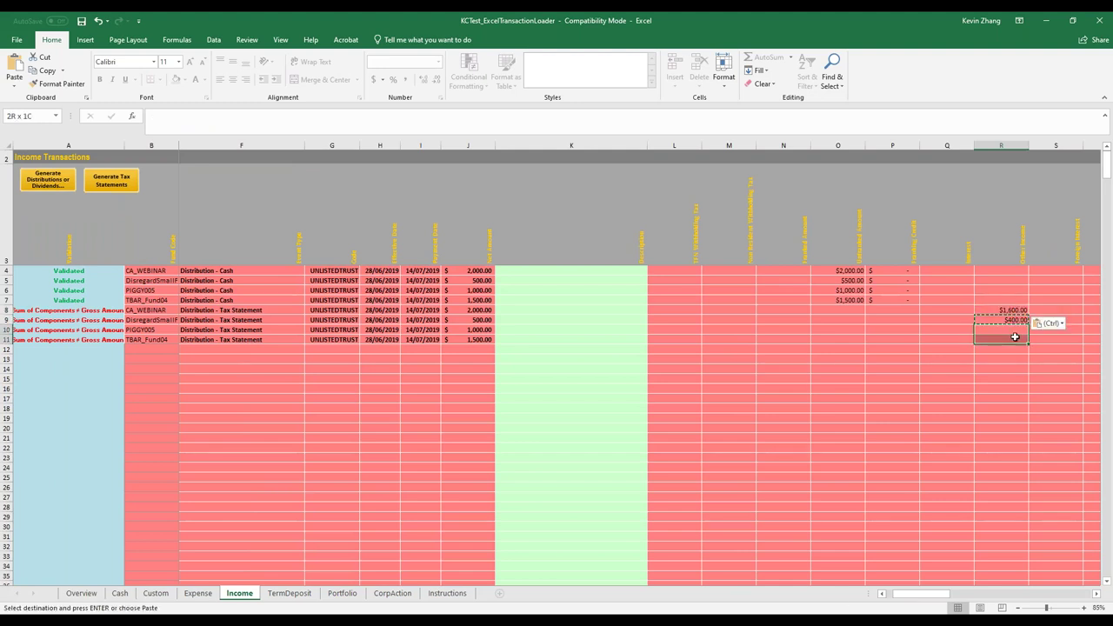
{"action": "key", "text": "ctrl+v"}
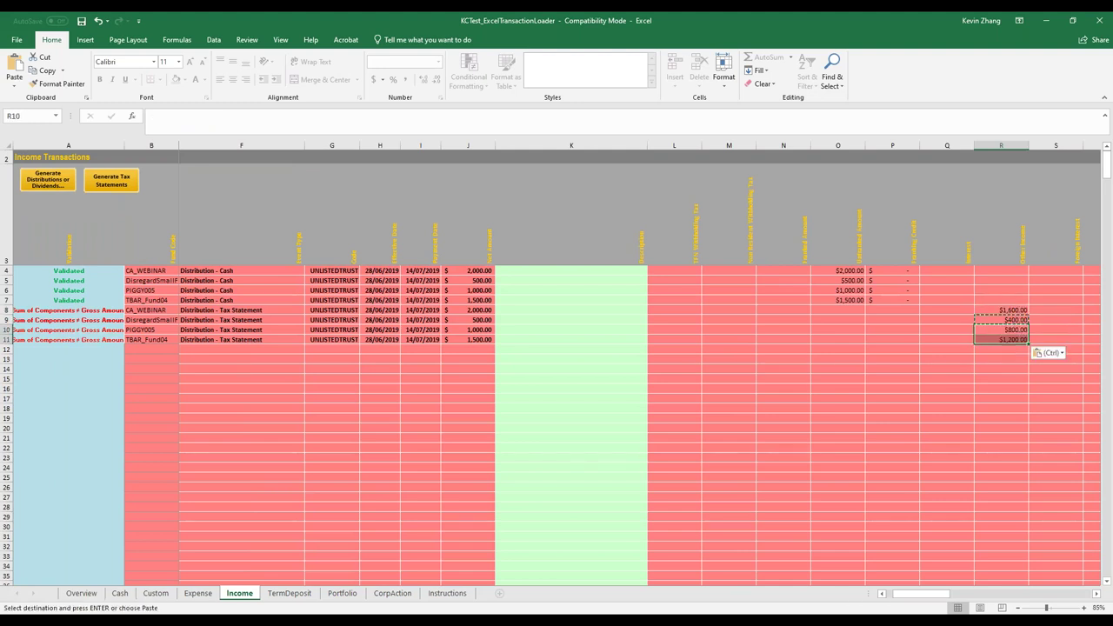
{"action": "left_click", "coordinate": [1001, 379]}
{"action": "left_click", "coordinate": [1008, 310]}
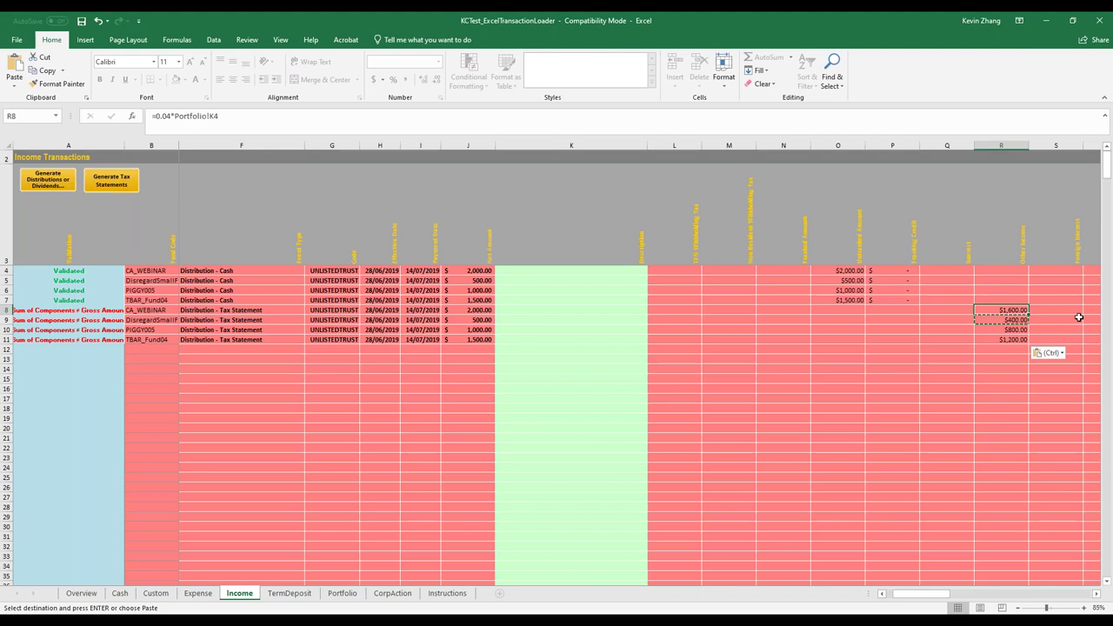
Move along row 8 to AG9 and clear it for a new formula
{"action": "key", "text": "Right"}
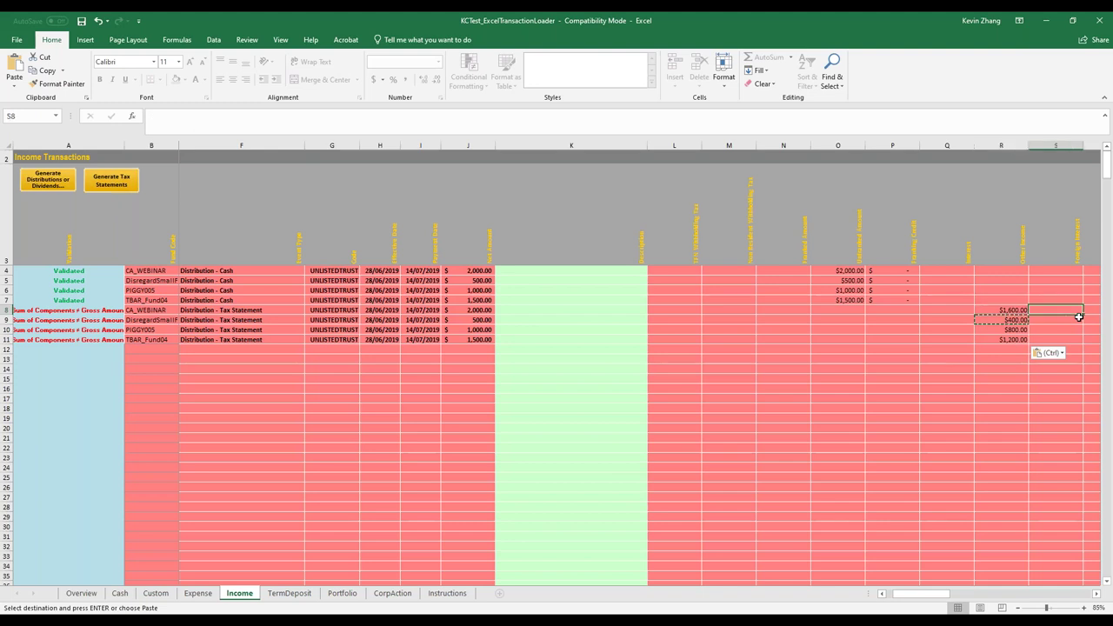
{"action": "key", "text": "Right"}
{"action": "key", "text": "Right"}
{"action": "key", "text": "Right"}
{"action": "key", "text": "Right"}
{"action": "key", "text": "Right"}
{"action": "key", "text": "Right"}
{"action": "key", "text": "Right"}
{"action": "key", "text": "Right"}
{"action": "key", "text": "Right"}
{"action": "key", "text": "Right"}
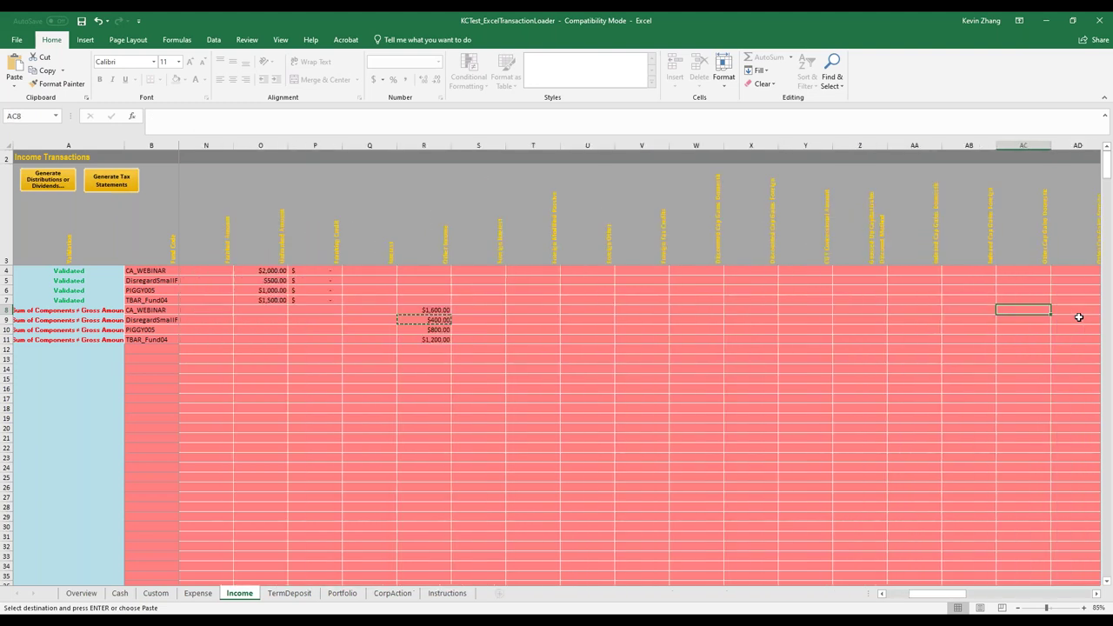
{"action": "key", "text": "Right"}
{"action": "key", "text": "Right"}
{"action": "key", "text": "Right"}
{"action": "key", "text": "Right"}
{"action": "key", "text": "Right"}
{"action": "key", "text": "Right"}
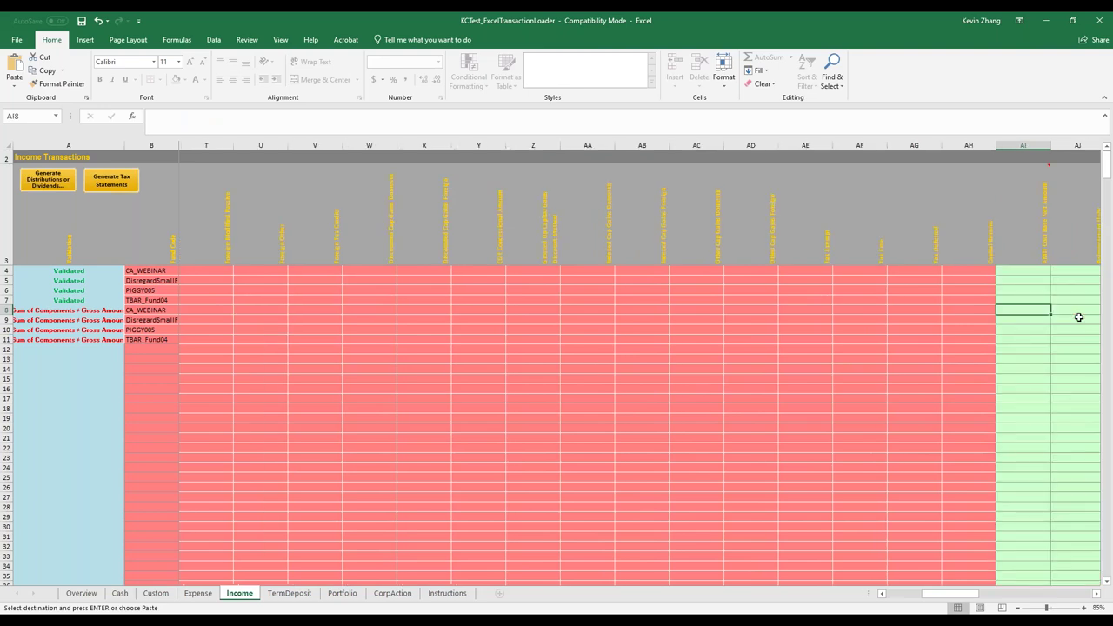
{"action": "key", "text": "Left"}
{"action": "key", "text": "Left"}
{"action": "key", "text": "Down"}
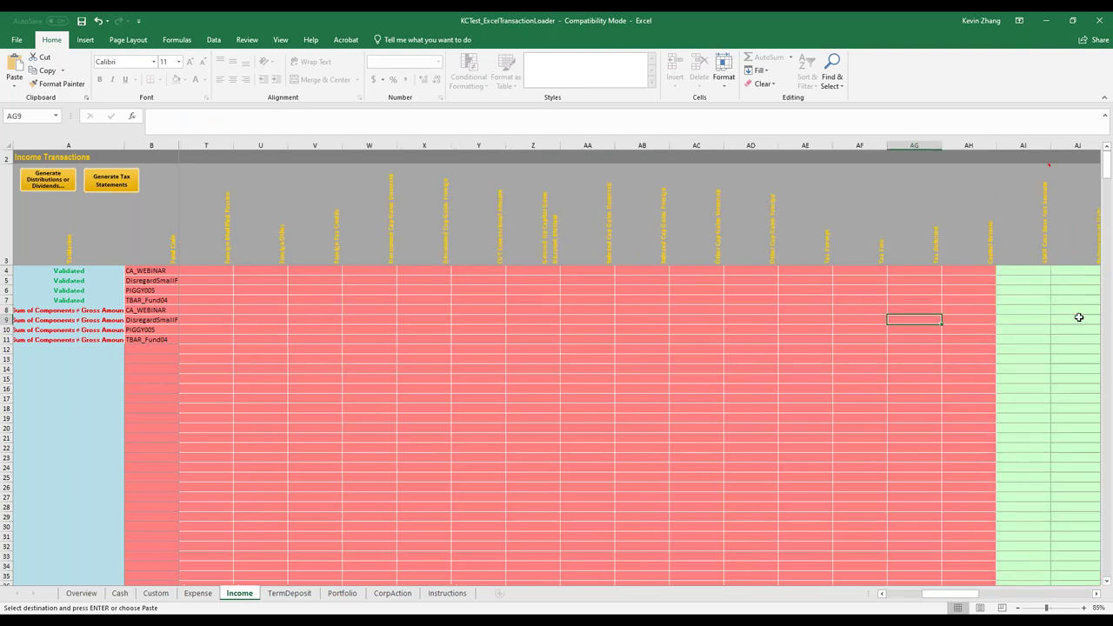
{"action": "key", "text": "BackSpace"}
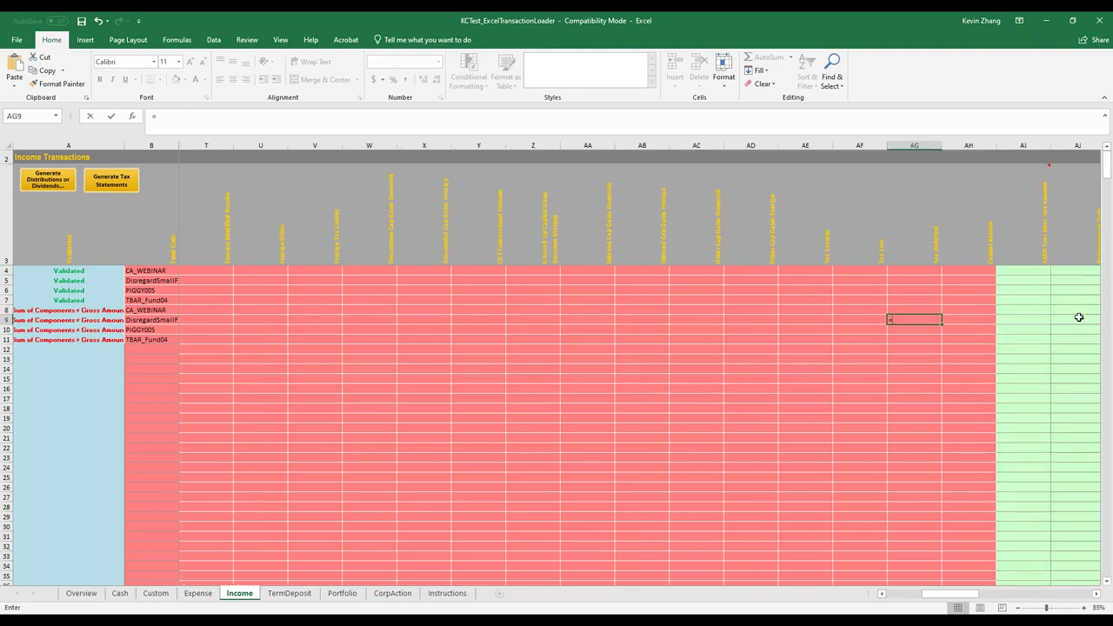
Enter =0.01*Portfolio!K5 in AG9 to take 1% of the Portfolio units
{"action": "type", "text": "="}
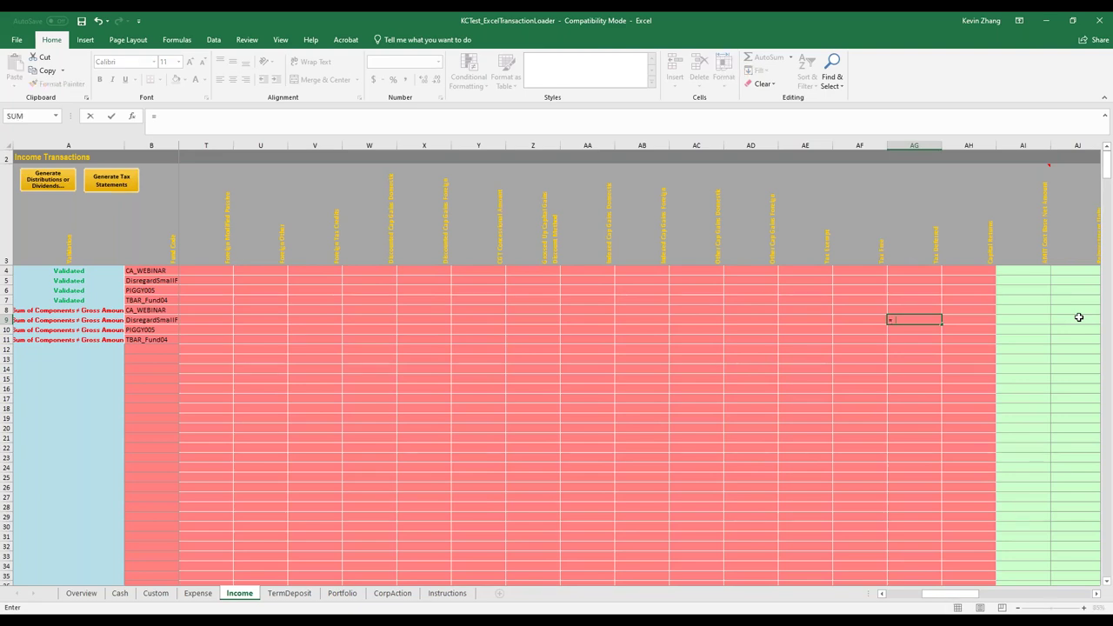
{"action": "type", "text": "0.01*"}
{"action": "left_click", "coordinate": [341, 593]}
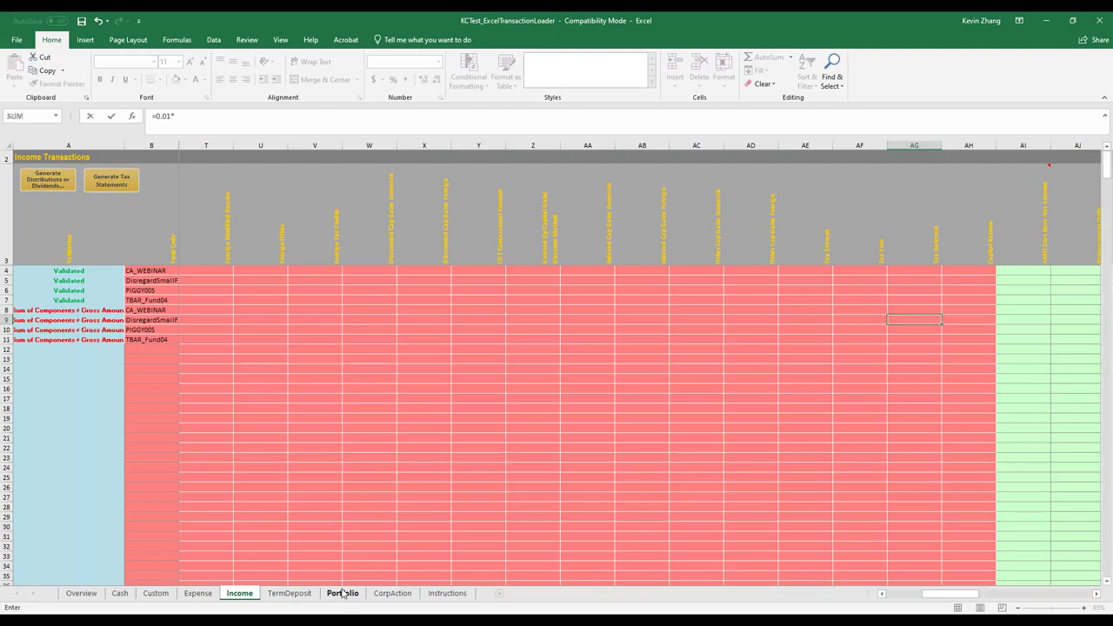
{"action": "left_click", "coordinate": [757, 278]}
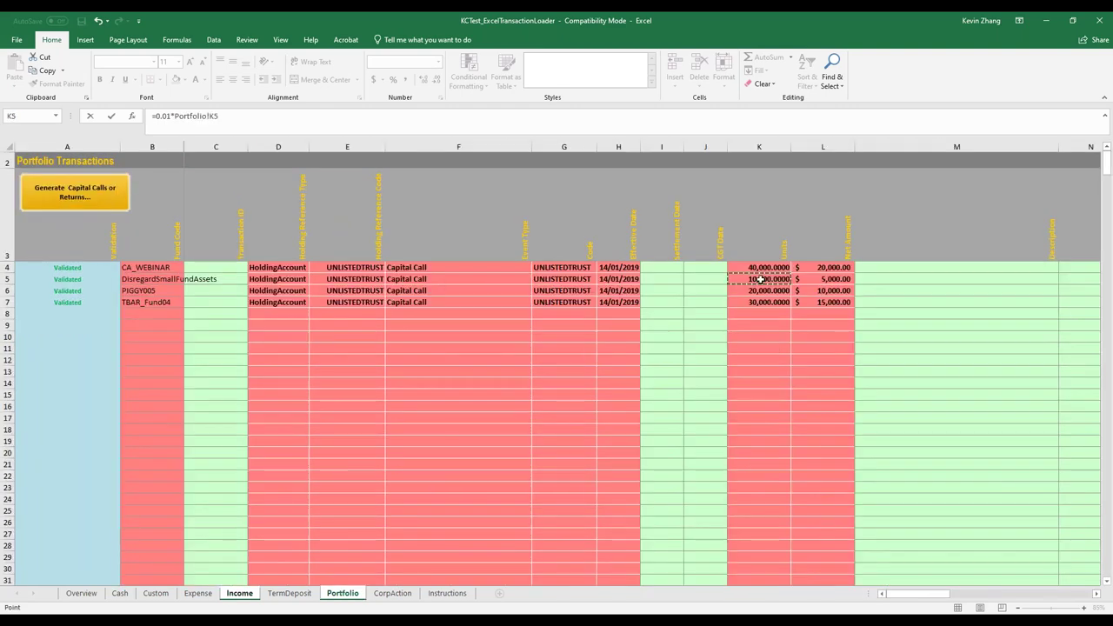
{"action": "key", "text": "Return"}
Copy the AG9 formula into AG8 and AG10:AG11, then scroll back left
{"action": "left_click", "coordinate": [932, 319]}
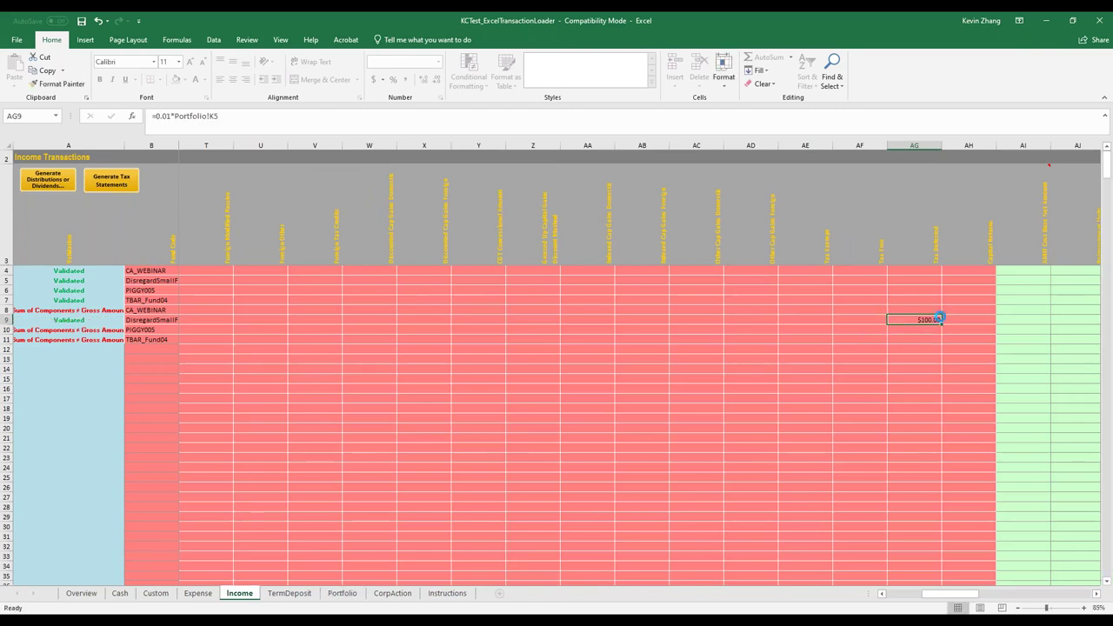
{"action": "key", "text": "ctrl+c"}
{"action": "left_click", "coordinate": [921, 310]}
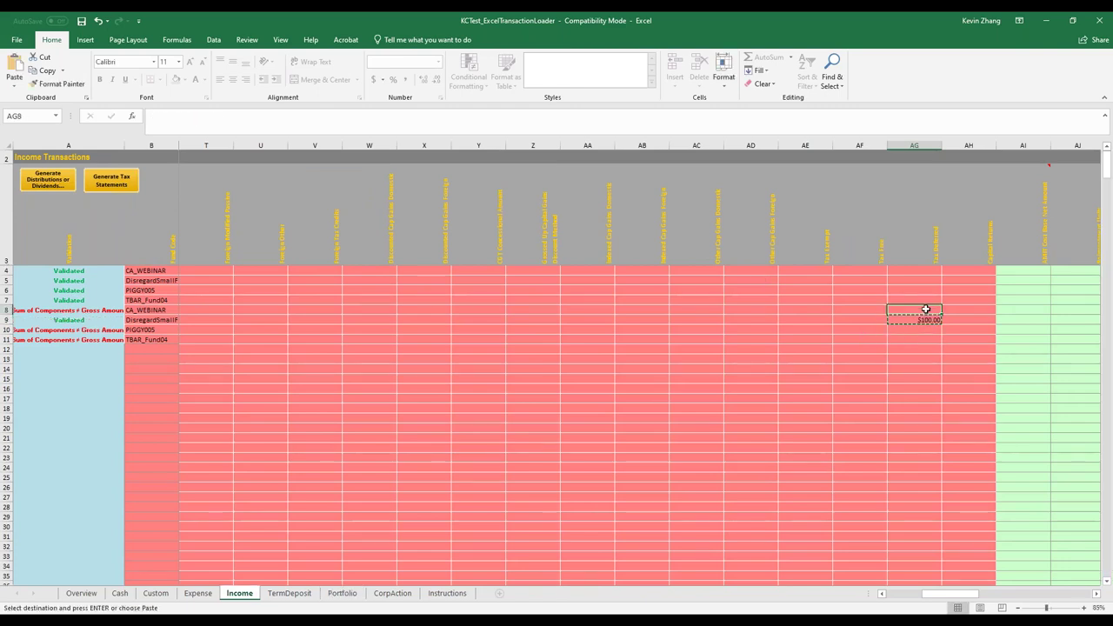
{"action": "key", "text": "ctrl+v"}
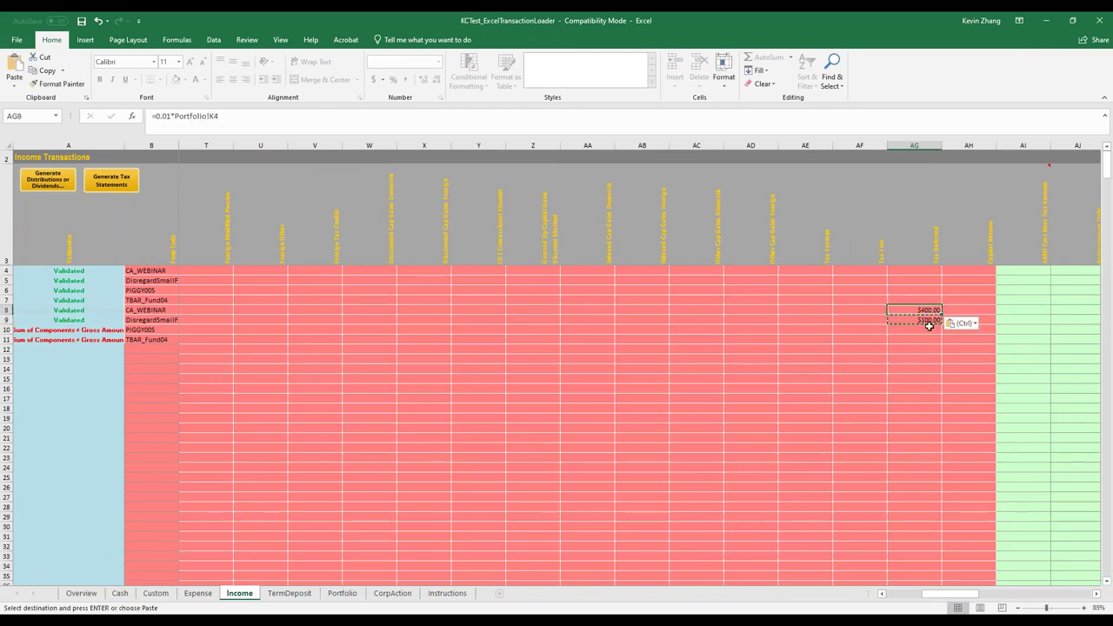
{"action": "left_click_drag", "start_coordinate": [925, 331], "coordinate": [927, 338]}
{"action": "key", "text": "ctrl+v"}
{"action": "left_click", "coordinate": [921, 358]}
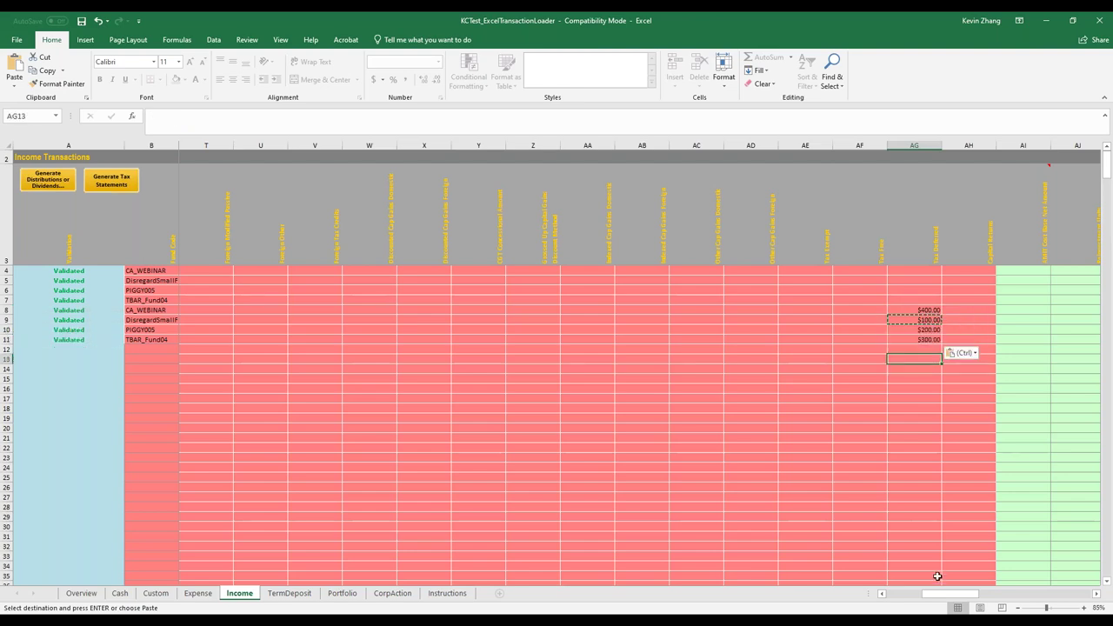
{"action": "left_click_drag", "start_coordinate": [946, 595], "coordinate": [830, 597]}
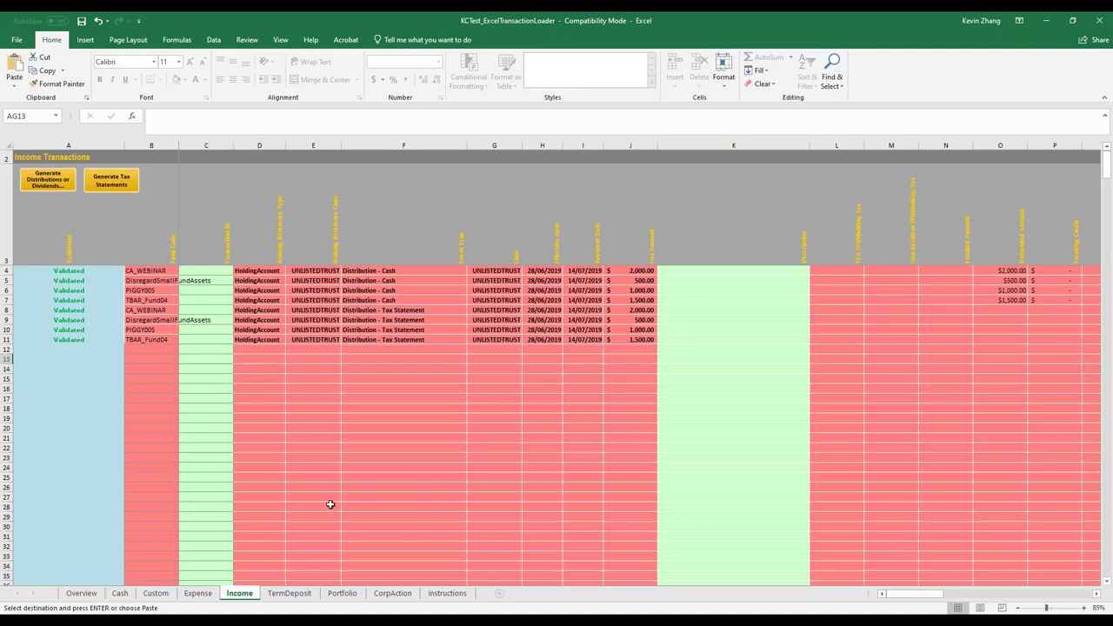
On CorpAction, try Split Consolidation in B3, clear it, and launch the Corporate Action generator
{"action": "left_click", "coordinate": [408, 594]}
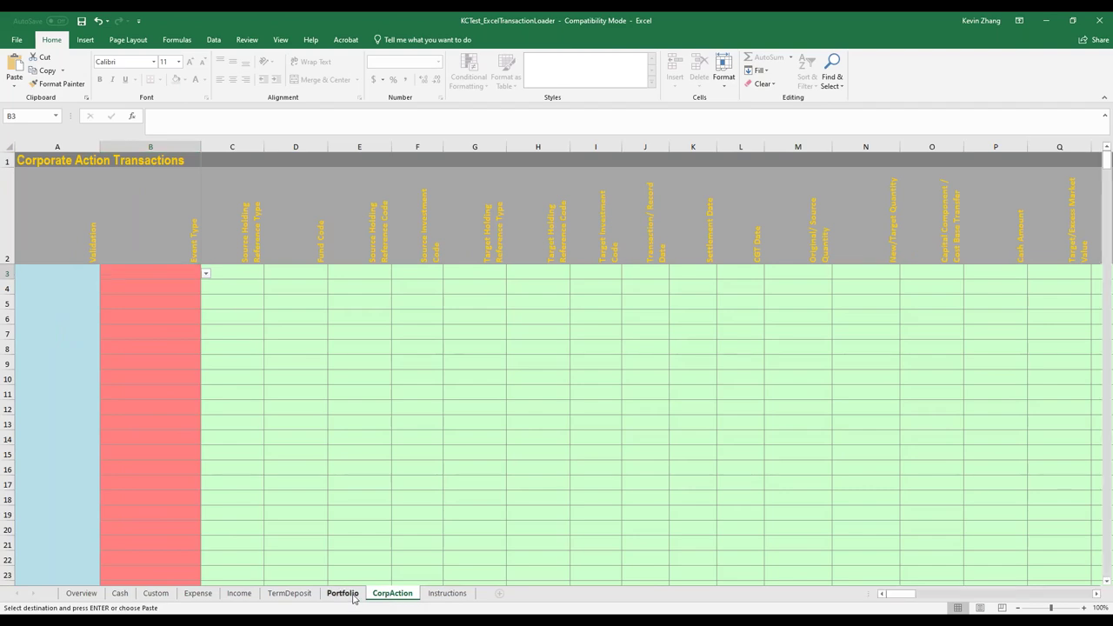
{"action": "left_click", "coordinate": [347, 595]}
{"action": "left_click", "coordinate": [389, 594]}
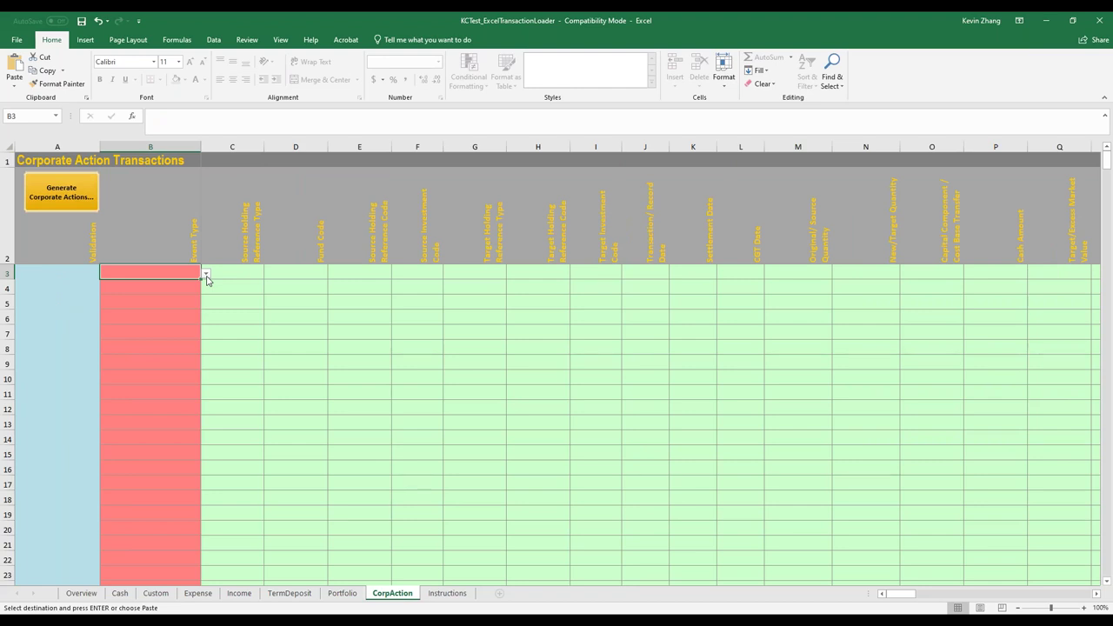
{"action": "left_click", "coordinate": [207, 274]}
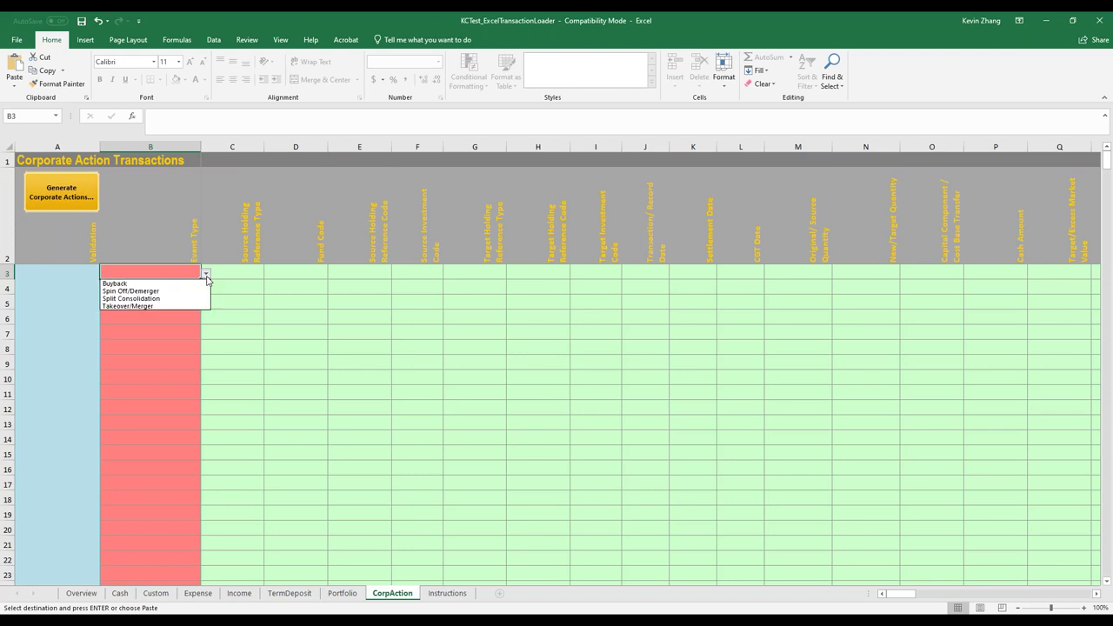
{"action": "left_click", "coordinate": [166, 299]}
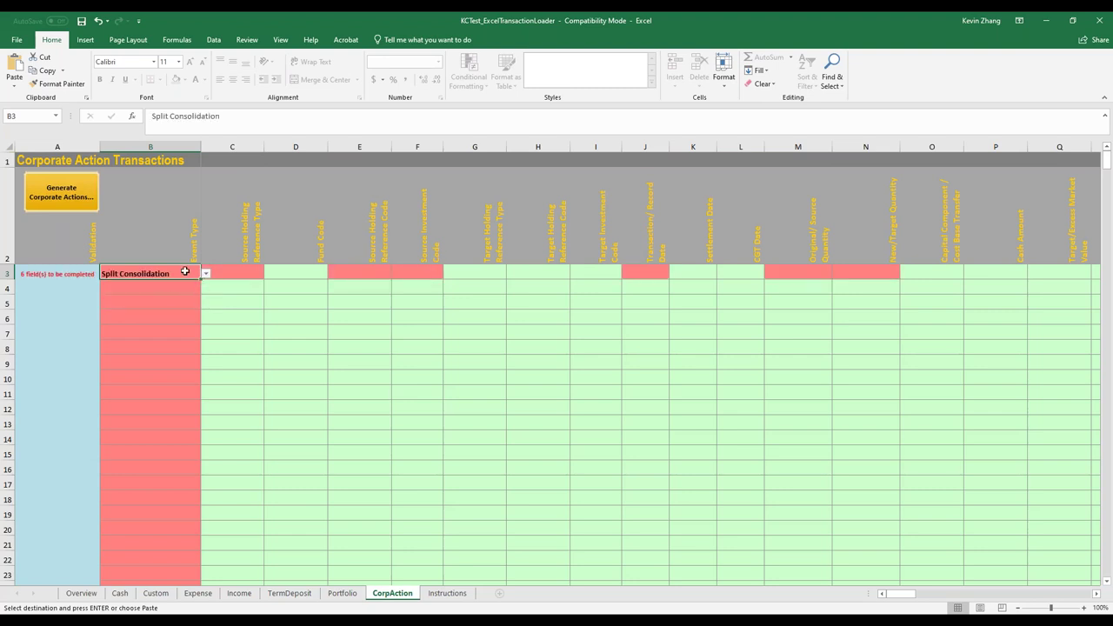
{"action": "key", "text": "Delete"}
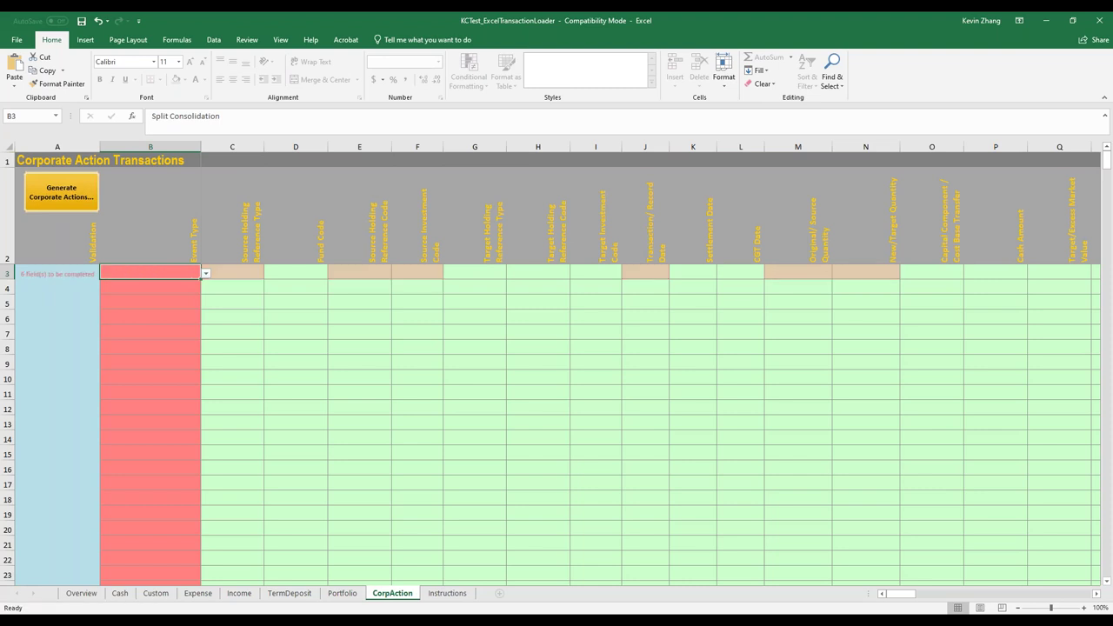
{"action": "left_click", "coordinate": [79, 206]}
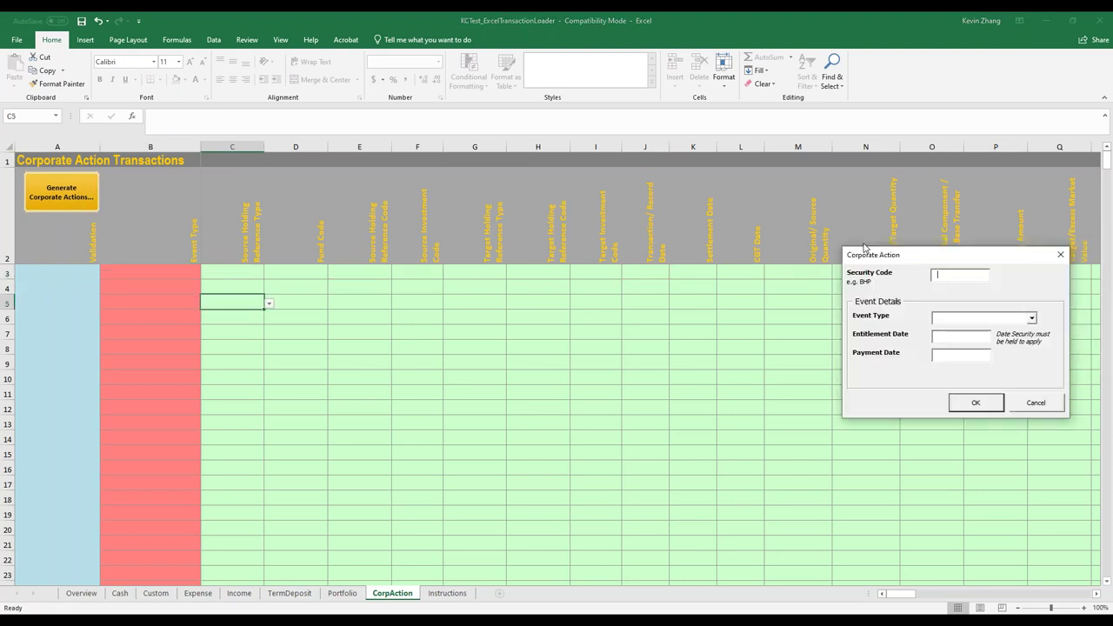
Generate UNLISTEDTRUST Split Consolidation events with entitlement 28/06/2019 and payment 1/7/2019
{"action": "left_click", "coordinate": [626, 236]}
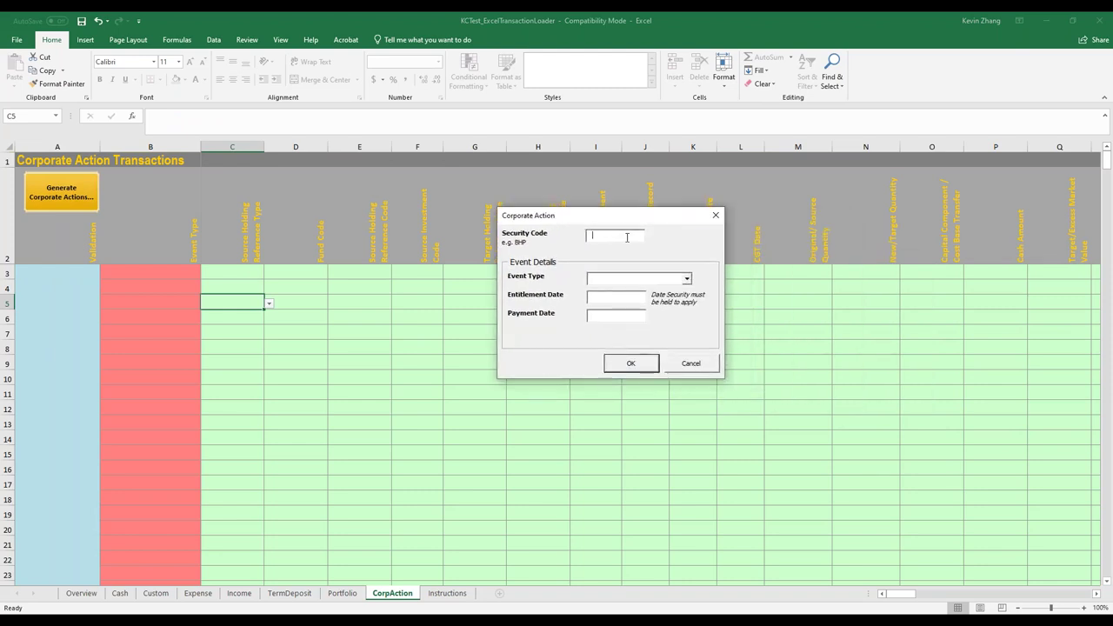
{"action": "type", "text": "UNI"}
{"action": "type", "text": "LISTEDTR"}
{"action": "type", "text": "UST"}
{"action": "left_click", "coordinate": [686, 278]}
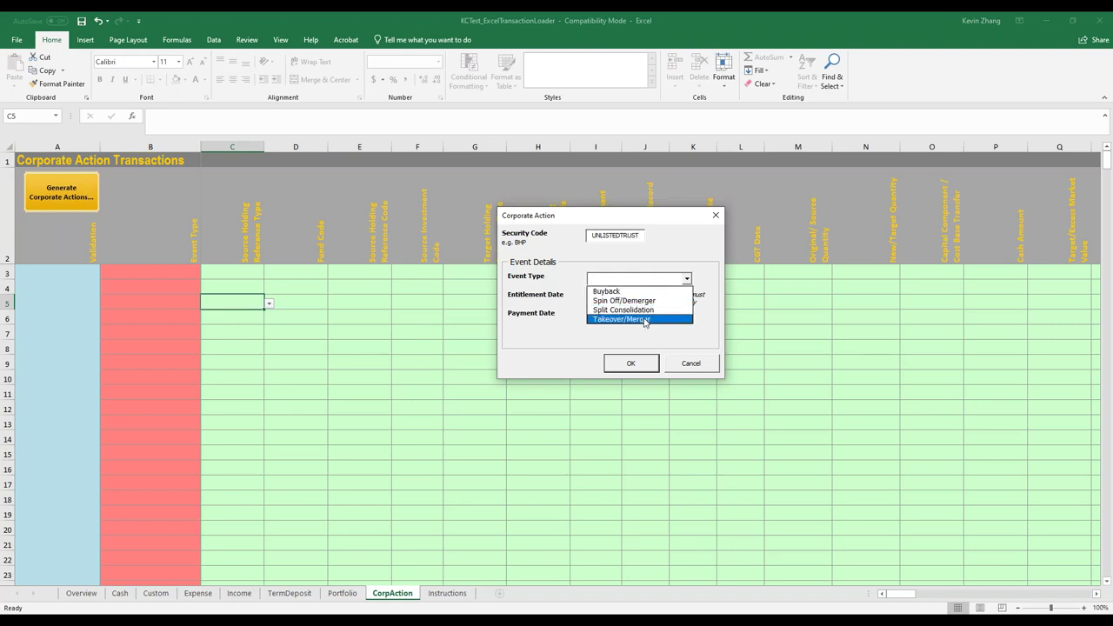
{"action": "left_click", "coordinate": [641, 309]}
{"action": "left_click", "coordinate": [615, 296]}
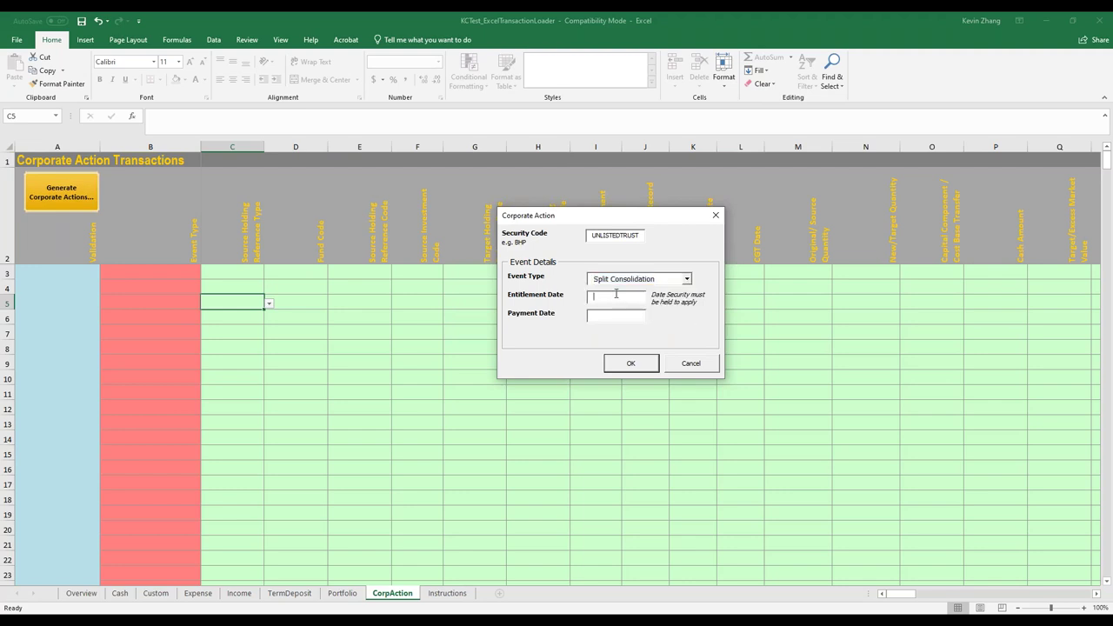
{"action": "type", "text": "28/06/2019"}
{"action": "left_click", "coordinate": [607, 317]}
{"action": "type", "text": "1/7/2019"}
{"action": "left_click", "coordinate": [632, 366]}
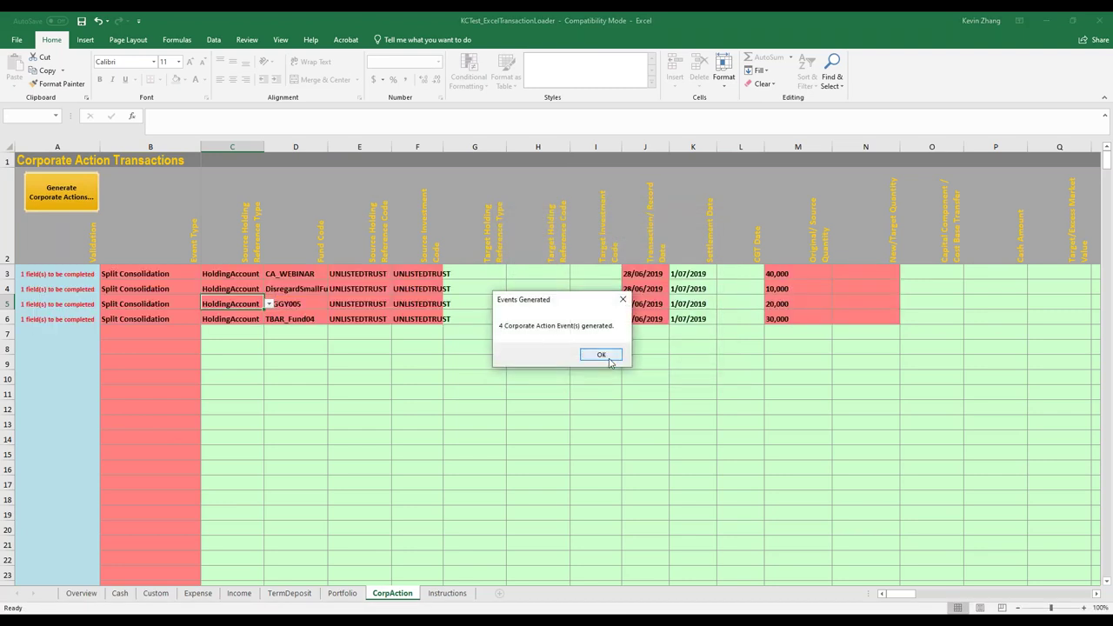
Dismiss the Events Generated message and enter =M3*5 as the new quantity in N3
{"action": "left_click", "coordinate": [601, 353]}
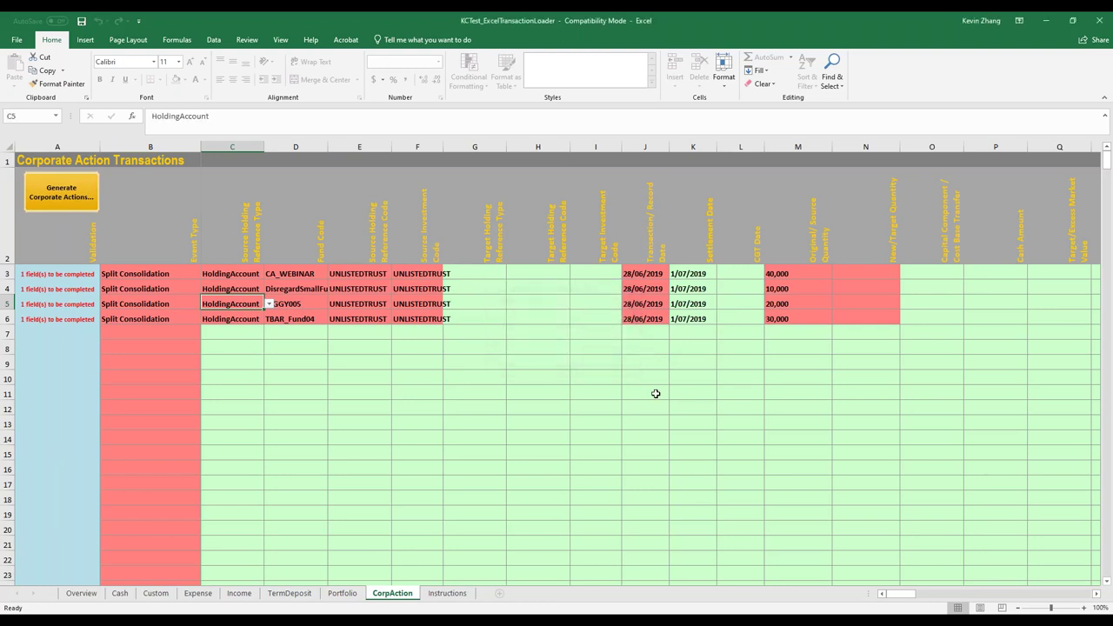
{"action": "left_click", "coordinate": [692, 390]}
{"action": "left_click", "coordinate": [811, 272]}
{"action": "left_click_drag", "start_coordinate": [811, 273], "coordinate": [804, 324]}
{"action": "left_click", "coordinate": [874, 271]}
{"action": "type", "text": "="}
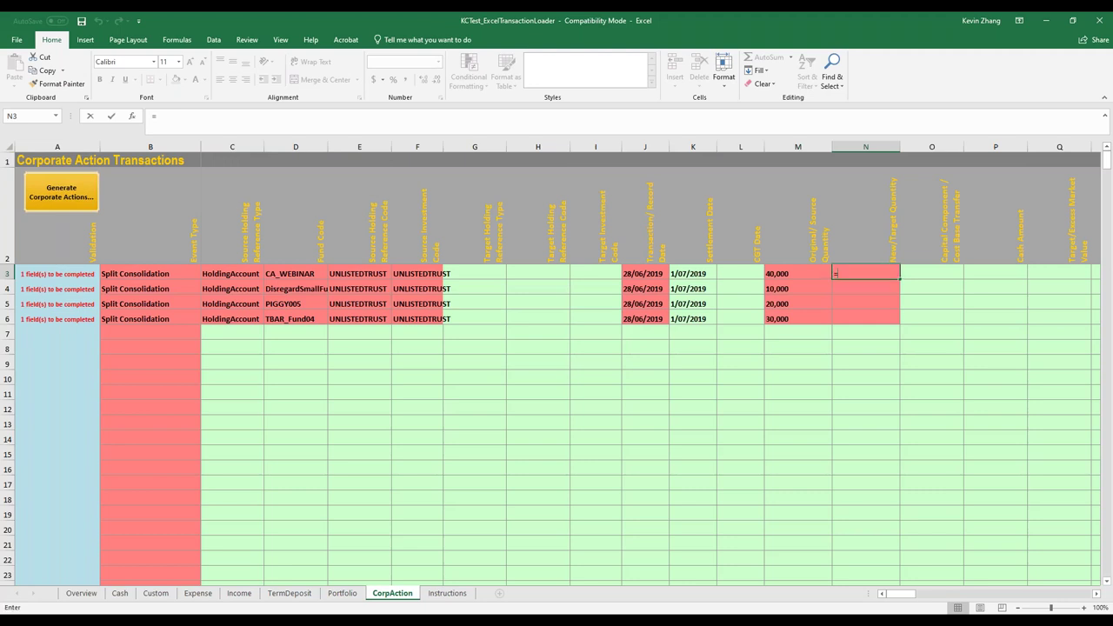
{"action": "left_click", "coordinate": [820, 275]}
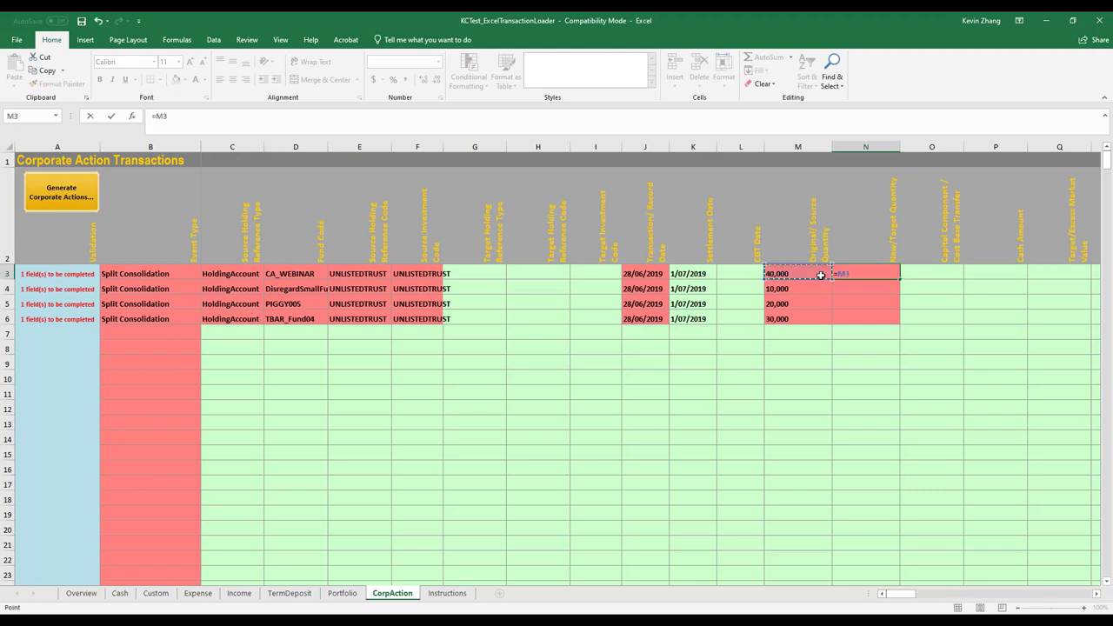
{"action": "type", "text": "*5"}
{"action": "key", "text": "Return"}
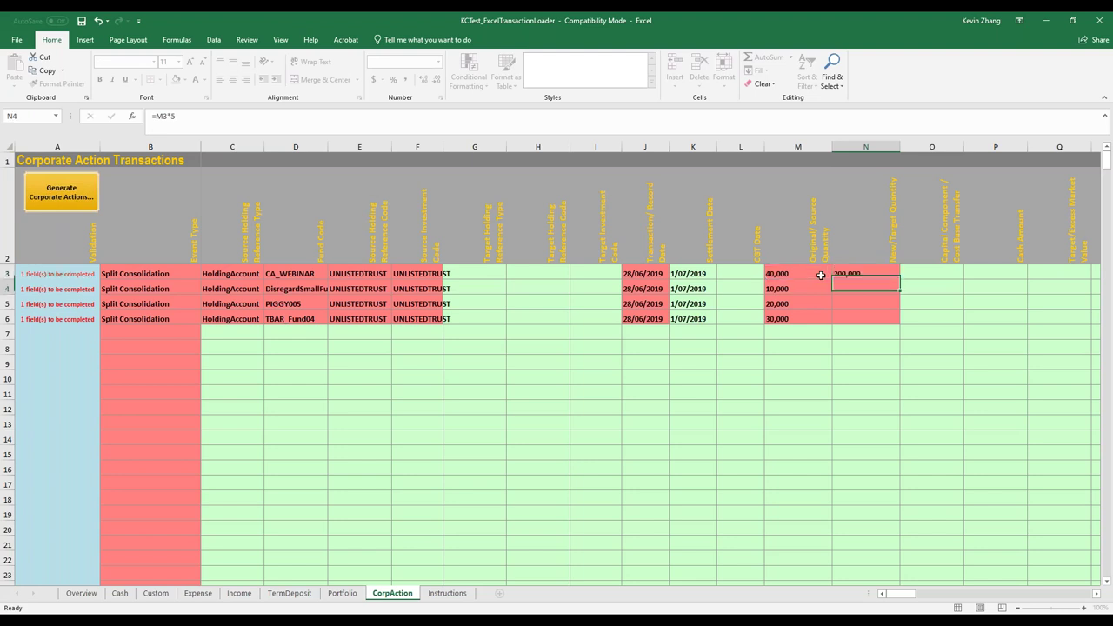
Copy the N3 formula into N4:N6 for quantities 50,000, 100,000 and 150,000
{"action": "key", "text": "Right"}
{"action": "key", "text": "ctrl+c"}
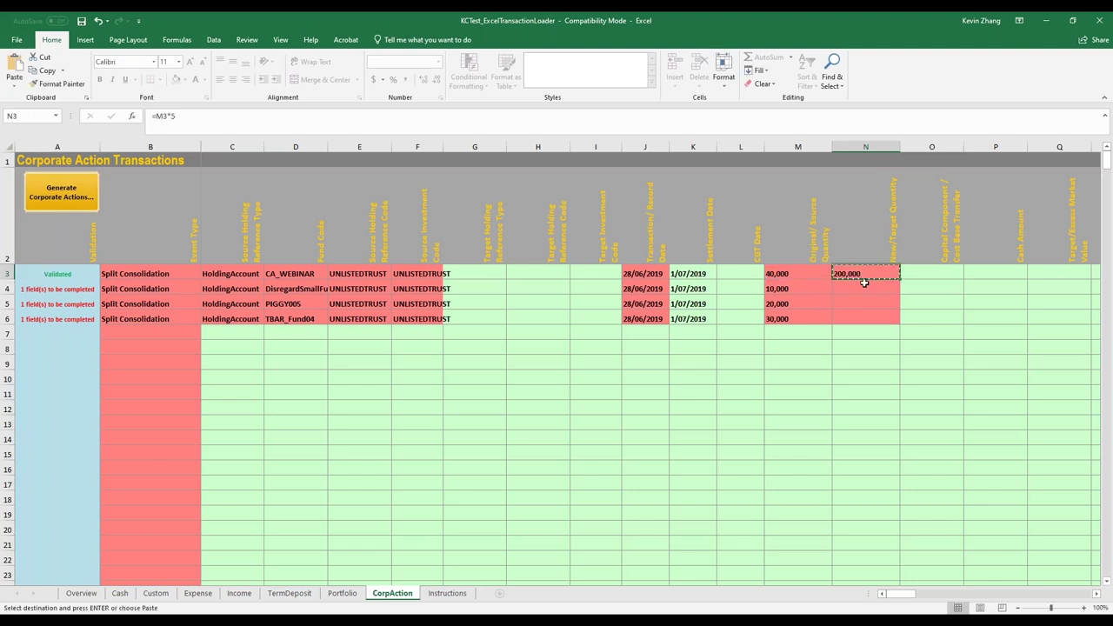
{"action": "left_click_drag", "start_coordinate": [864, 290], "coordinate": [864, 315]}
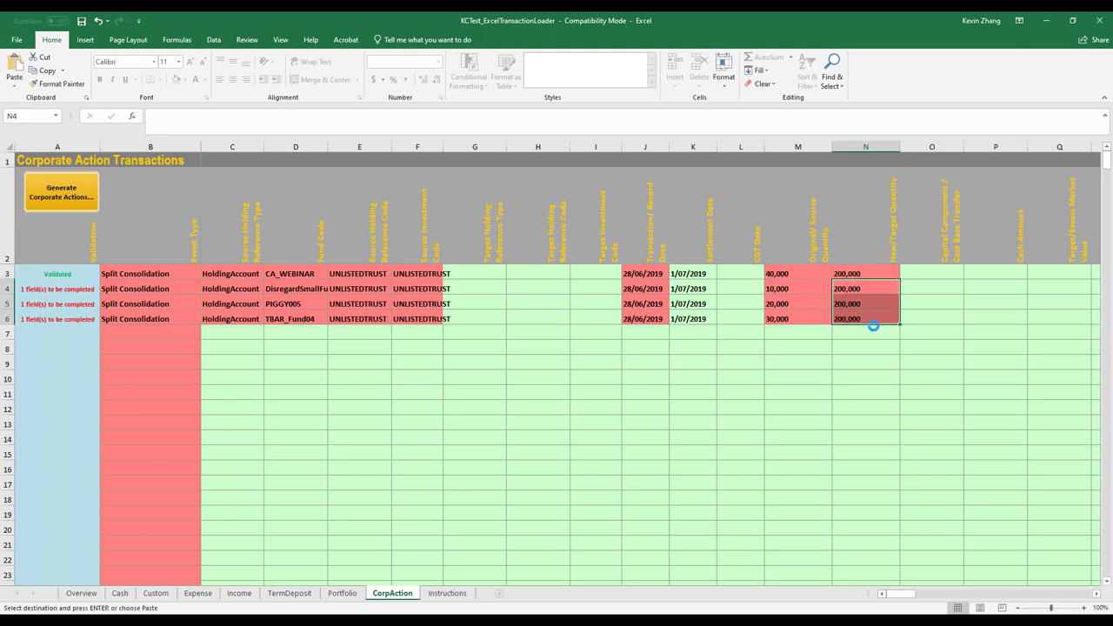
{"action": "key", "text": "ctrl+v"}
{"action": "left_click", "coordinate": [863, 347]}
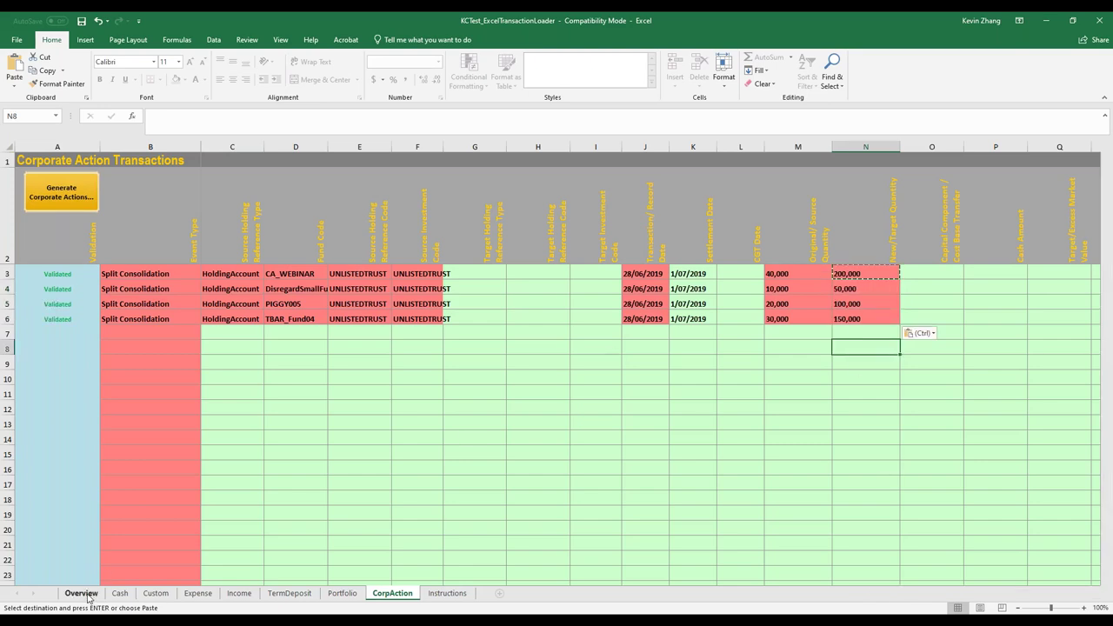
Compare the Income, Portfolio and CorpAction sheets with Overview, then submit the Income transactions
{"action": "left_click", "coordinate": [87, 598]}
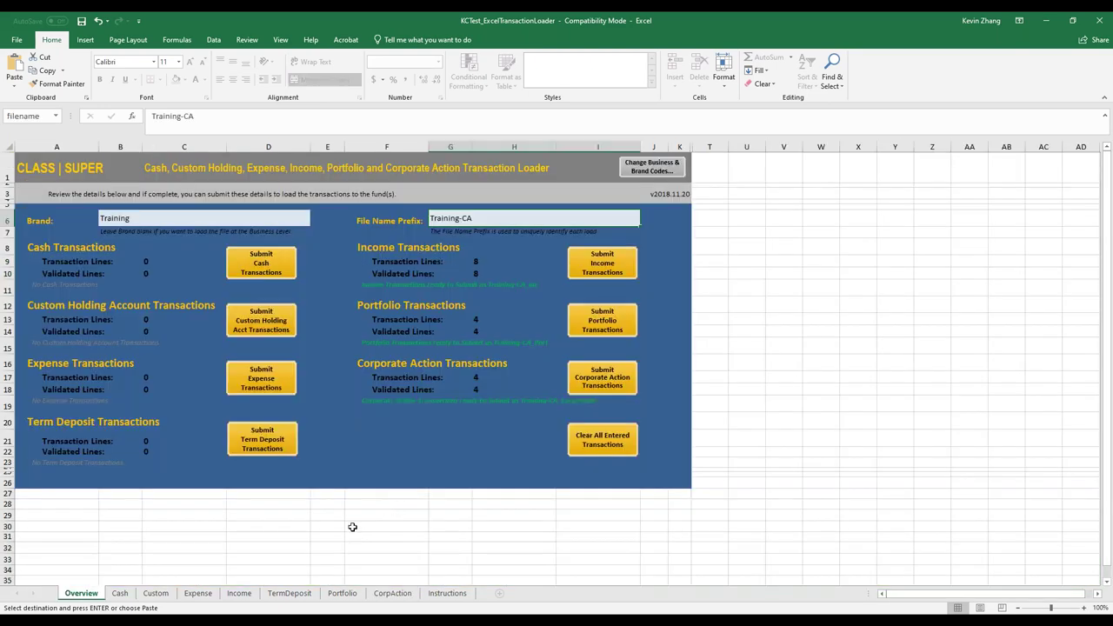
{"action": "left_click", "coordinate": [240, 593]}
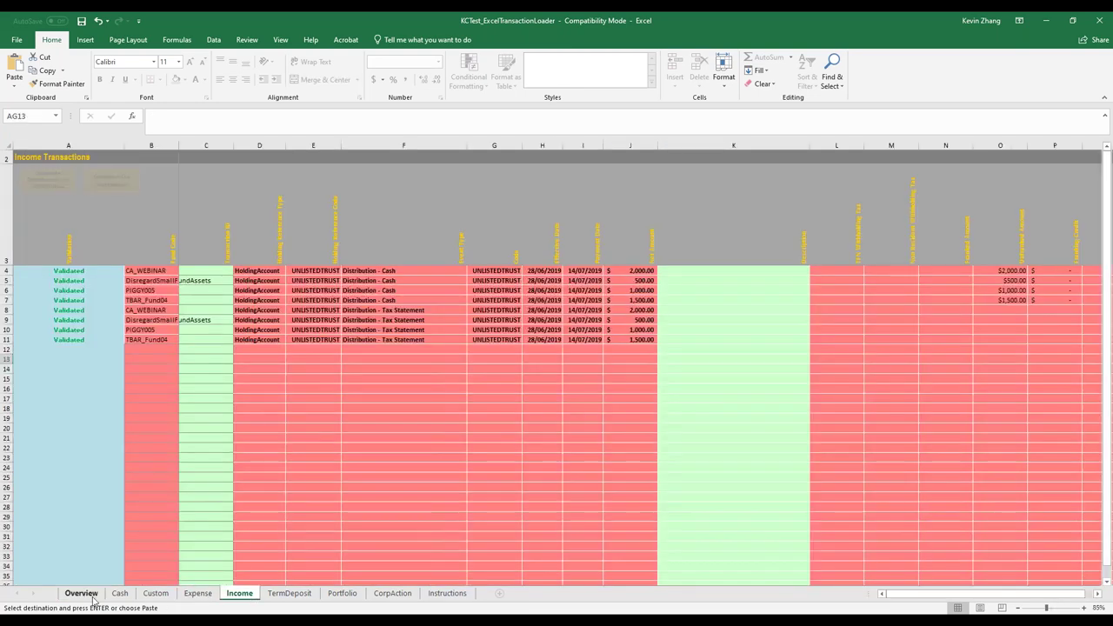
{"action": "left_click", "coordinate": [93, 597]}
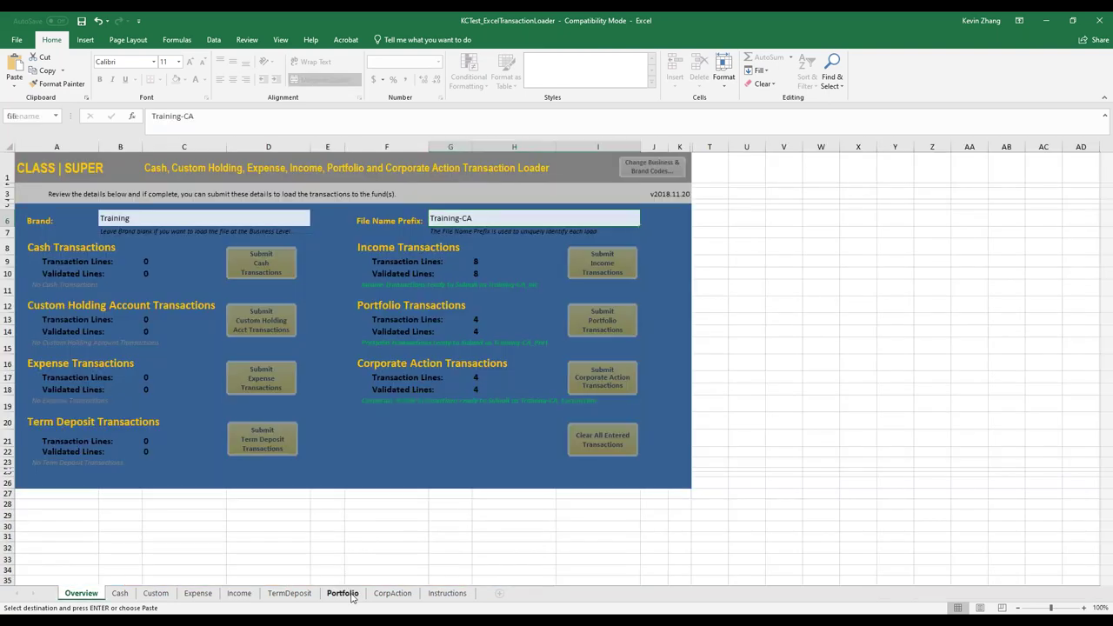
{"action": "left_click", "coordinate": [347, 595]}
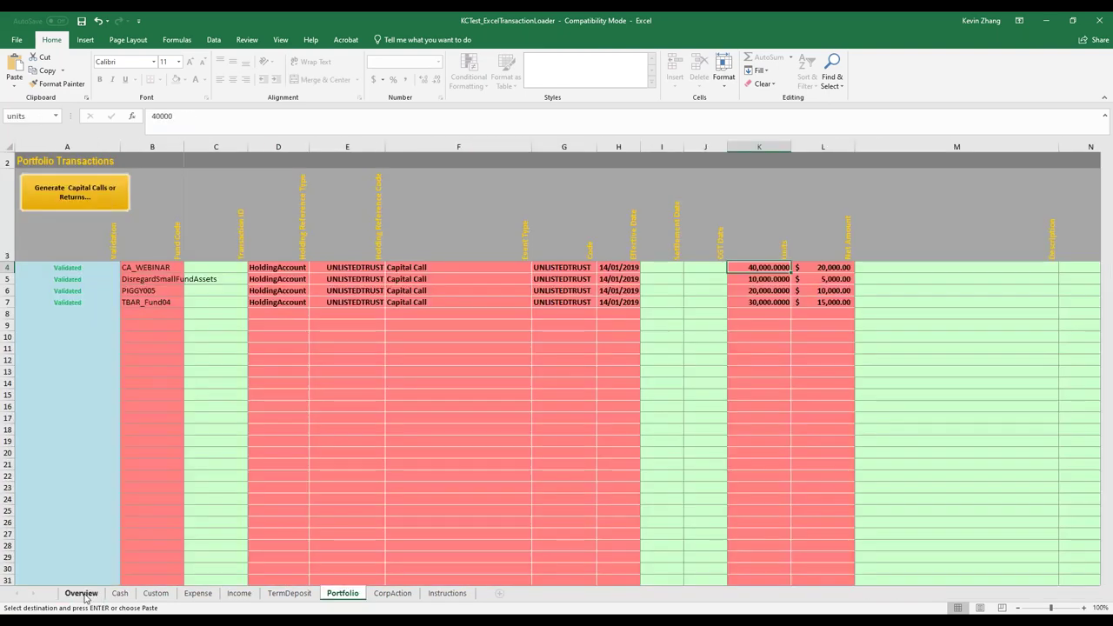
{"action": "left_click", "coordinate": [82, 593]}
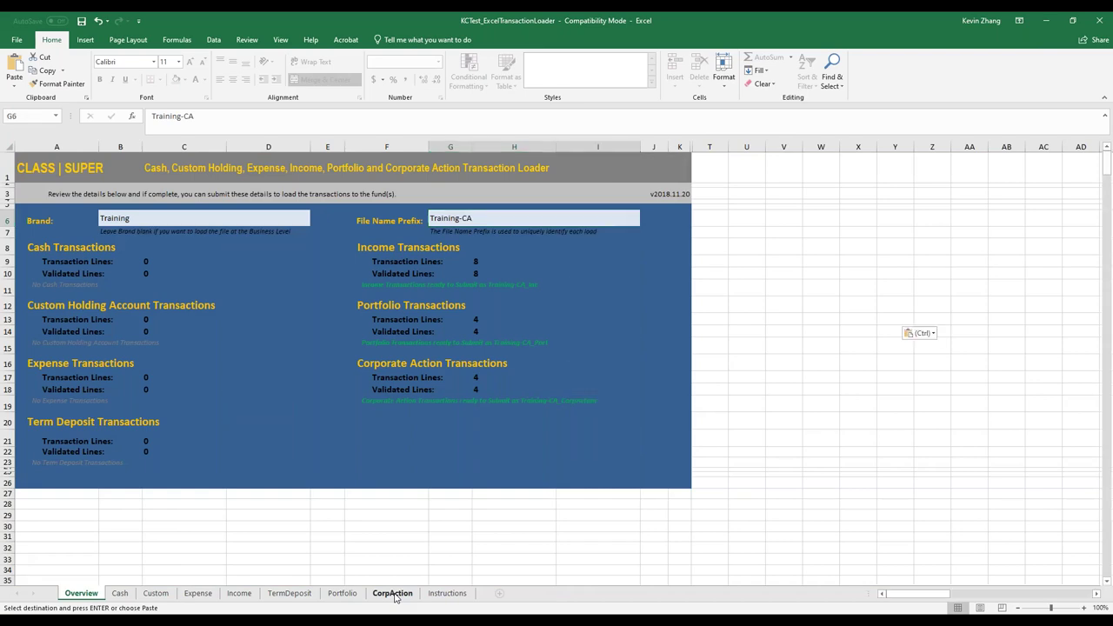
{"action": "left_click", "coordinate": [393, 594]}
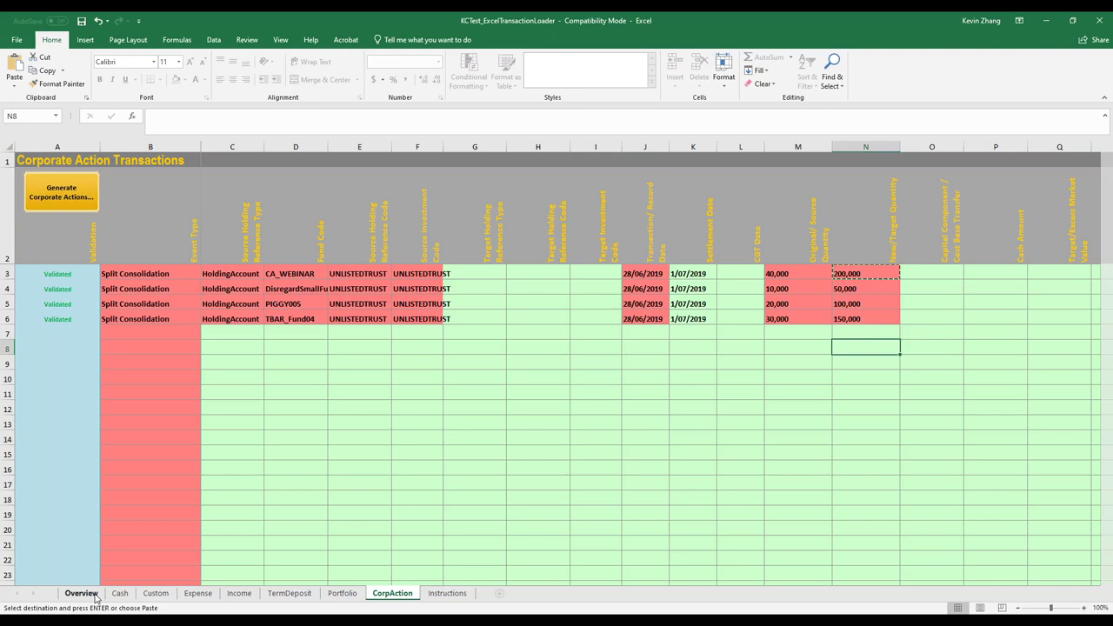
{"action": "left_click", "coordinate": [81, 594]}
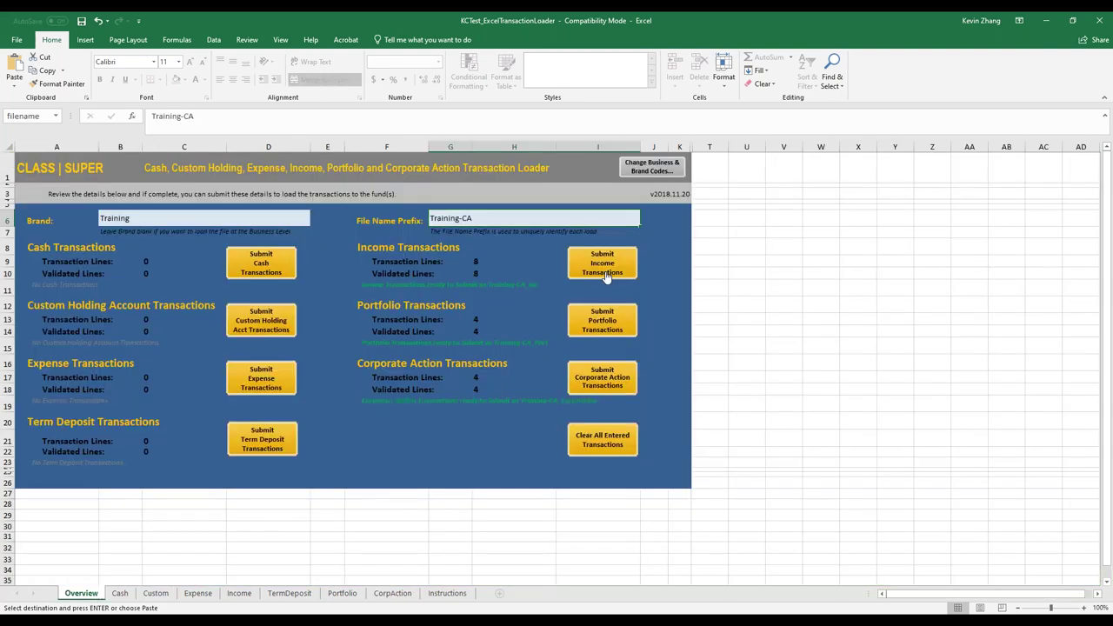
{"action": "left_click", "coordinate": [606, 275]}
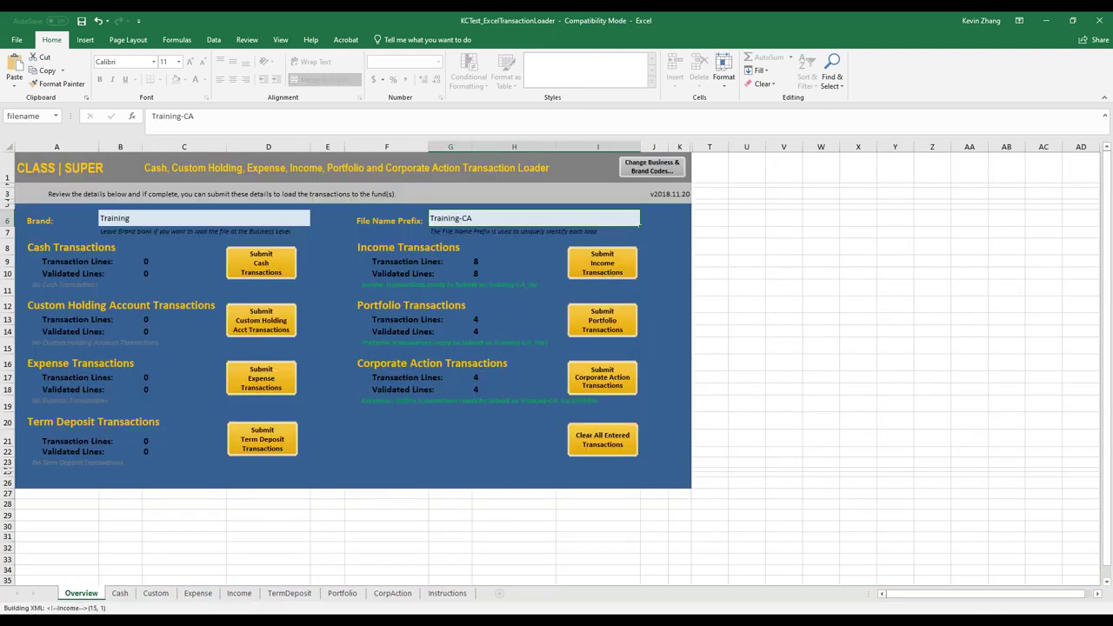